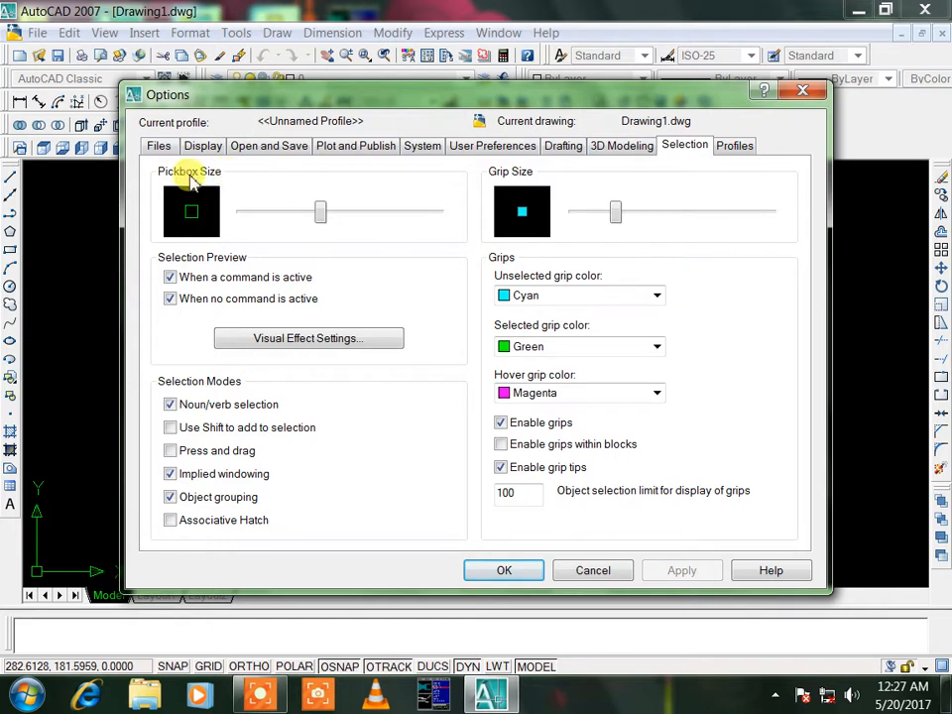
Step: Enlarge the selection pickbox to nearly its maximum size and apply the change
{"action": "left_click_drag", "start_coordinate": [310, 219], "coordinate": [372, 224]}
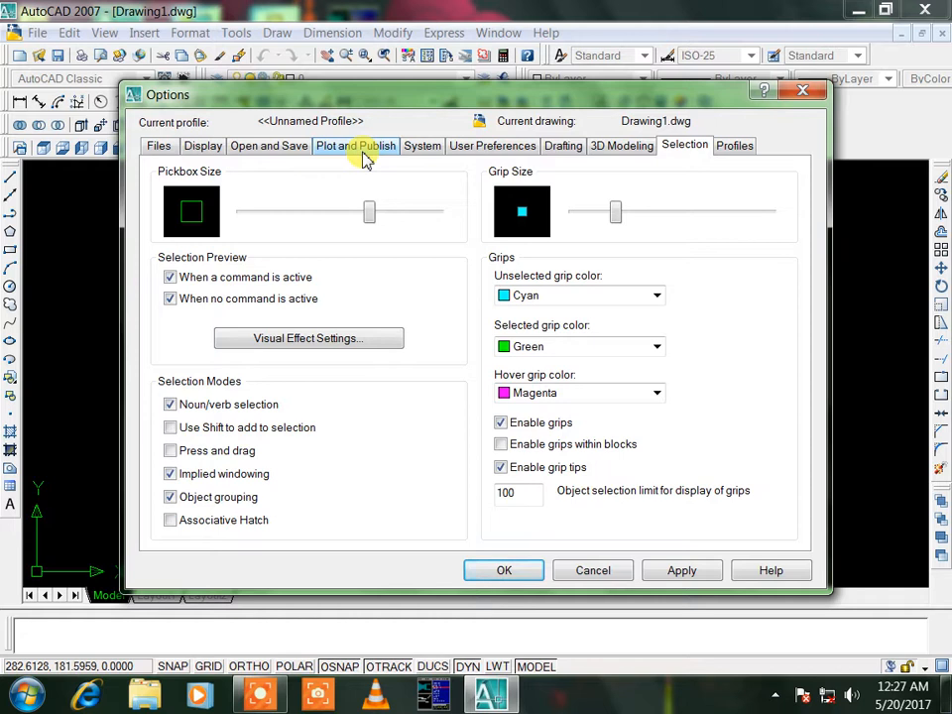
{"action": "left_click", "coordinate": [388, 212]}
{"action": "left_click", "coordinate": [687, 569]}
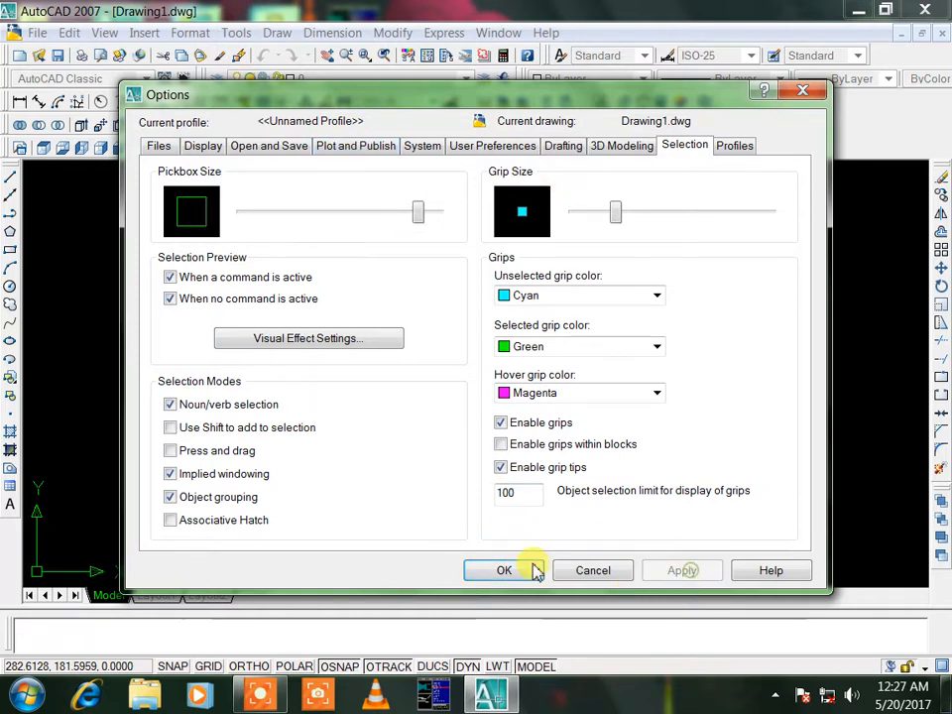
{"action": "left_click", "coordinate": [532, 567]}
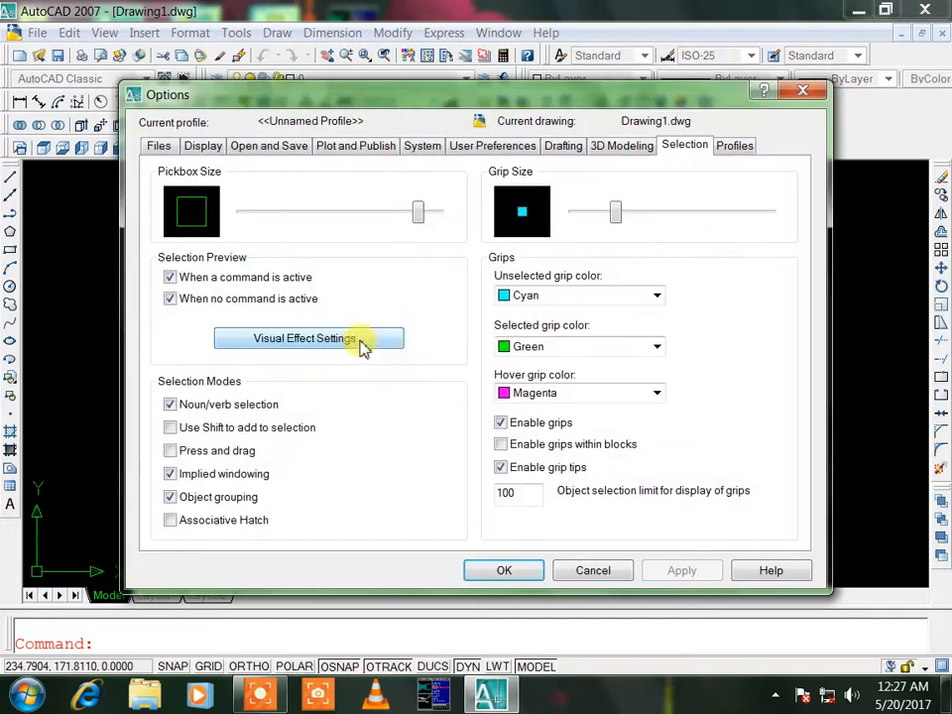
Step: Reduce the pickbox size to slightly below the middle of its range and accept the options
{"action": "left_click_drag", "start_coordinate": [426, 210], "coordinate": [349, 220]}
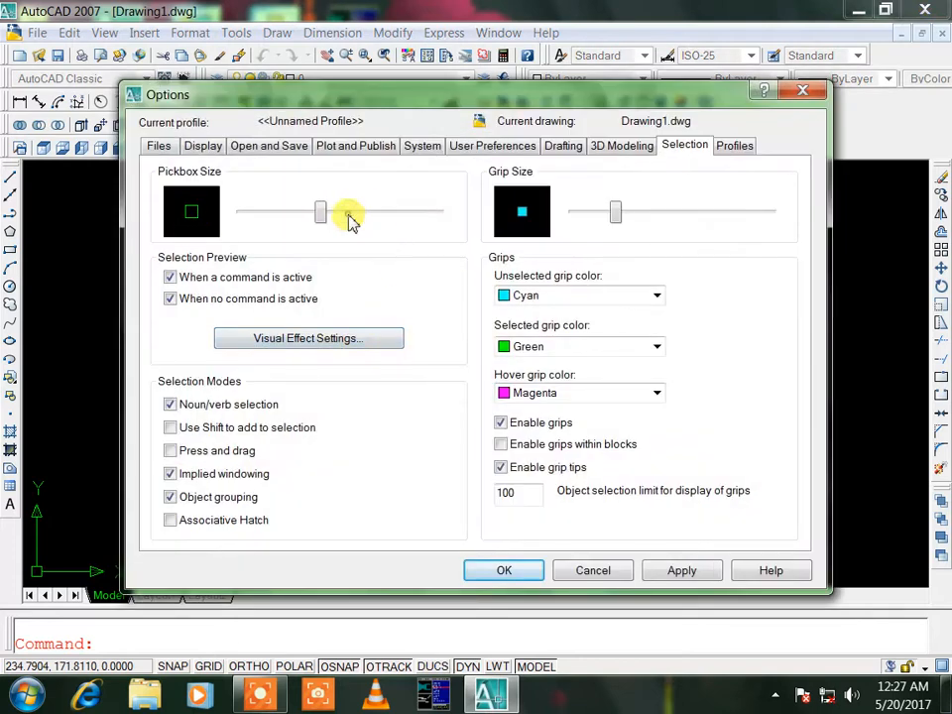
{"action": "left_click", "coordinate": [517, 573]}
Step: Reopen the options, set the grip size to its maximum, and apply the change
{"action": "key", "text": "Return"}
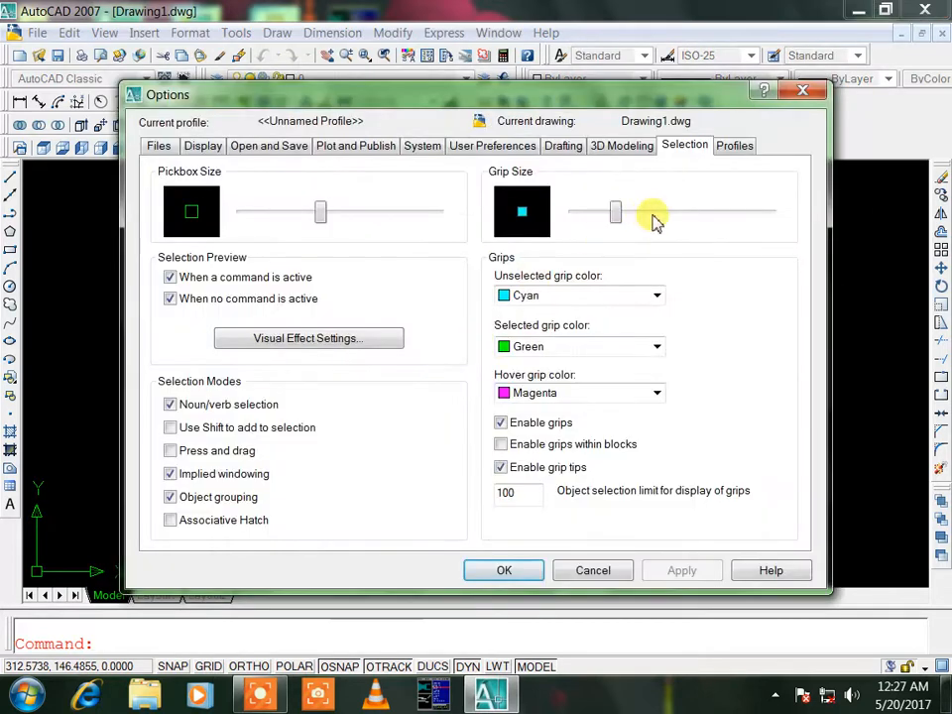
{"action": "left_click_drag", "start_coordinate": [654, 220], "coordinate": [763, 216]}
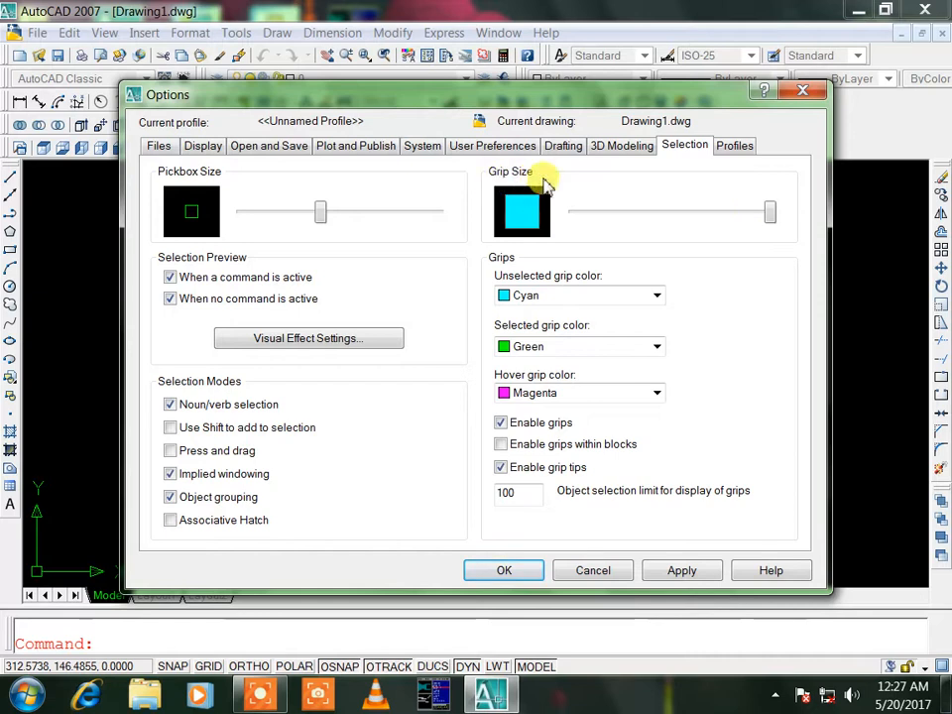
{"action": "left_click", "coordinate": [654, 569]}
{"action": "left_click", "coordinate": [525, 575]}
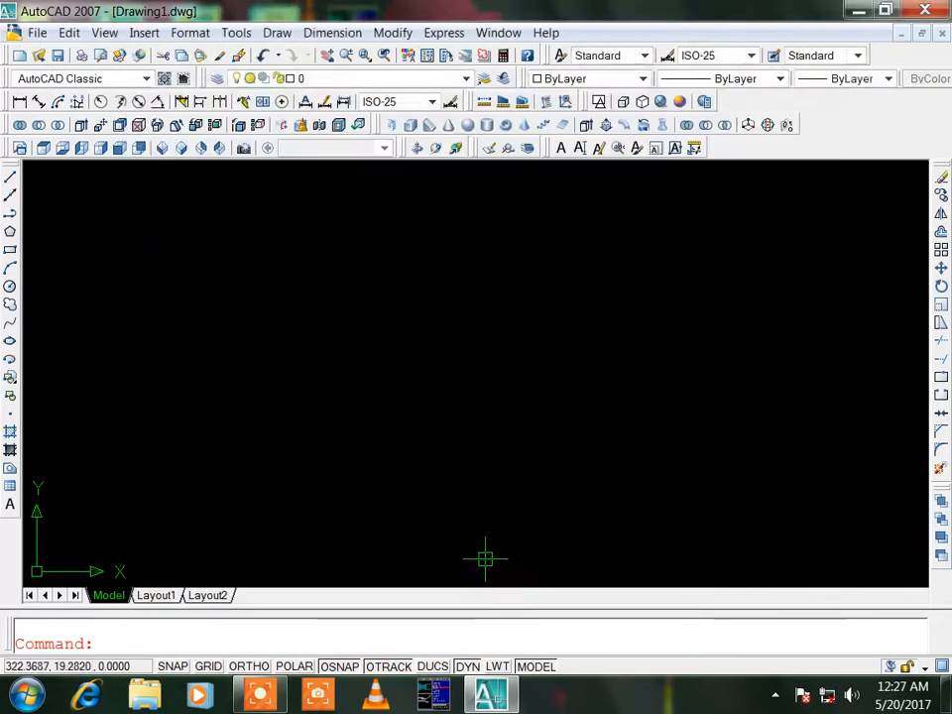
Step: Draw a horizontal line about 242 units long across the middle of the drawing with Ortho on
{"action": "type", "text": "l"}
{"action": "key", "text": "Return"}
{"action": "left_click", "coordinate": [285, 412]}
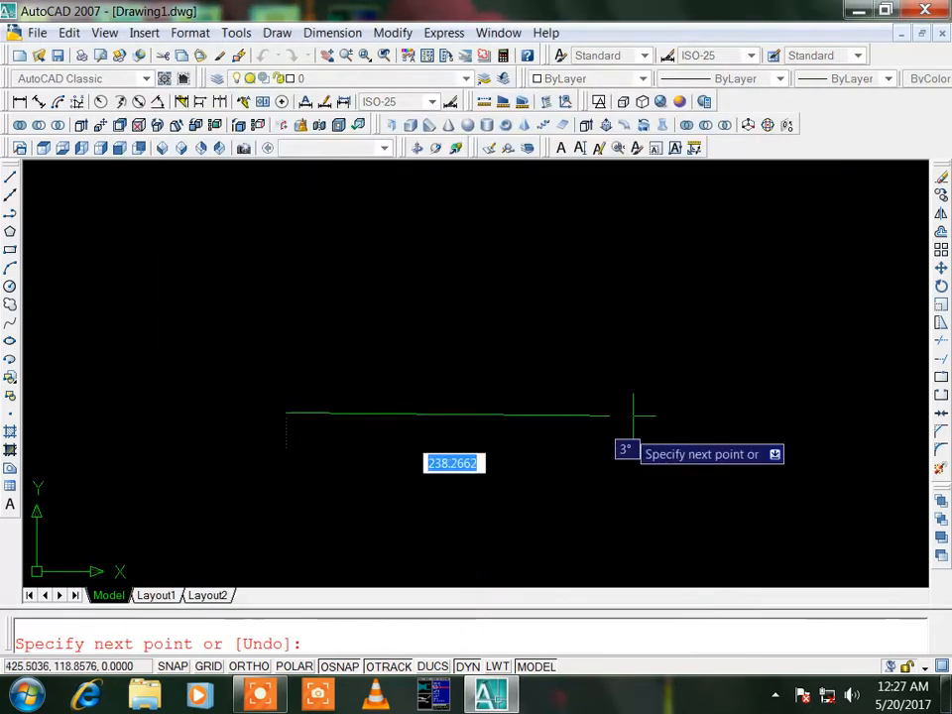
{"action": "key", "text": "F8"}
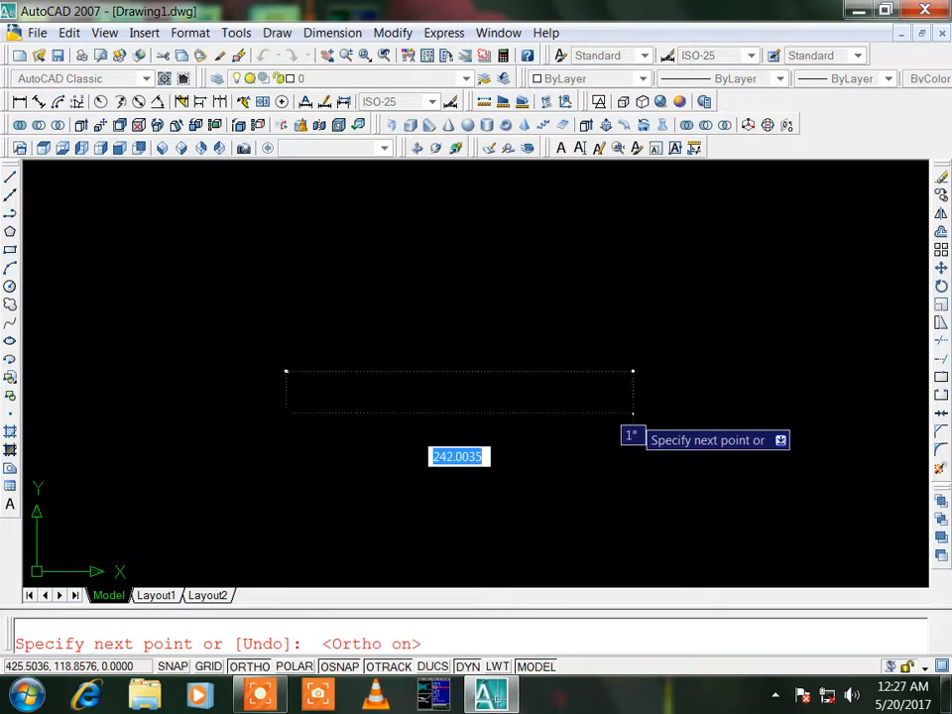
{"action": "left_click", "coordinate": [634, 411]}
{"action": "key", "text": "Return"}
Step: Select the line to inspect its enlarged grips, and clear the selection
{"action": "left_click", "coordinate": [501, 411]}
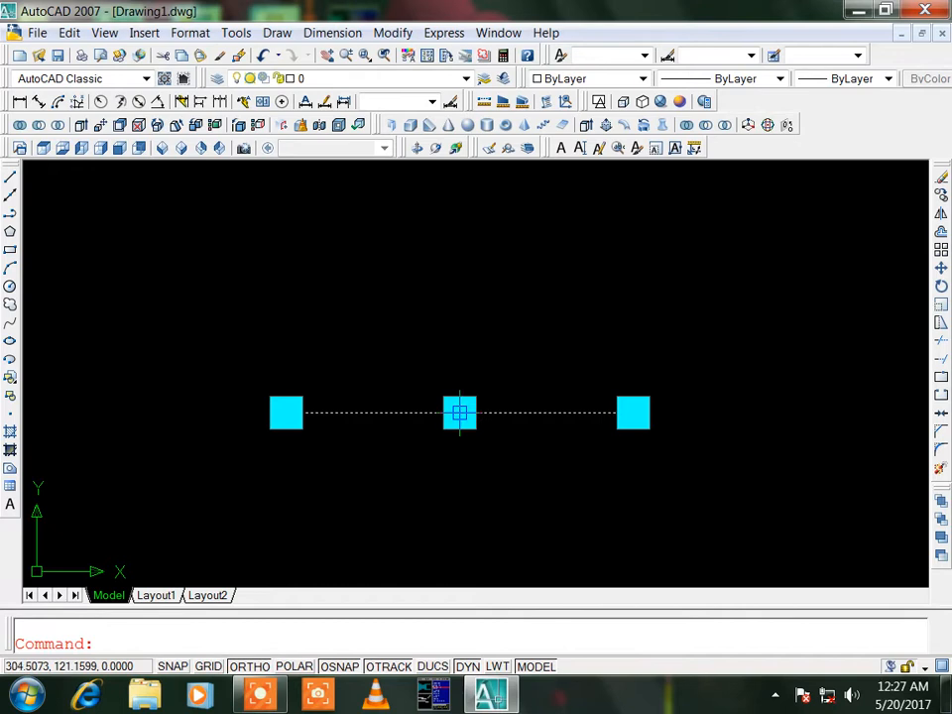
{"action": "left_click", "coordinate": [287, 410]}
{"action": "key", "text": "Escape"}
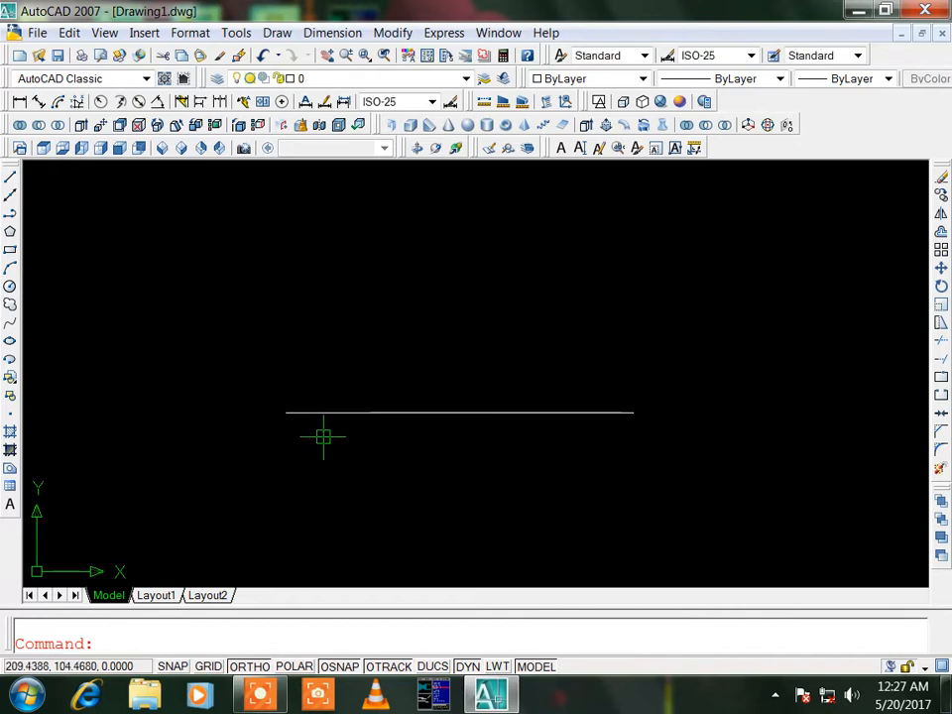
Step: Set the selected grip color to Magenta in the selection options and apply it
{"action": "type", "text": "op"}
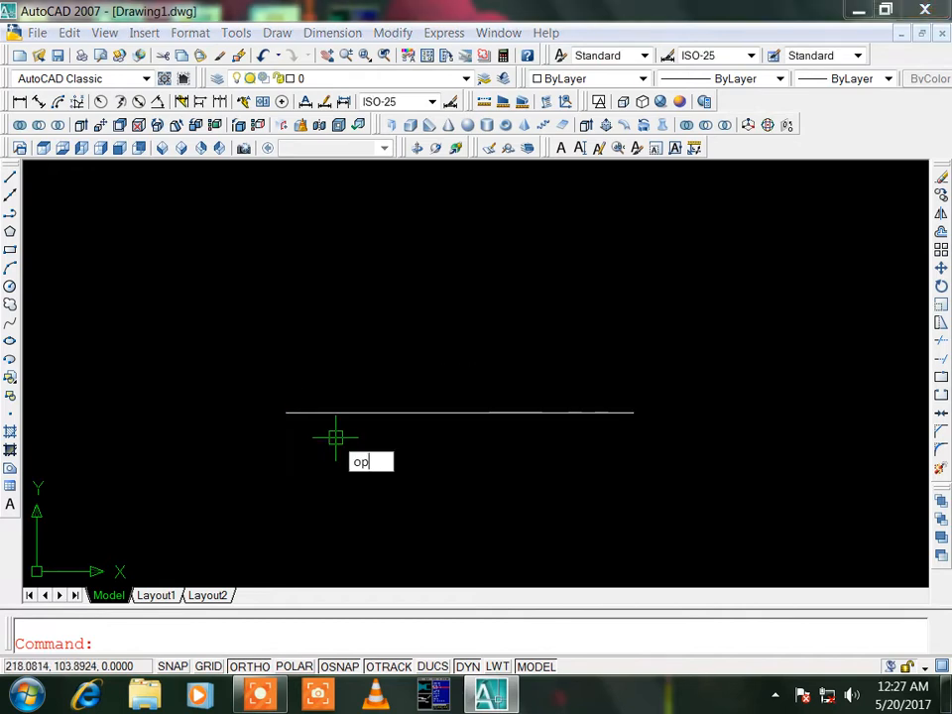
{"action": "key", "text": "Return"}
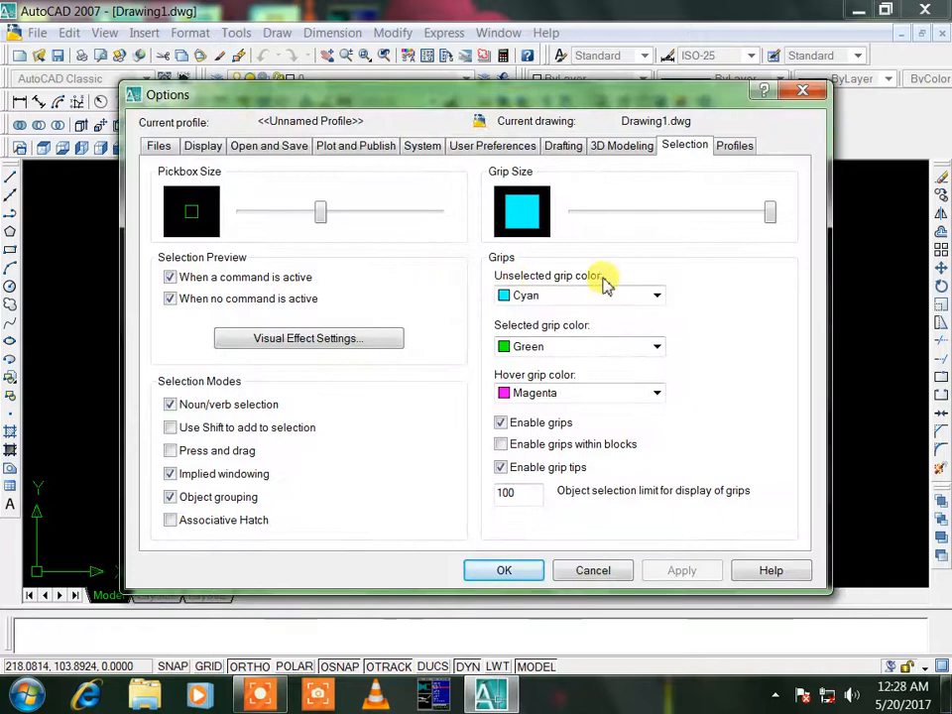
{"action": "left_click", "coordinate": [658, 347]}
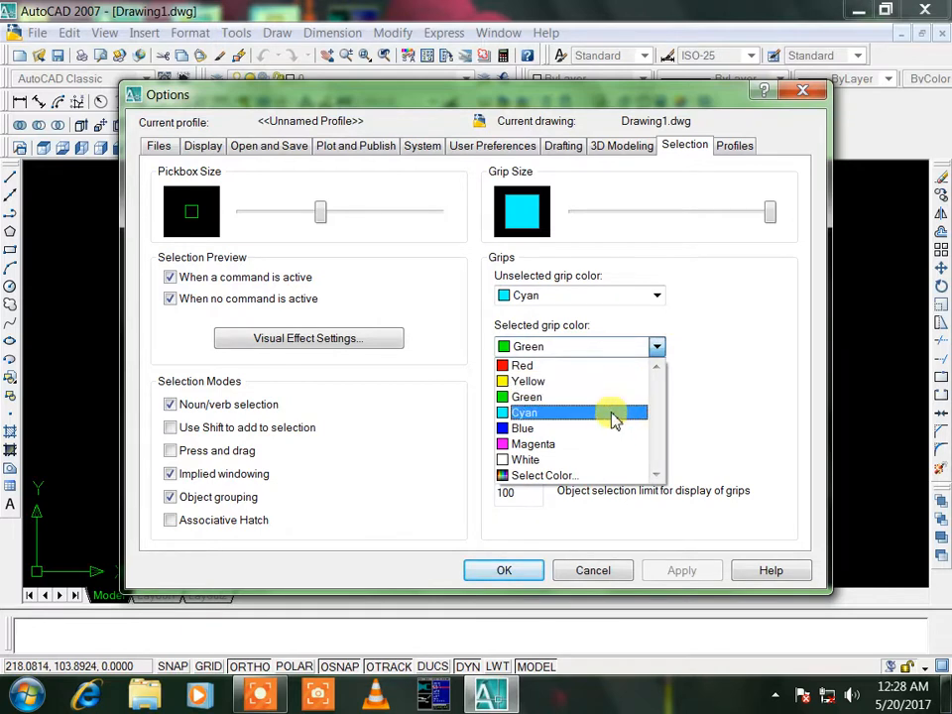
{"action": "left_click", "coordinate": [606, 446]}
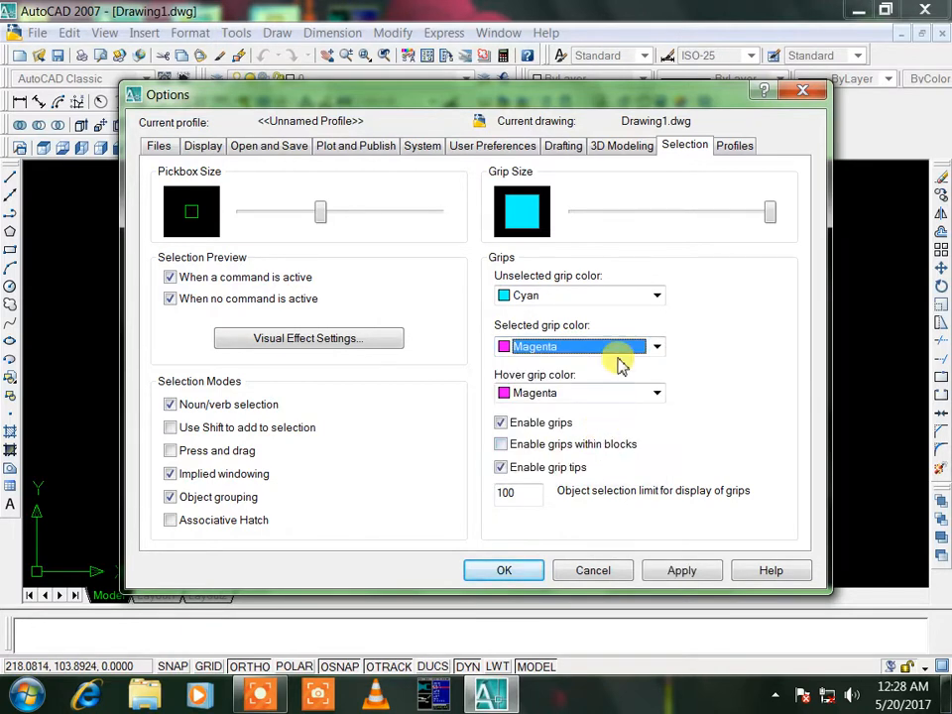
{"action": "left_click", "coordinate": [682, 568]}
{"action": "left_click", "coordinate": [508, 571]}
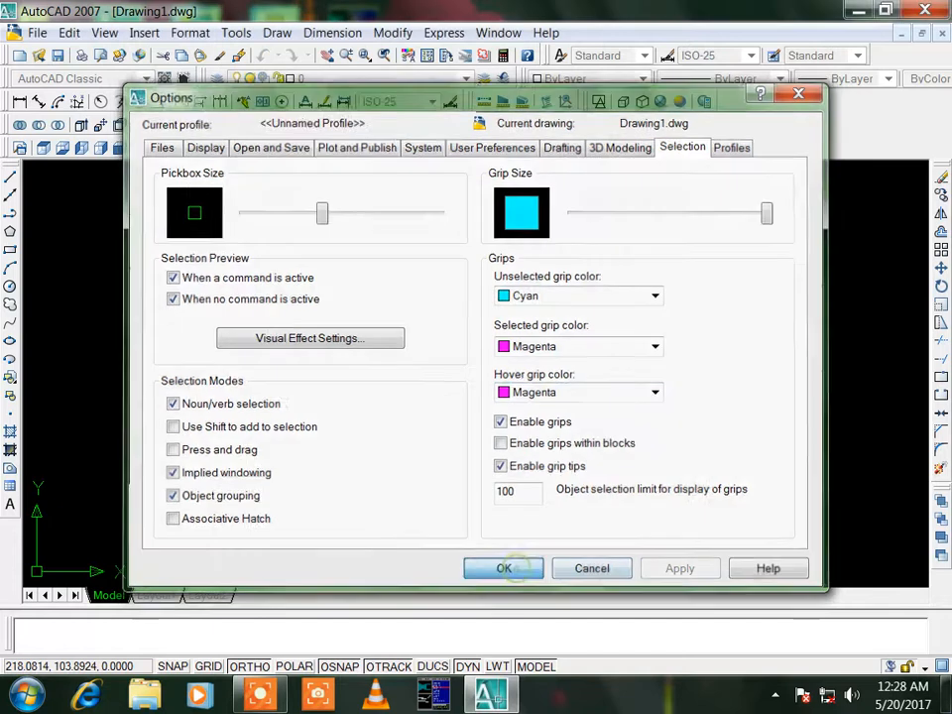
Step: Select the line and activate its end and midpoint grips in turn to check the selected grip color, cancelling each stretch
{"action": "left_click", "coordinate": [502, 410]}
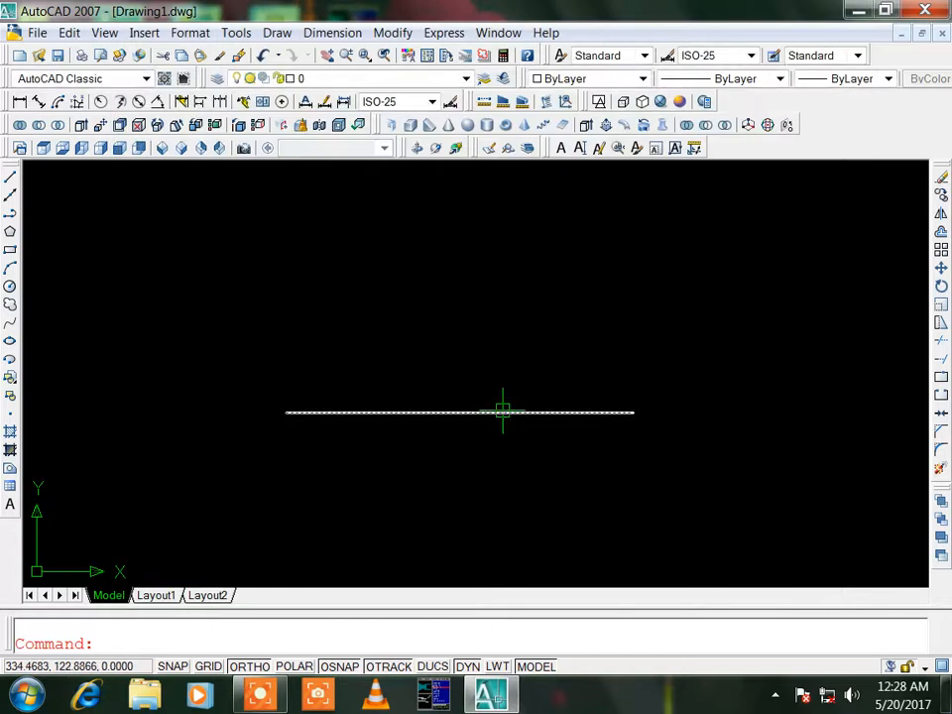
{"action": "left_click", "coordinate": [632, 411]}
{"action": "key", "text": "Escape"}
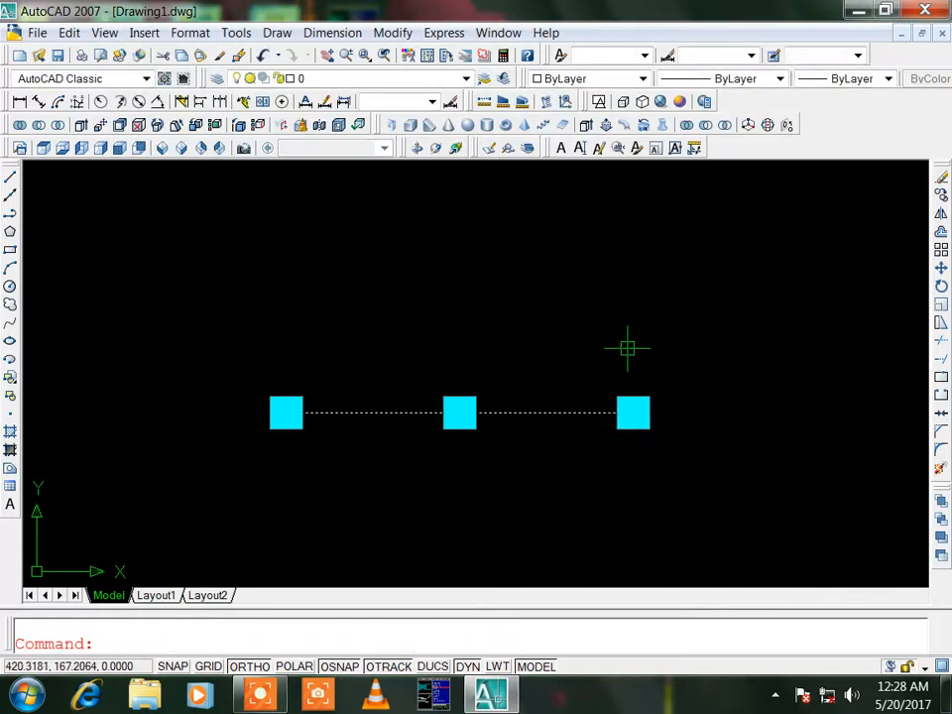
{"action": "left_click", "coordinate": [633, 413]}
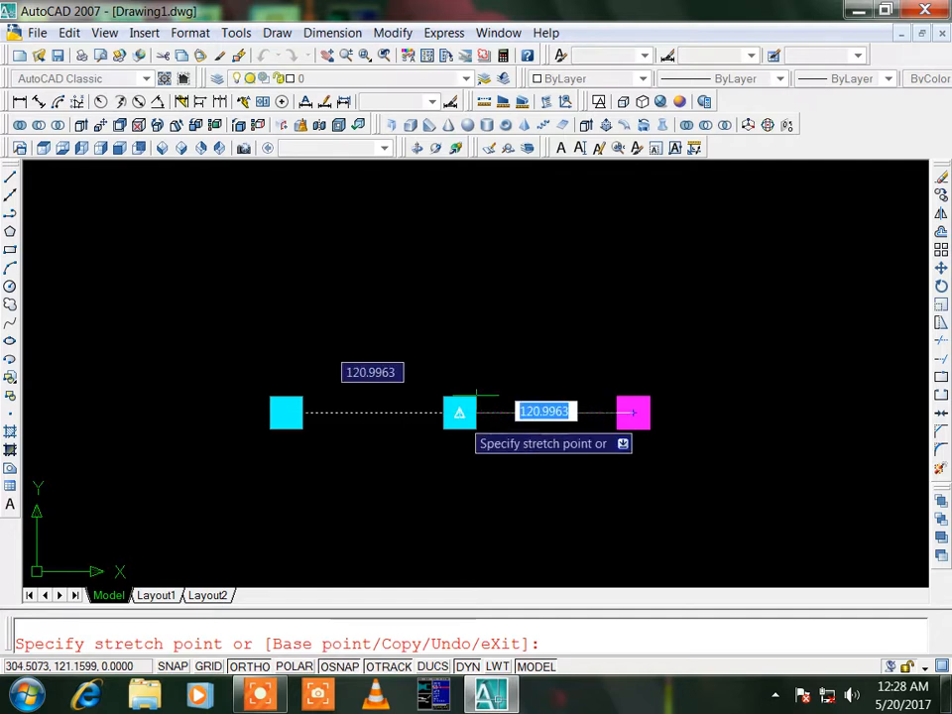
{"action": "key", "text": "space"}
{"action": "key", "text": "Escape"}
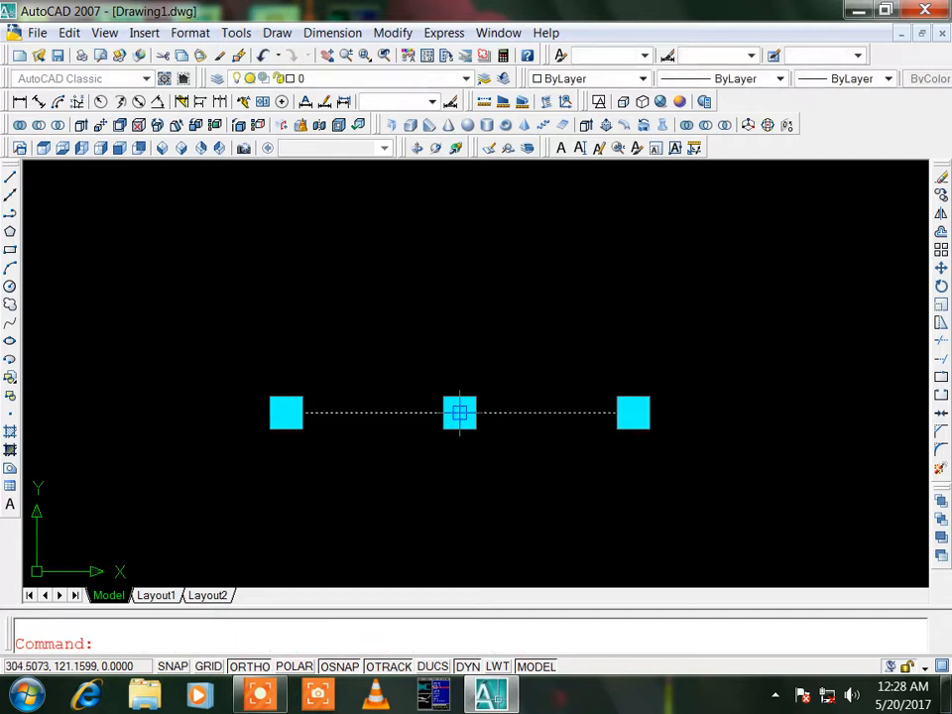
{"action": "left_click", "coordinate": [459, 413]}
{"action": "key", "text": "Escape"}
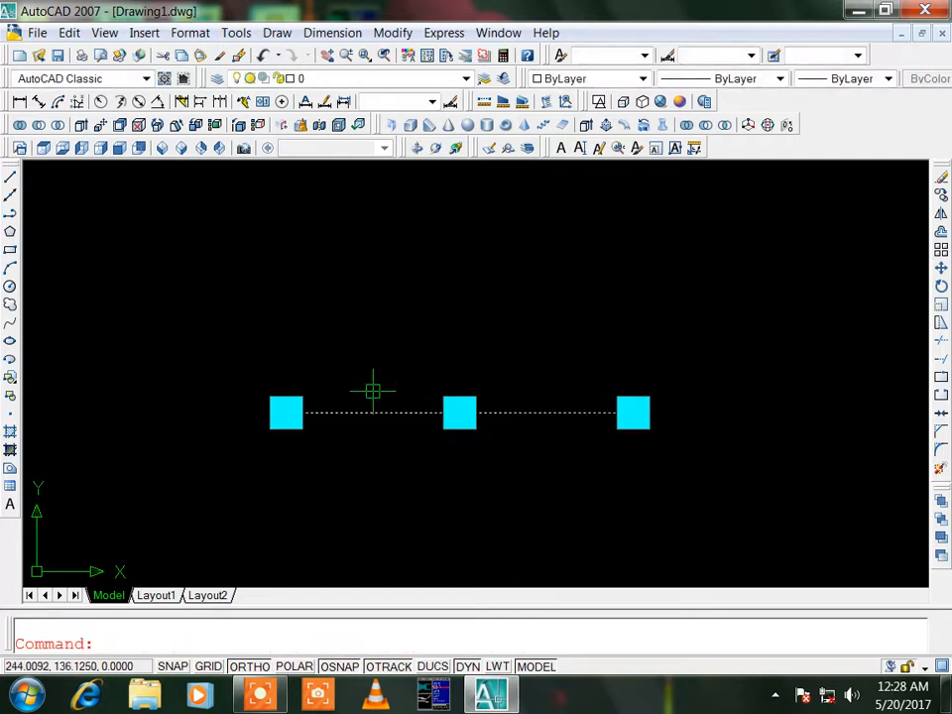
{"action": "left_click", "coordinate": [283, 410]}
{"action": "key", "text": "Escape"}
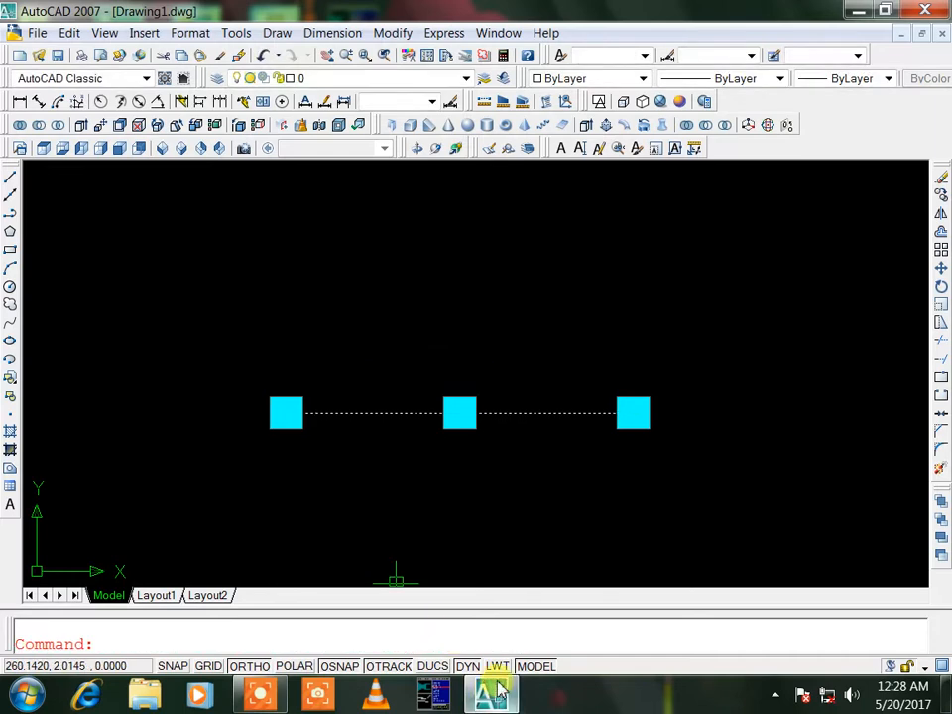
Step: Set the selected grip color to Green and the hover grip color to Magenta in the selection options
{"action": "type", "text": "op"}
{"action": "key", "text": "Return"}
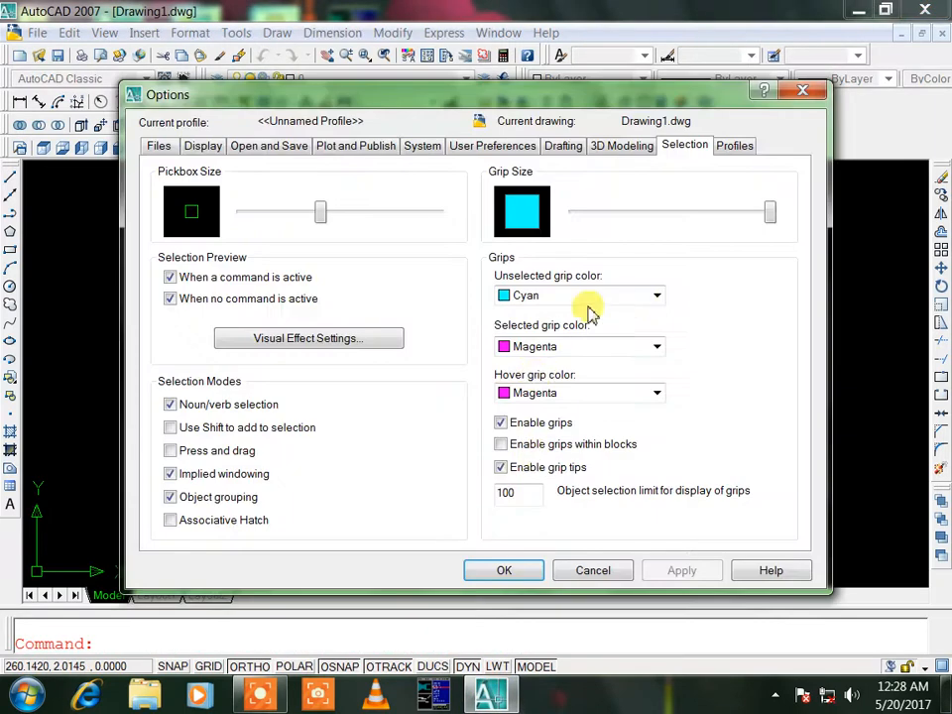
{"action": "left_click", "coordinate": [652, 353]}
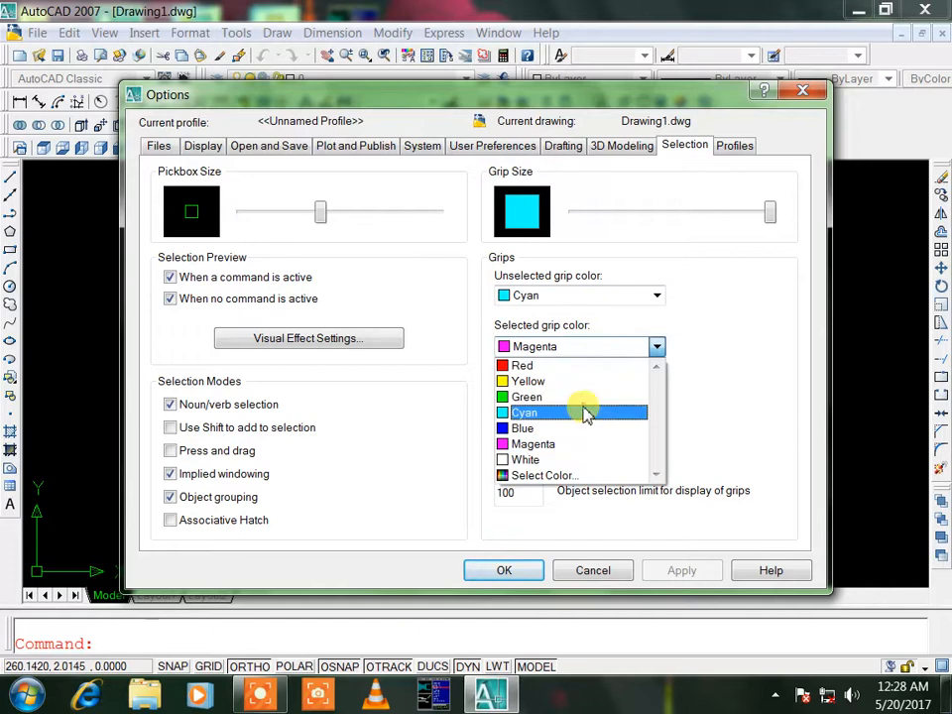
{"action": "left_click", "coordinate": [584, 413]}
{"action": "left_click", "coordinate": [637, 349]}
{"action": "left_click", "coordinate": [604, 398]}
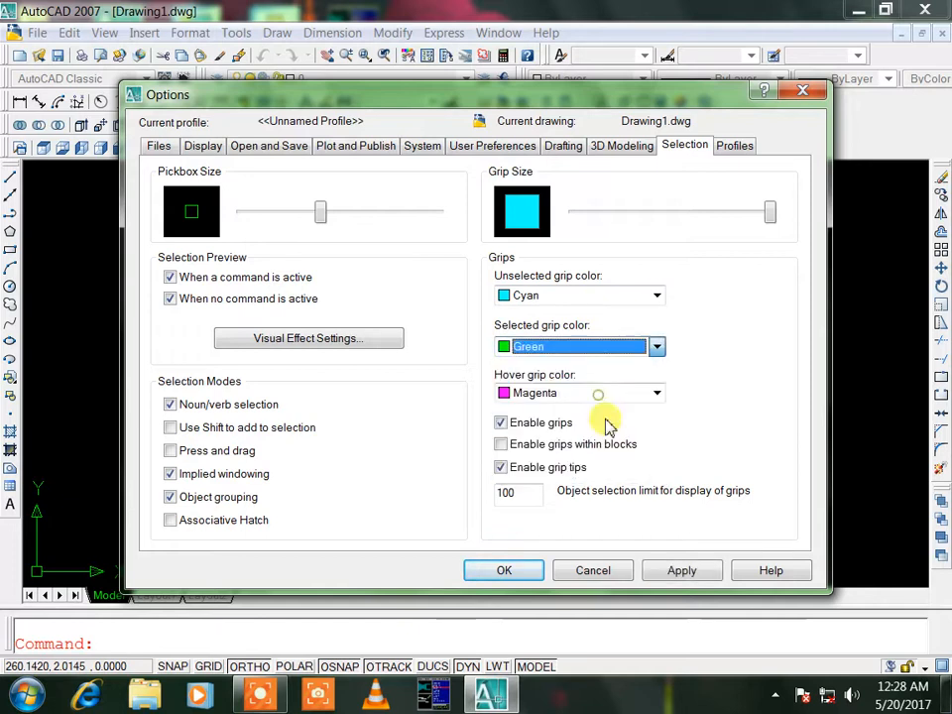
{"action": "left_click", "coordinate": [657, 392]}
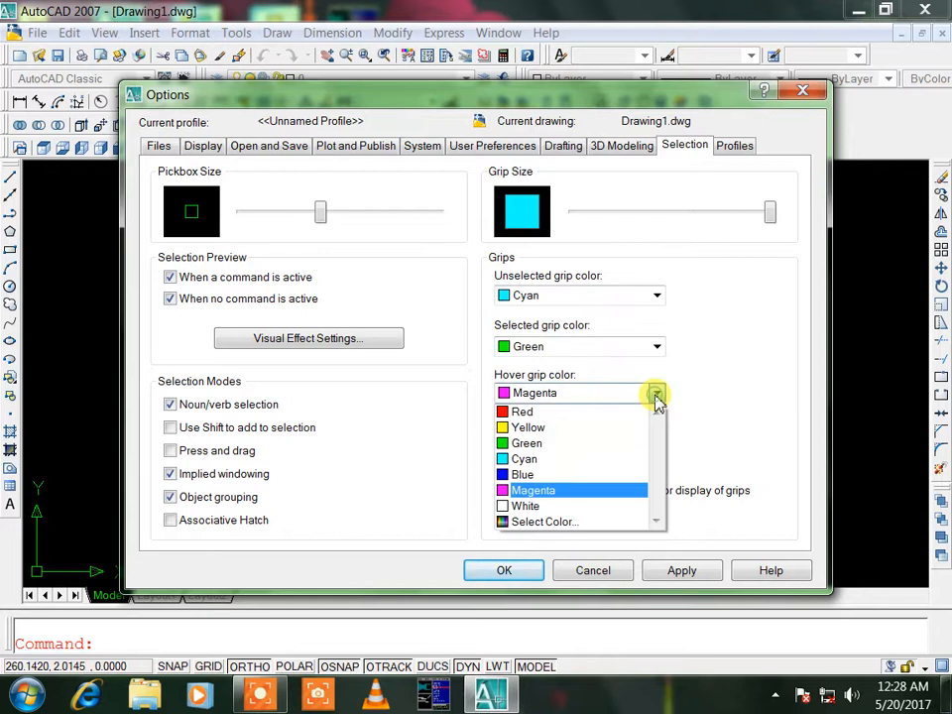
{"action": "left_click", "coordinate": [605, 489]}
{"action": "left_click", "coordinate": [525, 569]}
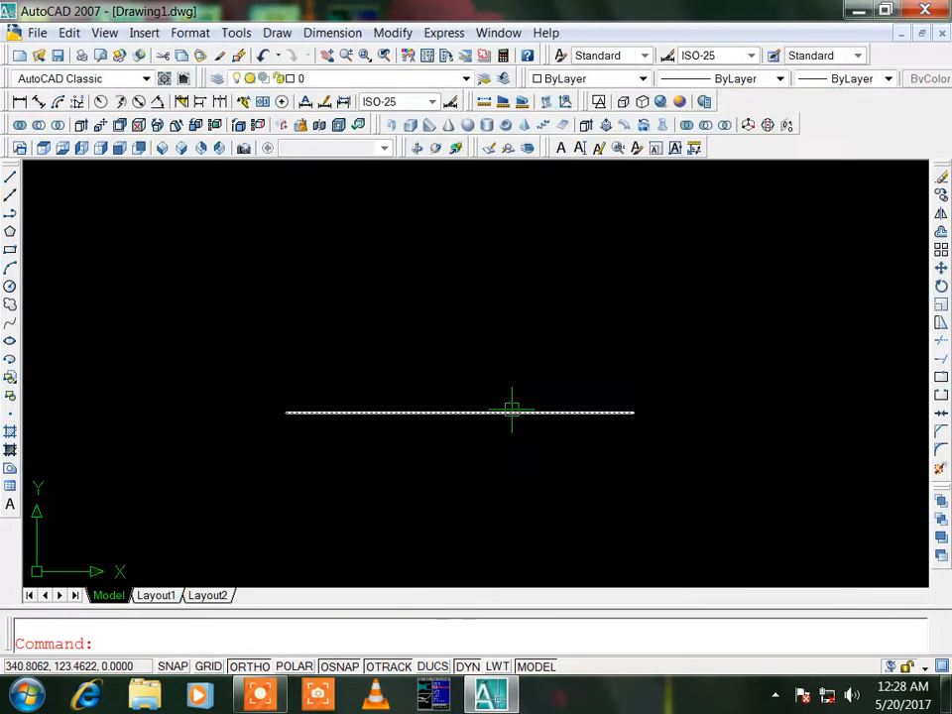
Step: Select the line and activate its midpoint grip to check its color, leaving the line in place and deselecting it
{"action": "left_click", "coordinate": [510, 410]}
{"action": "left_click", "coordinate": [460, 412]}
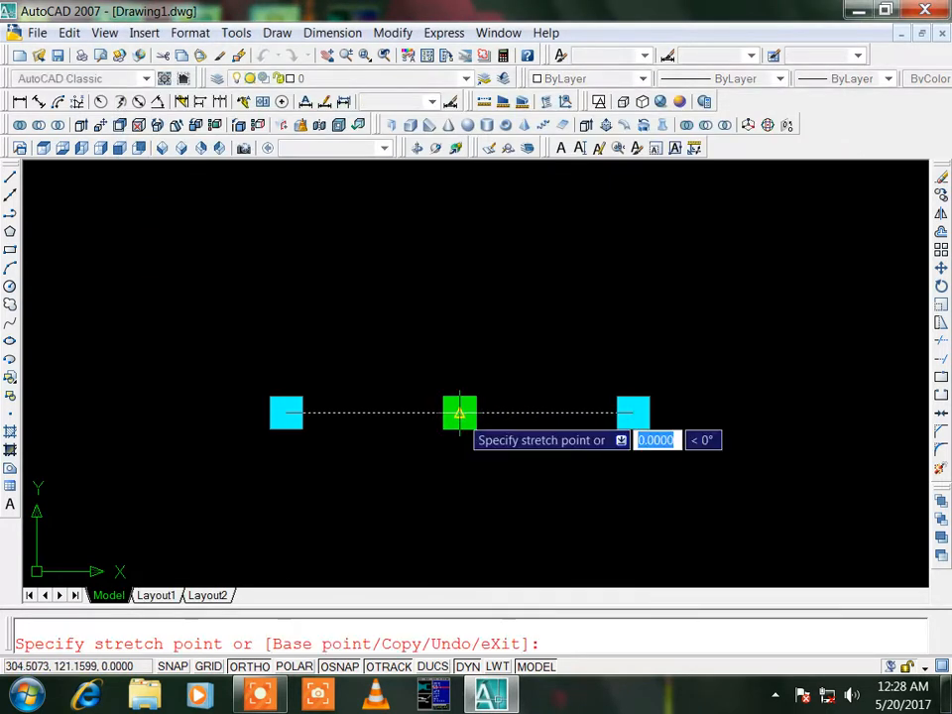
{"action": "left_click", "coordinate": [460, 412]}
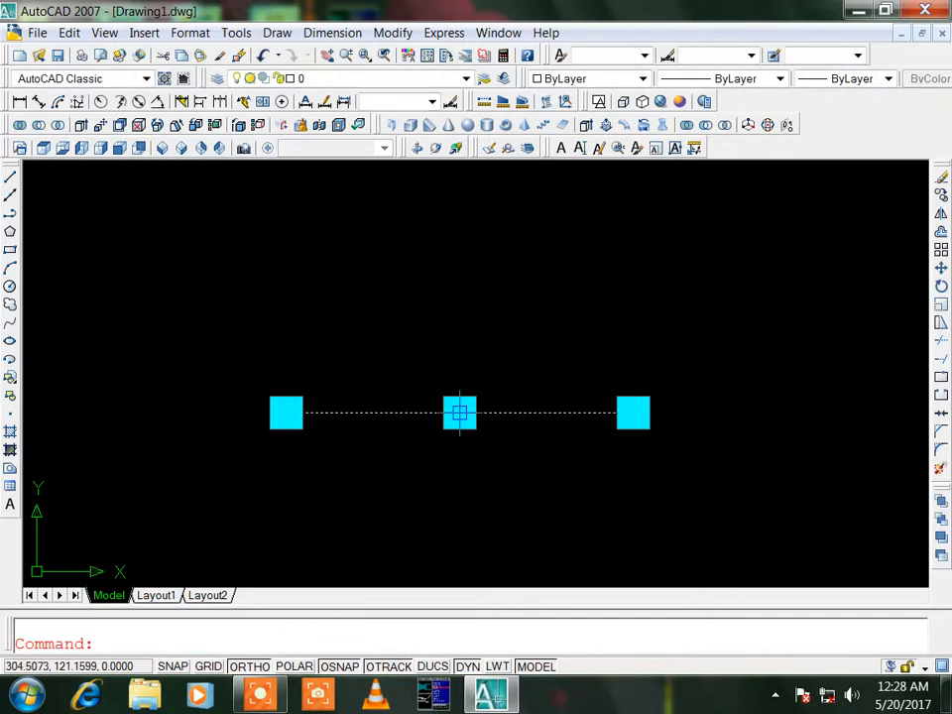
{"action": "key", "text": "Escape"}
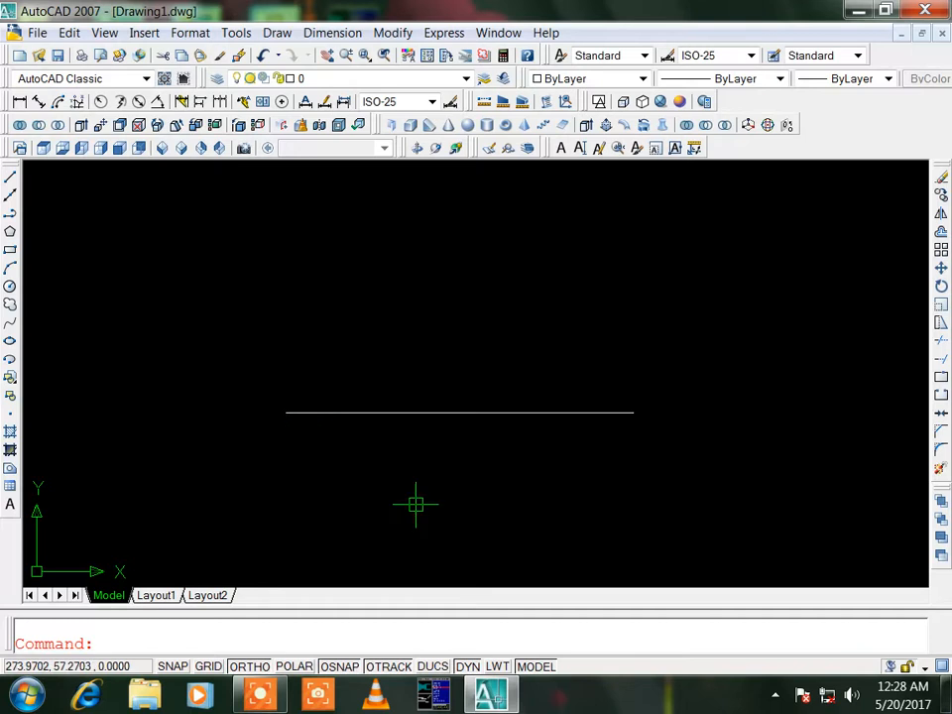
Step: Set the window selection color to Green and the crossing selection color to Red in the visual effect settings, and confirm the options
{"action": "key", "text": "Return"}
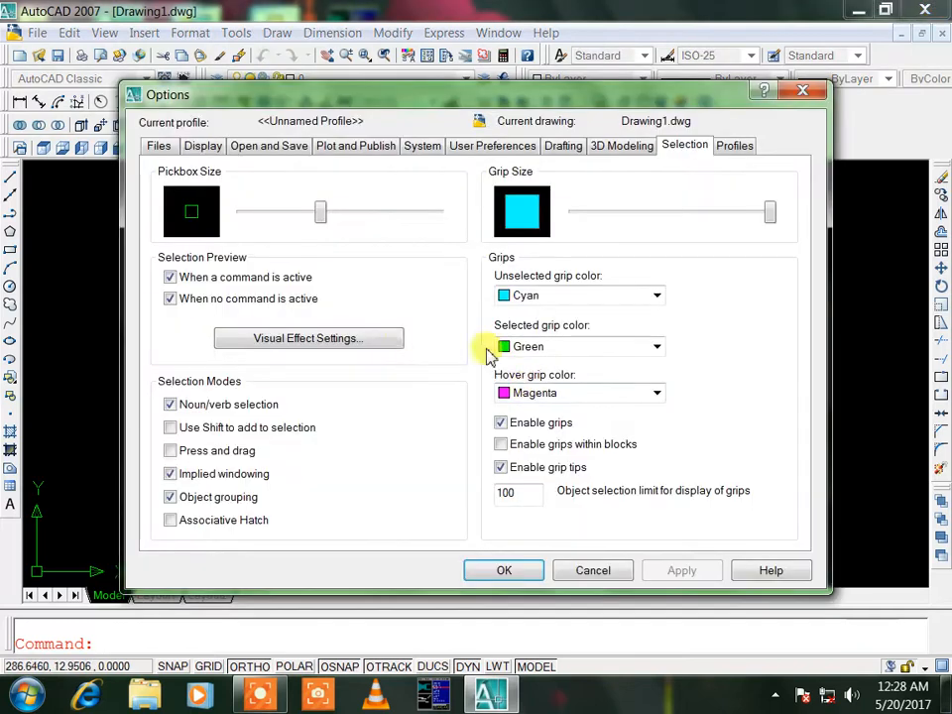
{"action": "left_click", "coordinate": [310, 341]}
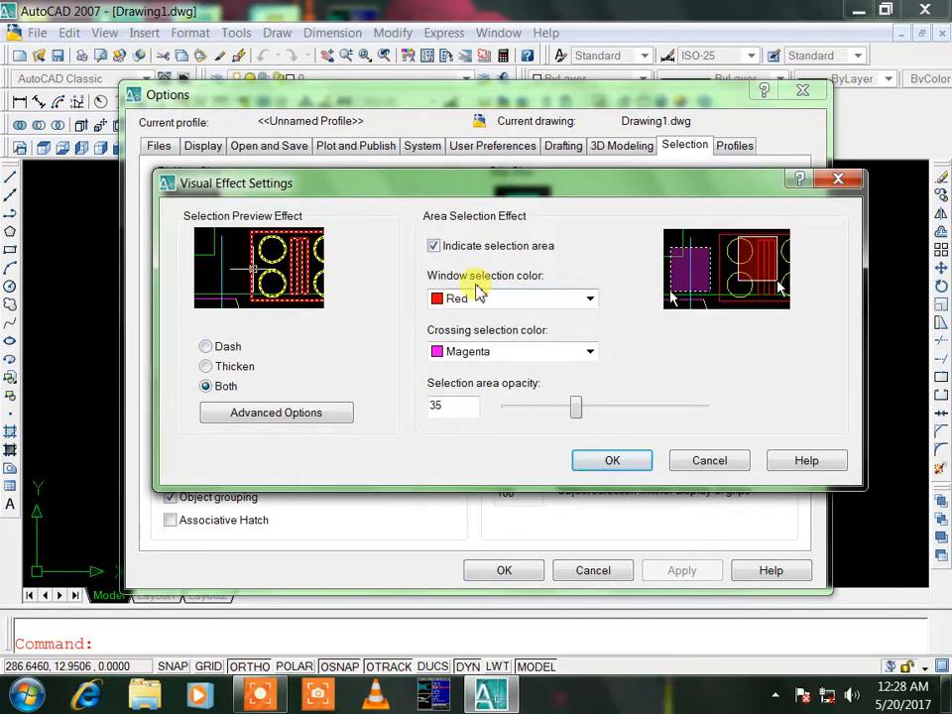
{"action": "left_click", "coordinate": [589, 301]}
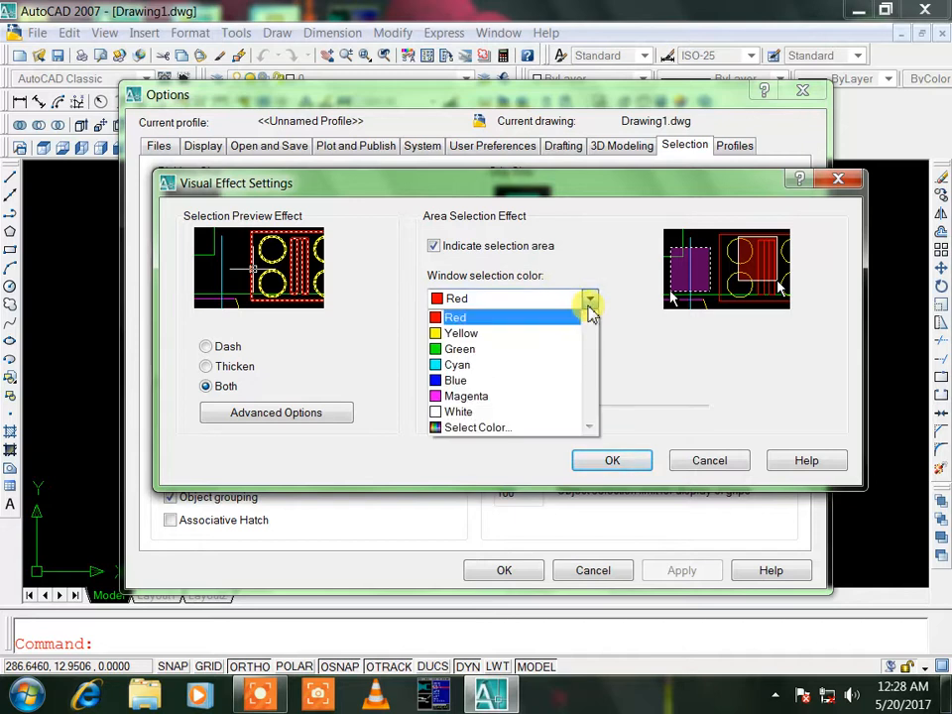
{"action": "left_click", "coordinate": [537, 352]}
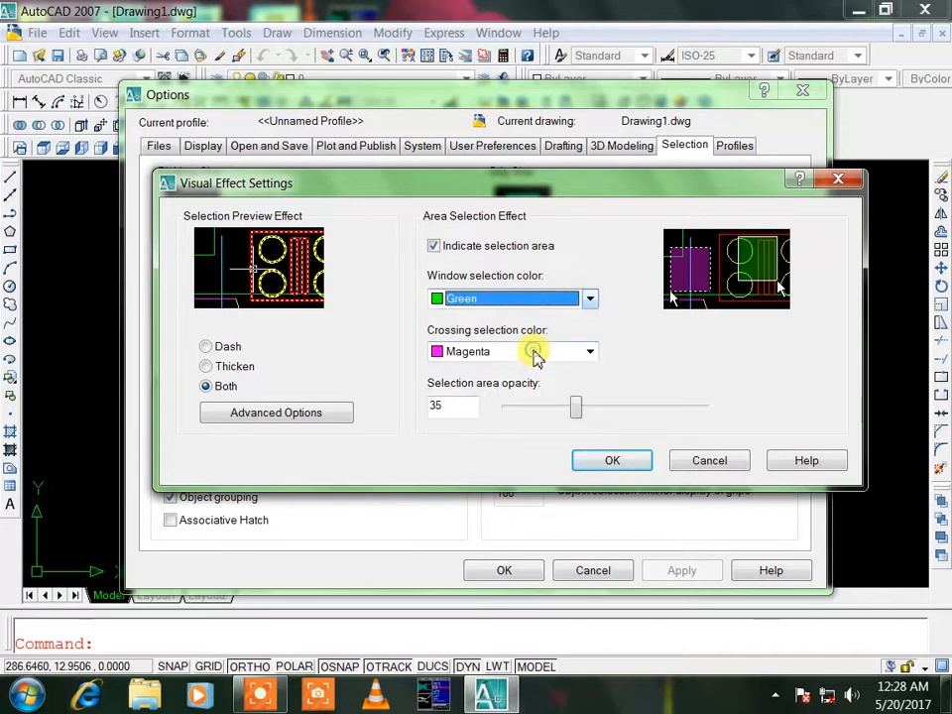
{"action": "left_click", "coordinate": [588, 352]}
{"action": "left_click", "coordinate": [552, 378]}
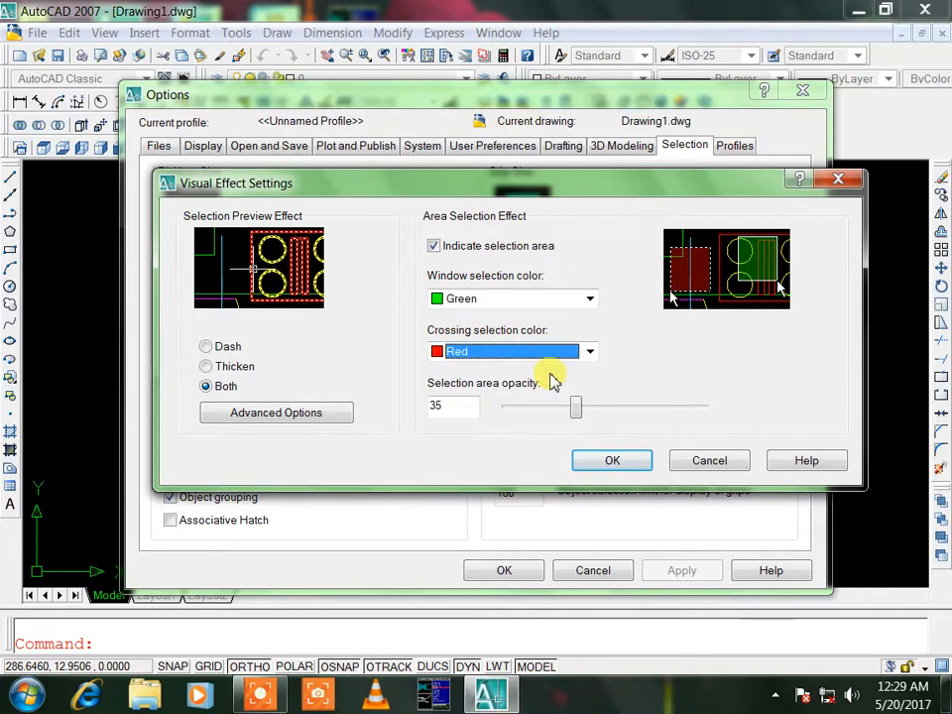
{"action": "left_click", "coordinate": [616, 462]}
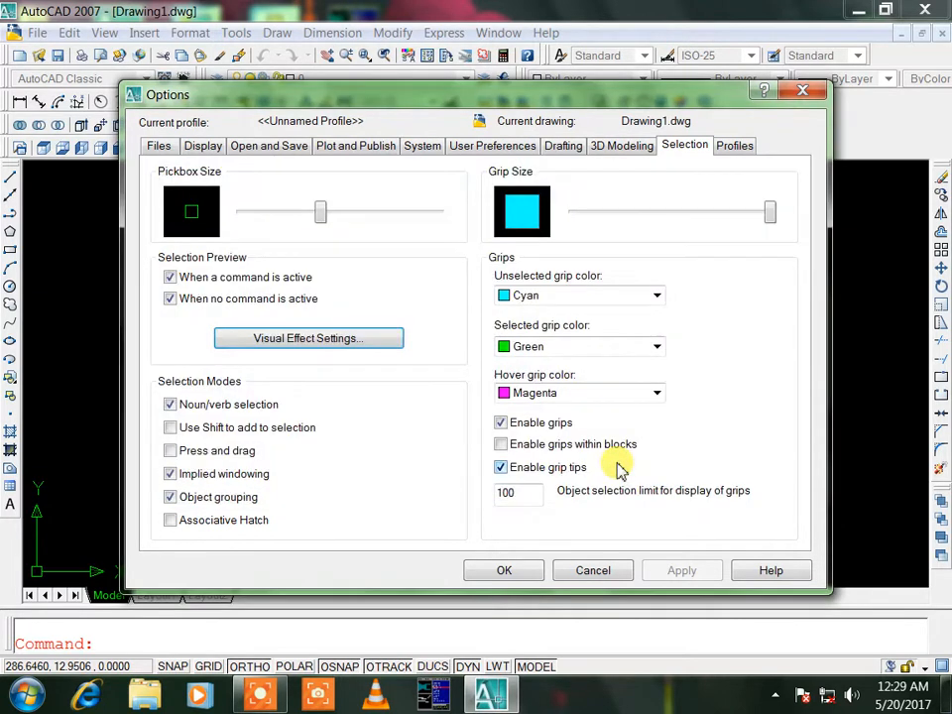
{"action": "left_click", "coordinate": [506, 571]}
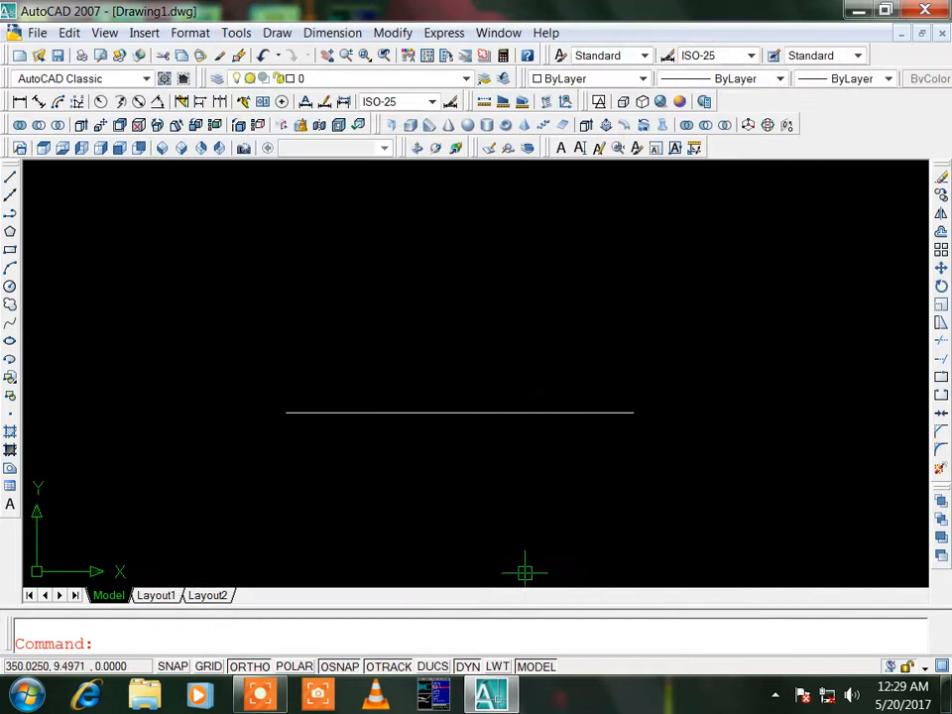
Step: Draw test selection areas across and around the line to check the area selection colors, clearing each one
{"action": "left_click", "coordinate": [656, 200]}
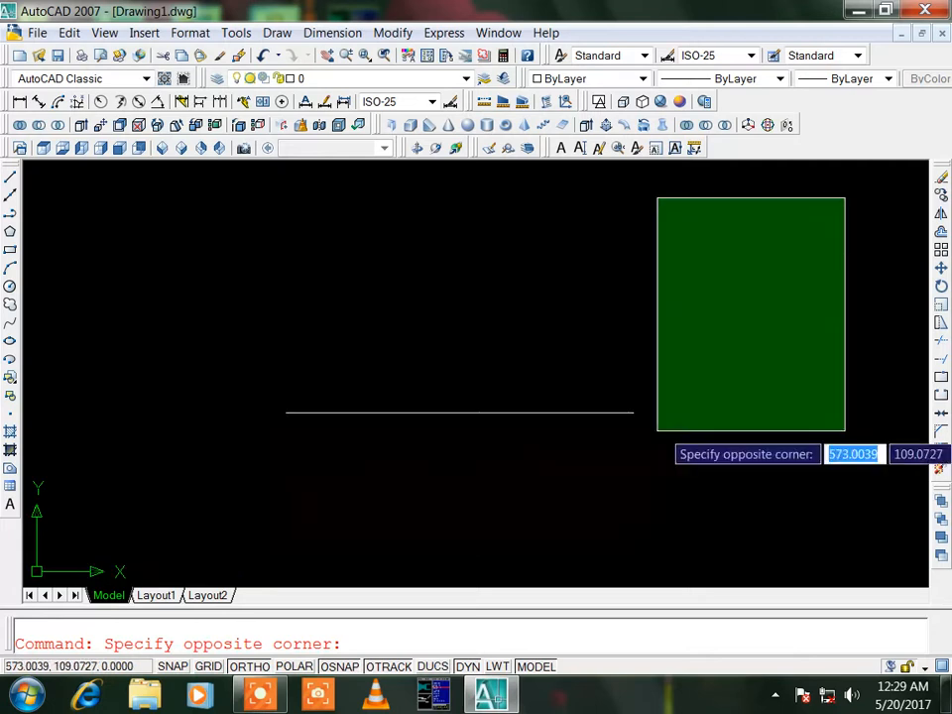
{"action": "left_click", "coordinate": [187, 527]}
{"action": "key", "text": "Escape"}
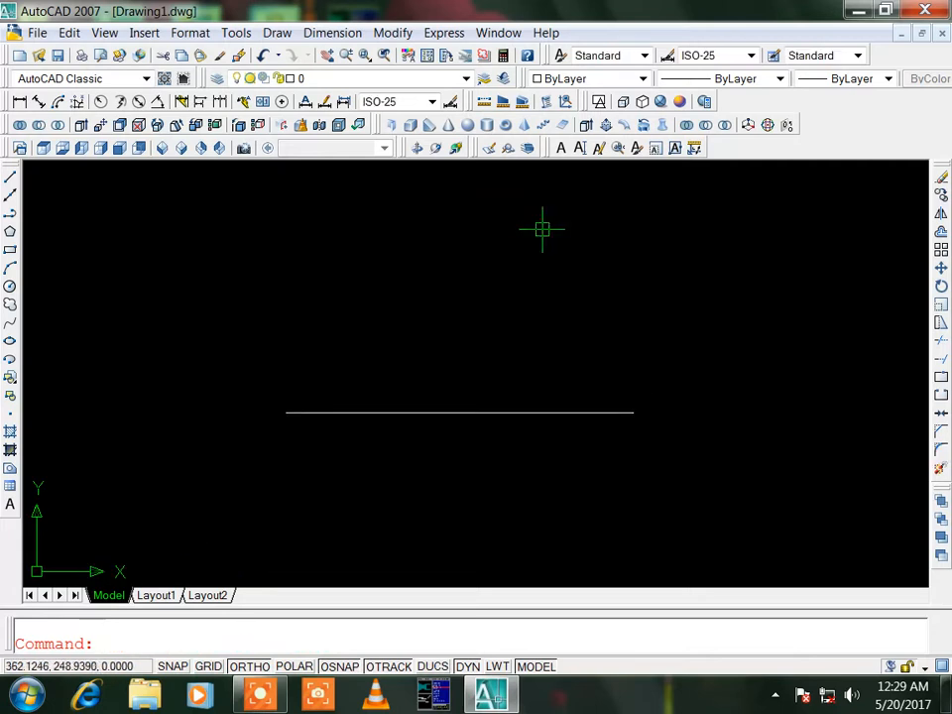
{"action": "left_click", "coordinate": [501, 251]}
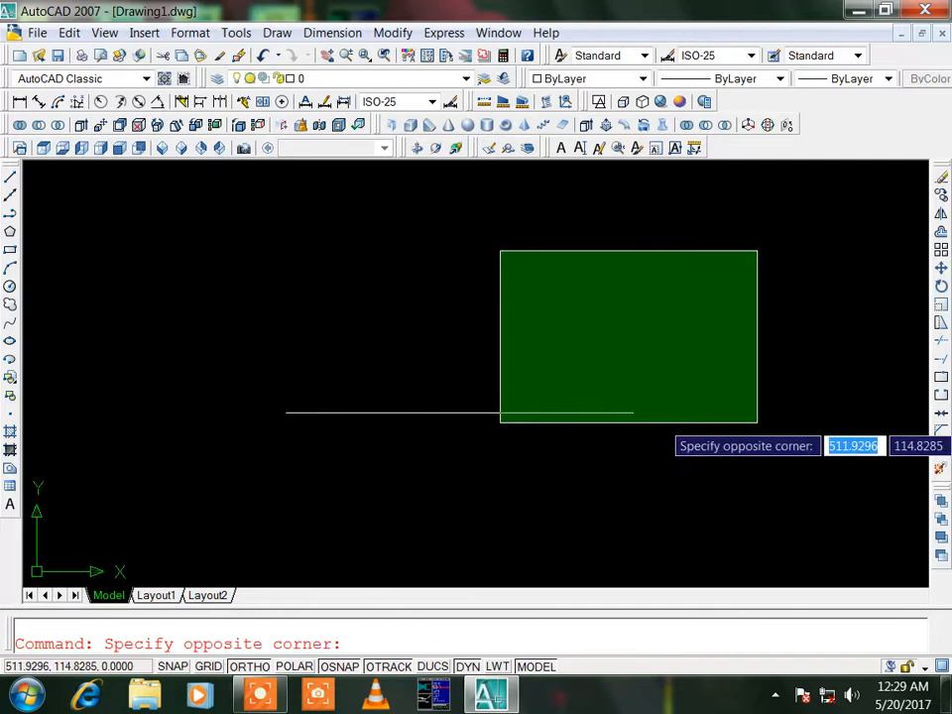
{"action": "key", "text": "Escape"}
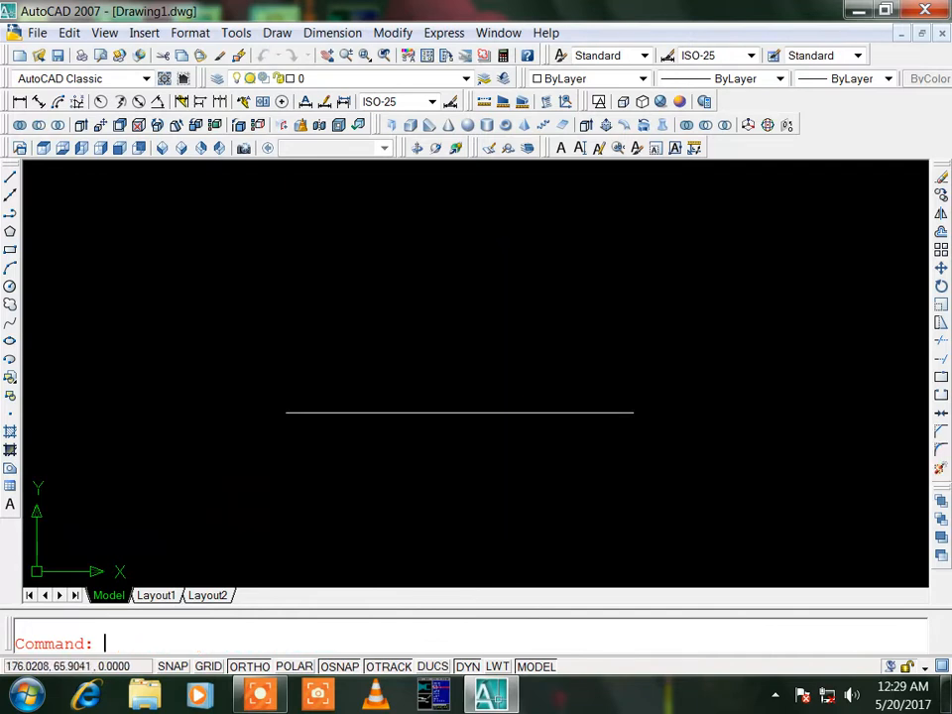
Step: Reduce the grip size in the selection options to about a quarter of its slider range
{"action": "key", "text": "Return"}
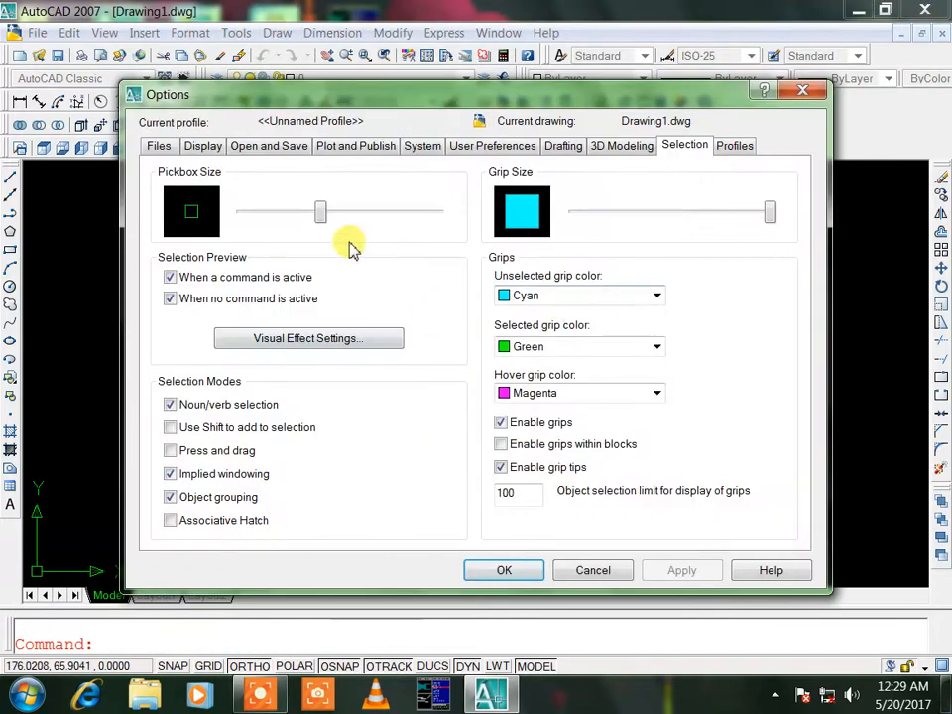
{"action": "left_click", "coordinate": [656, 212]}
{"action": "left_click", "coordinate": [657, 212]}
{"action": "left_click", "coordinate": [657, 212]}
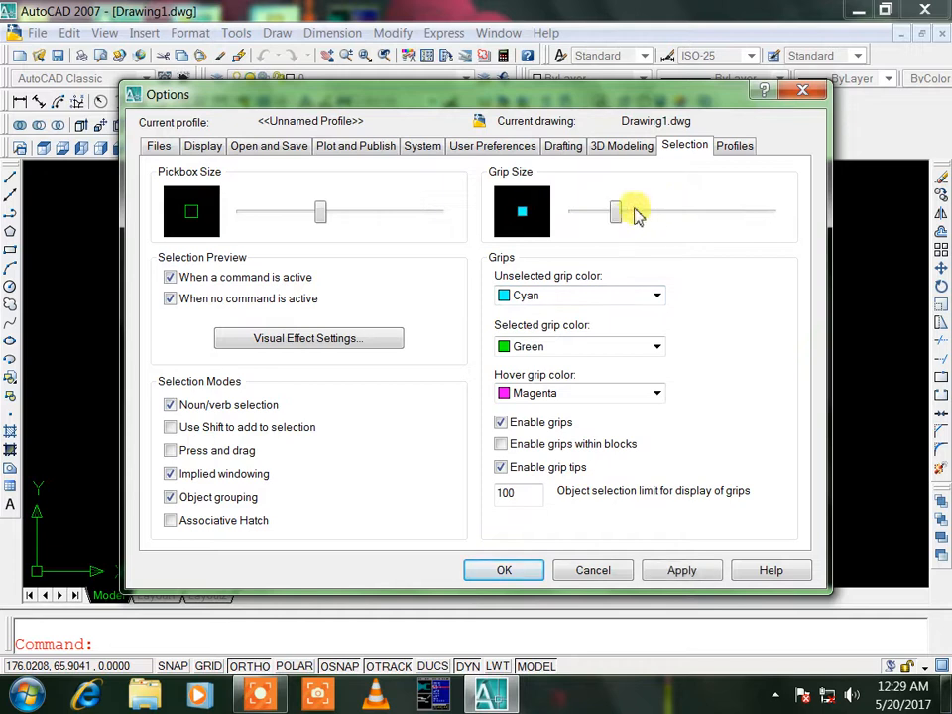
{"action": "left_click", "coordinate": [305, 214]}
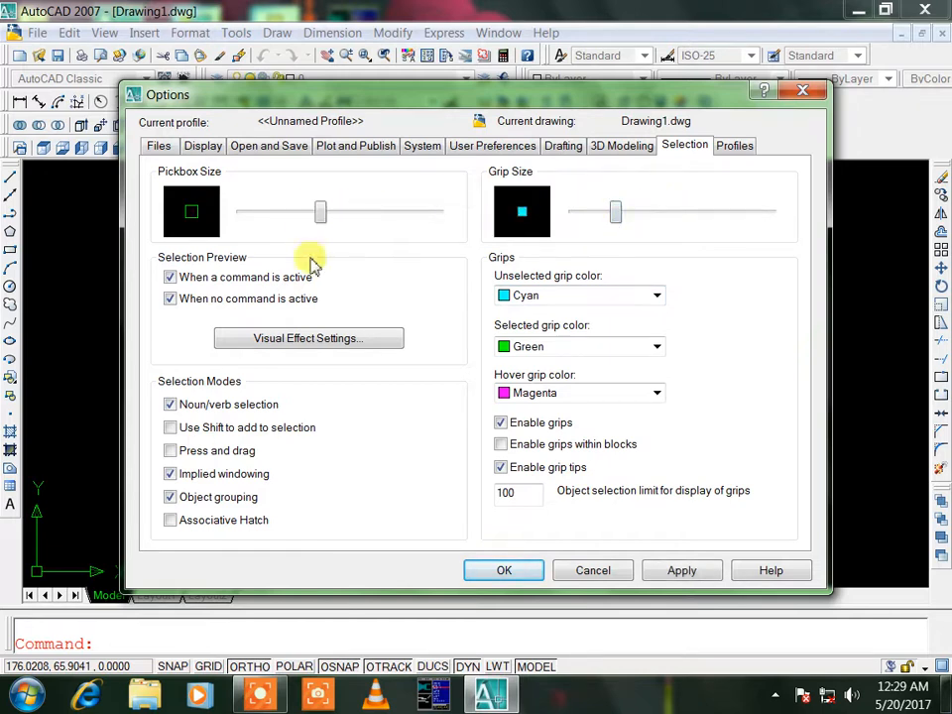
Step: Try a selection area opacity of 85 in the visual effect settings and settle on 55
{"action": "left_click", "coordinate": [313, 339]}
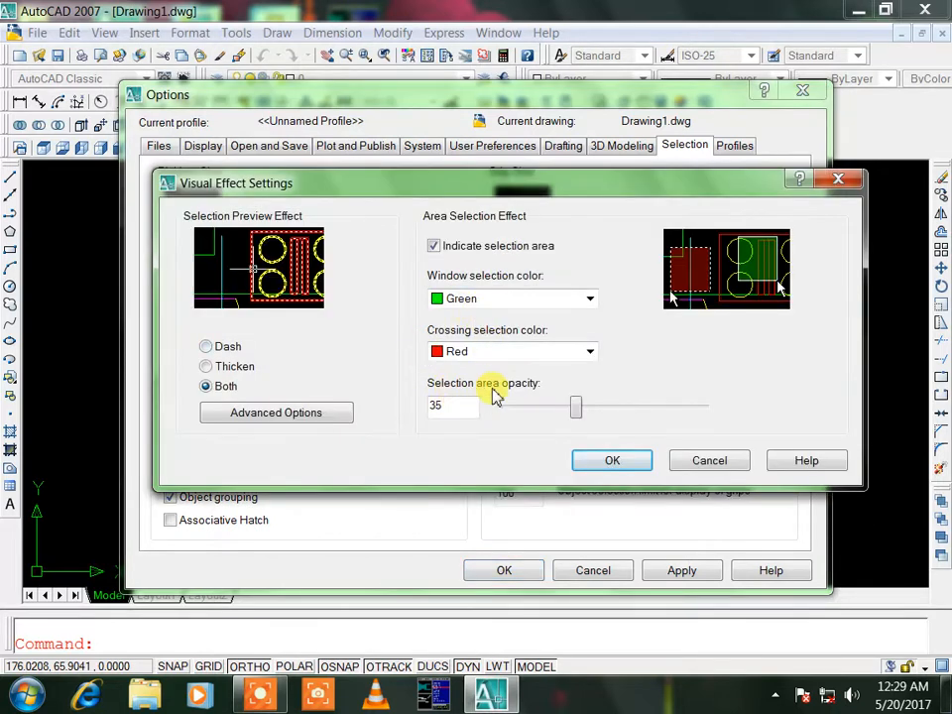
{"action": "left_click", "coordinate": [655, 409]}
{"action": "left_click", "coordinate": [671, 408]}
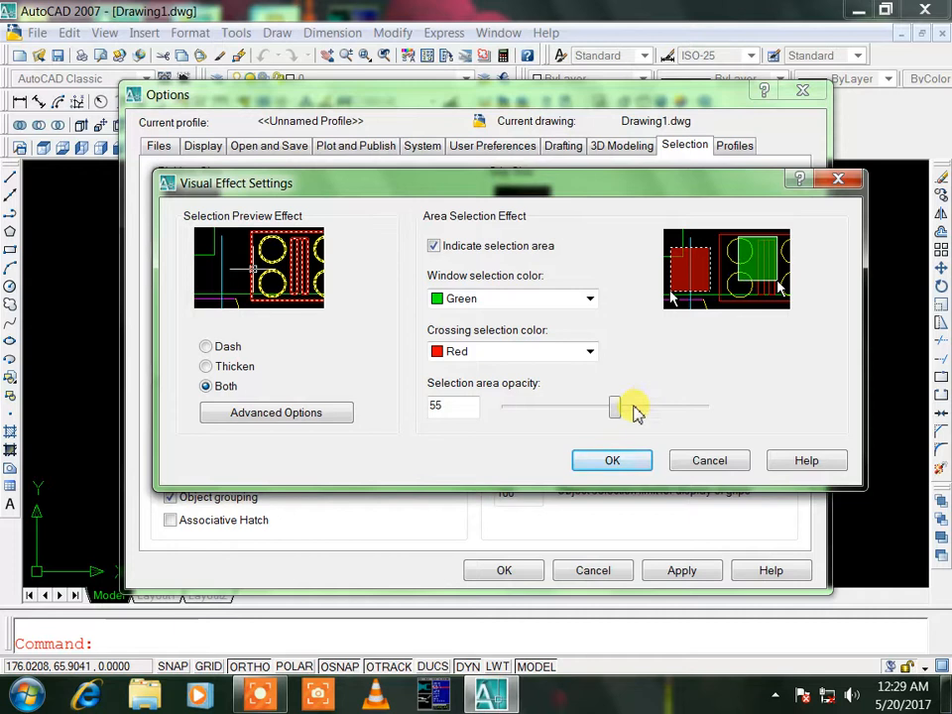
{"action": "left_click_drag", "start_coordinate": [634, 405], "coordinate": [674, 405]}
{"action": "left_click", "coordinate": [694, 407]}
{"action": "left_click", "coordinate": [612, 420]}
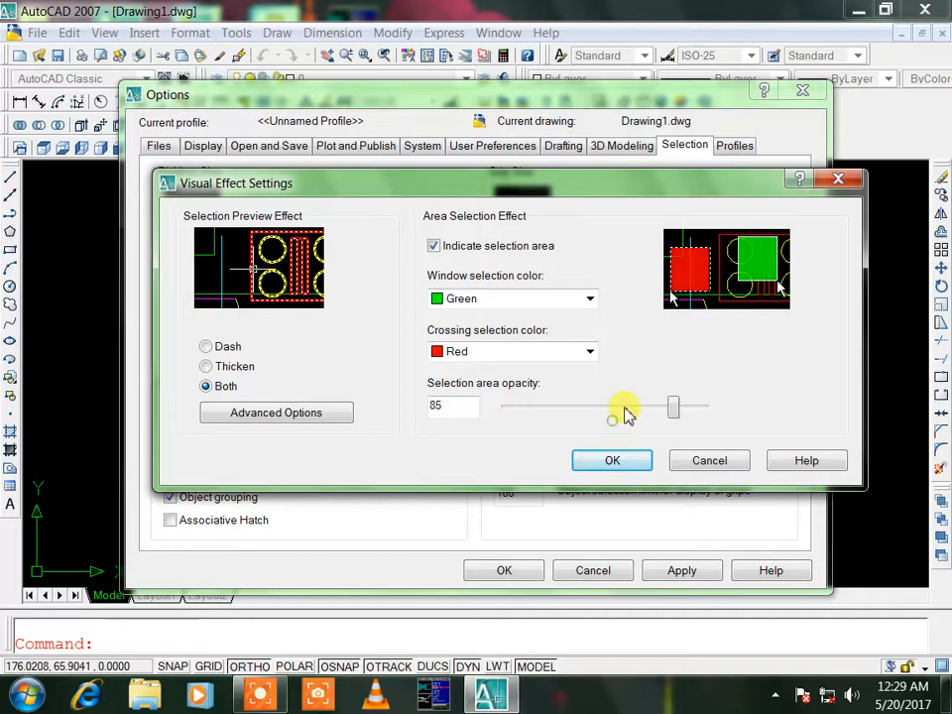
{"action": "left_click", "coordinate": [625, 407]}
{"action": "left_click", "coordinate": [624, 407]}
{"action": "left_click", "coordinate": [625, 407]}
Step: Set the window selection color to Cyan and the crossing selection color to Green at opacity 55, apply, and draw a test selection window
{"action": "left_click", "coordinate": [587, 298]}
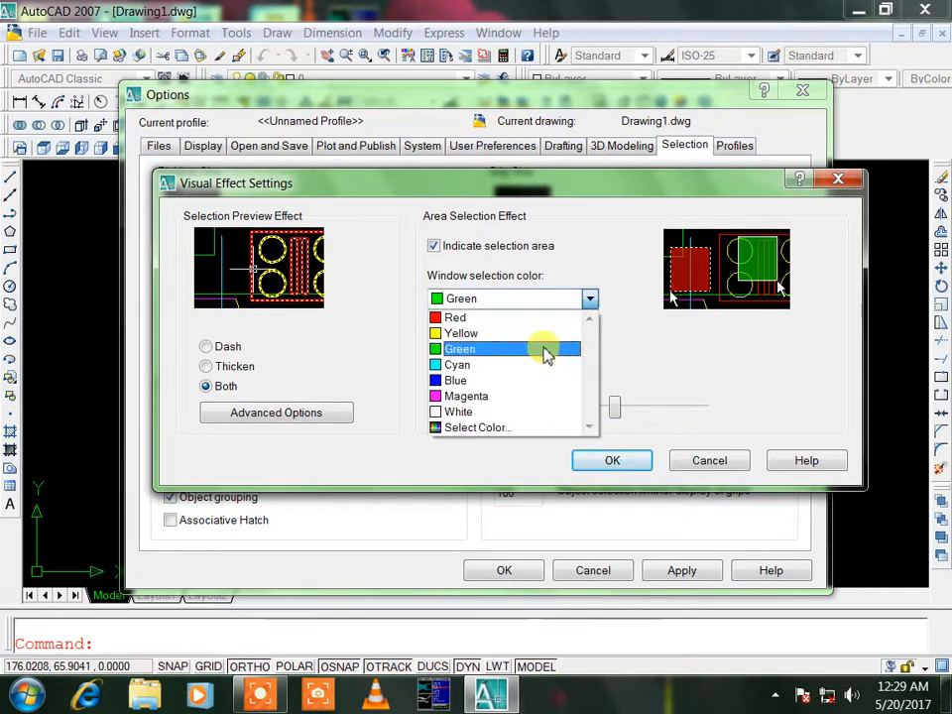
{"action": "left_click", "coordinate": [544, 365]}
{"action": "left_click", "coordinate": [587, 355]}
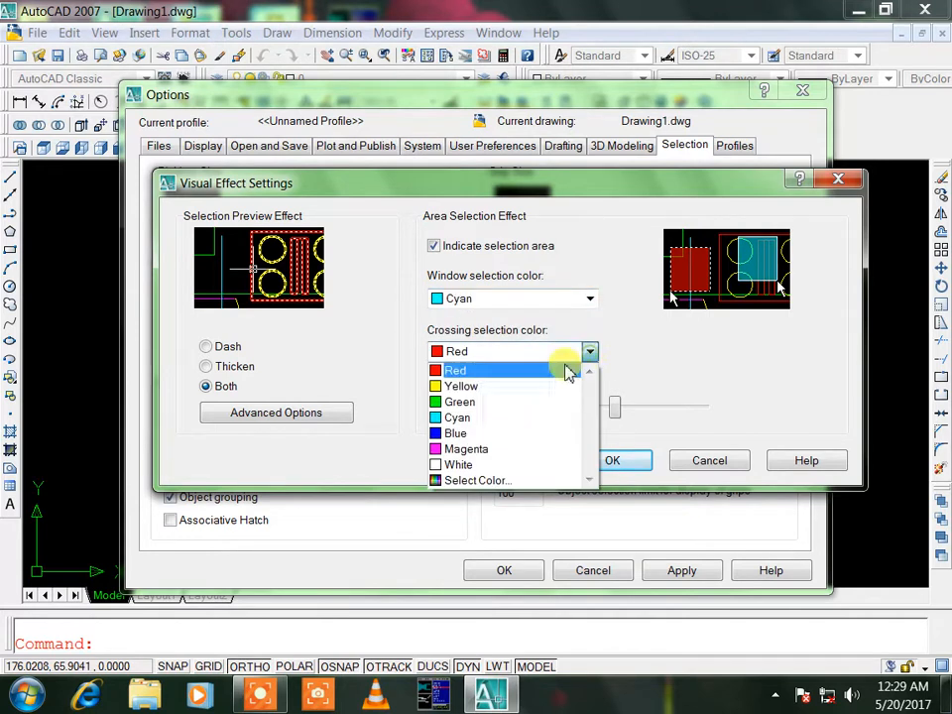
{"action": "left_click", "coordinate": [528, 403]}
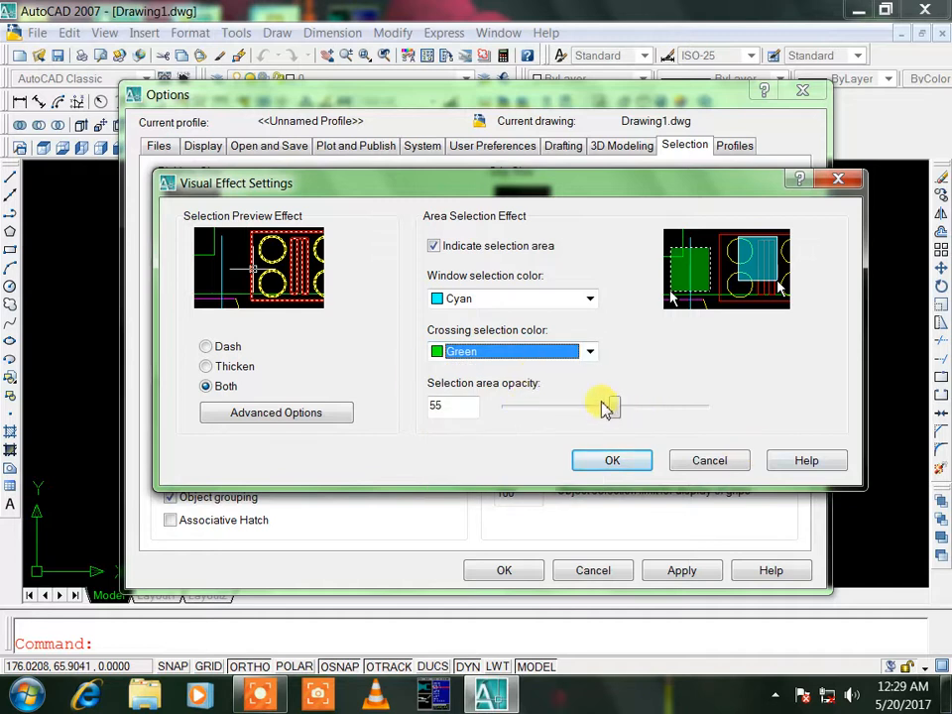
{"action": "left_click", "coordinate": [643, 408]}
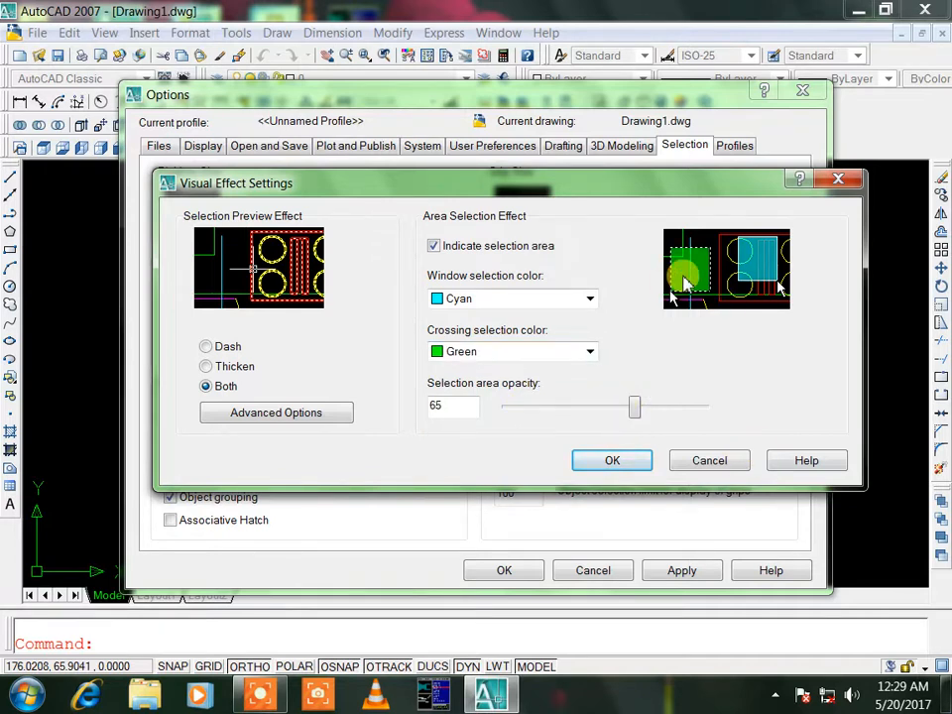
{"action": "left_click", "coordinate": [621, 406]}
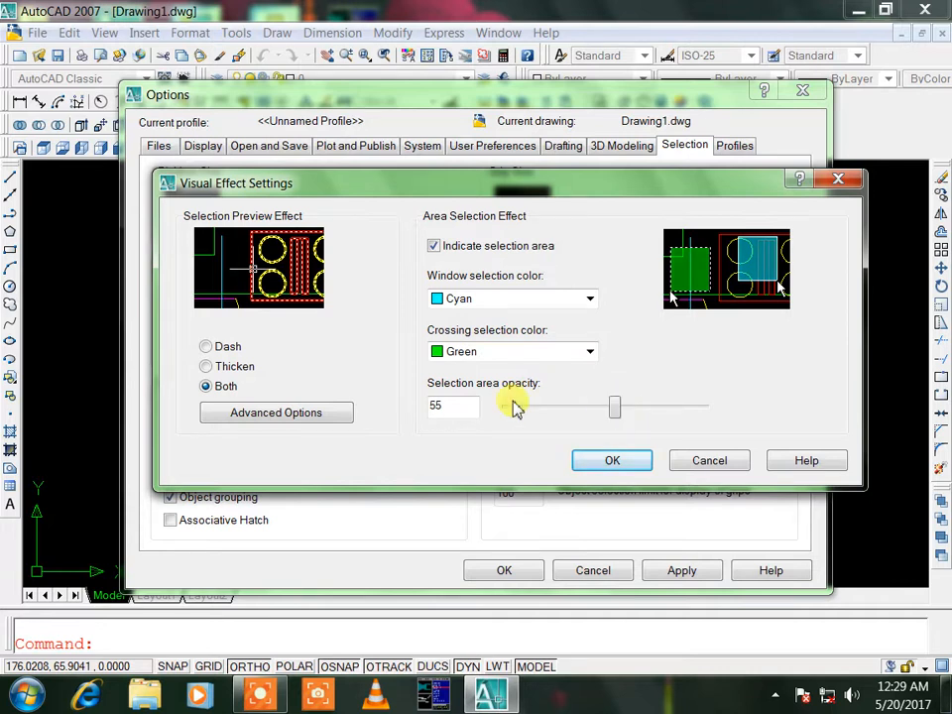
{"action": "left_click", "coordinate": [610, 462]}
{"action": "left_click", "coordinate": [681, 570]}
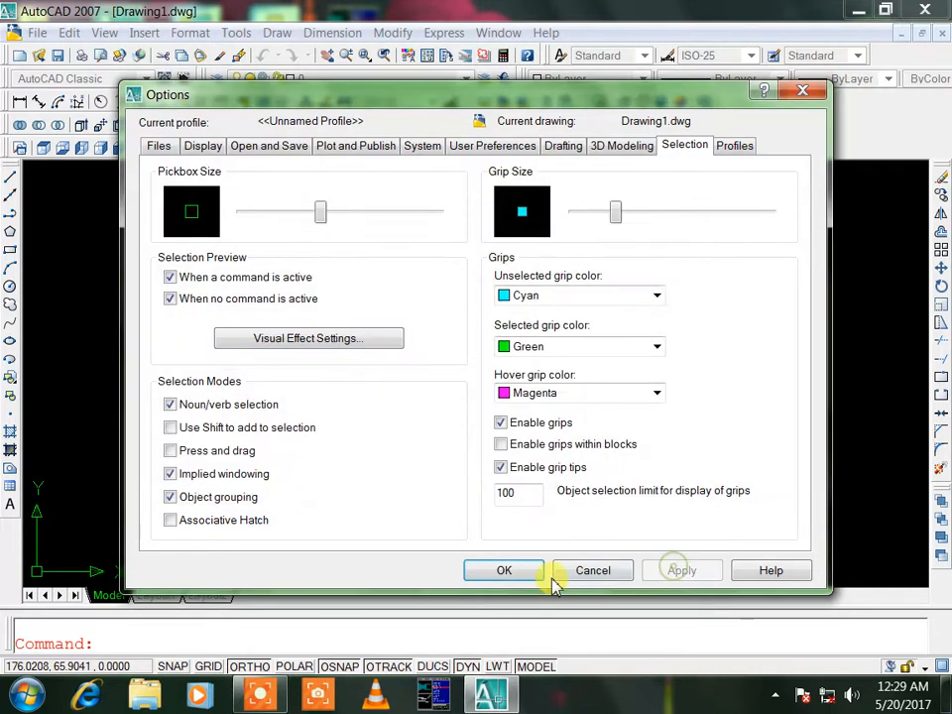
{"action": "left_click", "coordinate": [541, 575]}
{"action": "left_click", "coordinate": [652, 210]}
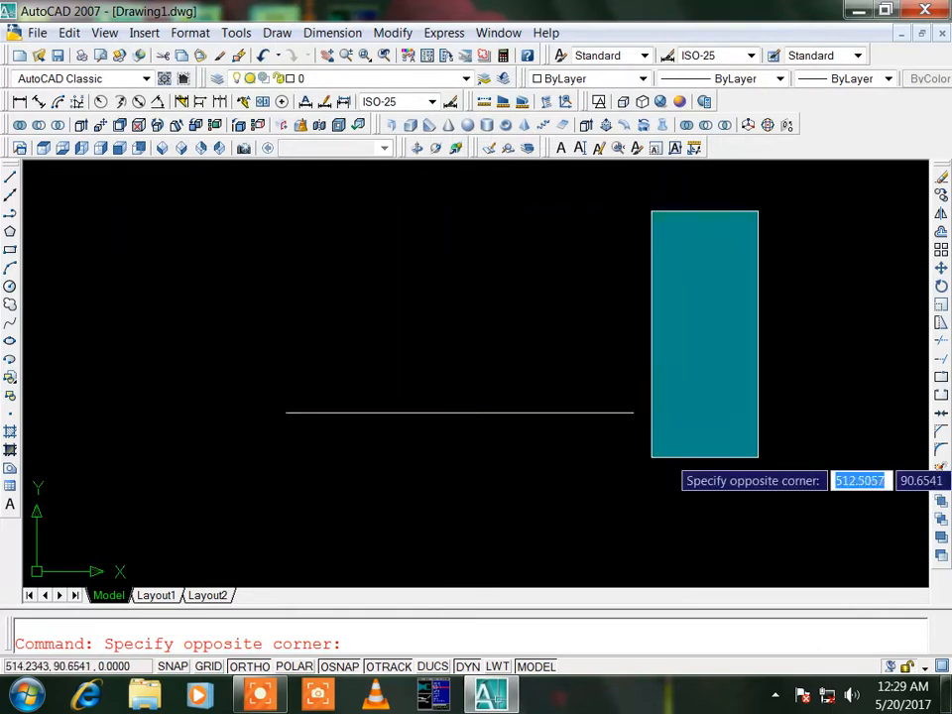
{"action": "left_click", "coordinate": [754, 456]}
{"action": "key", "text": "Return"}
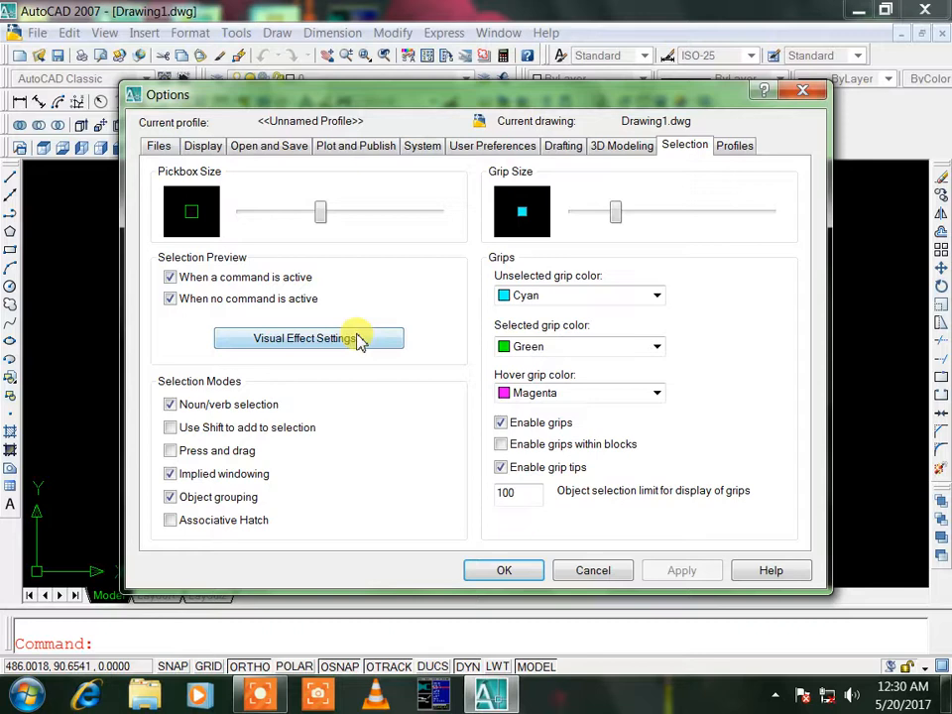
{"action": "left_click", "coordinate": [361, 340]}
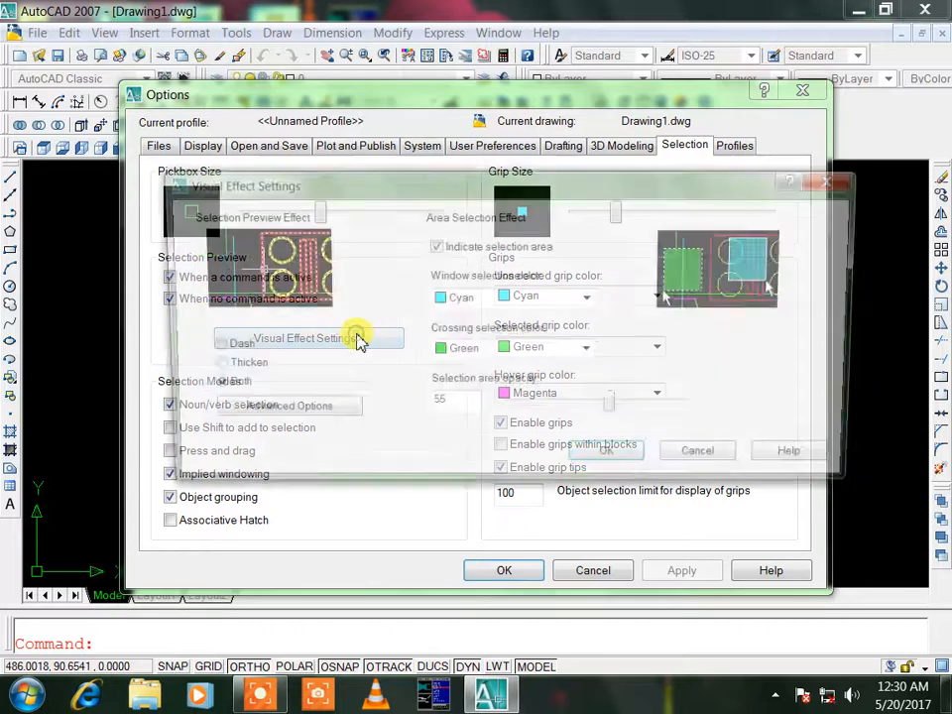
{"action": "left_click", "coordinate": [595, 407]}
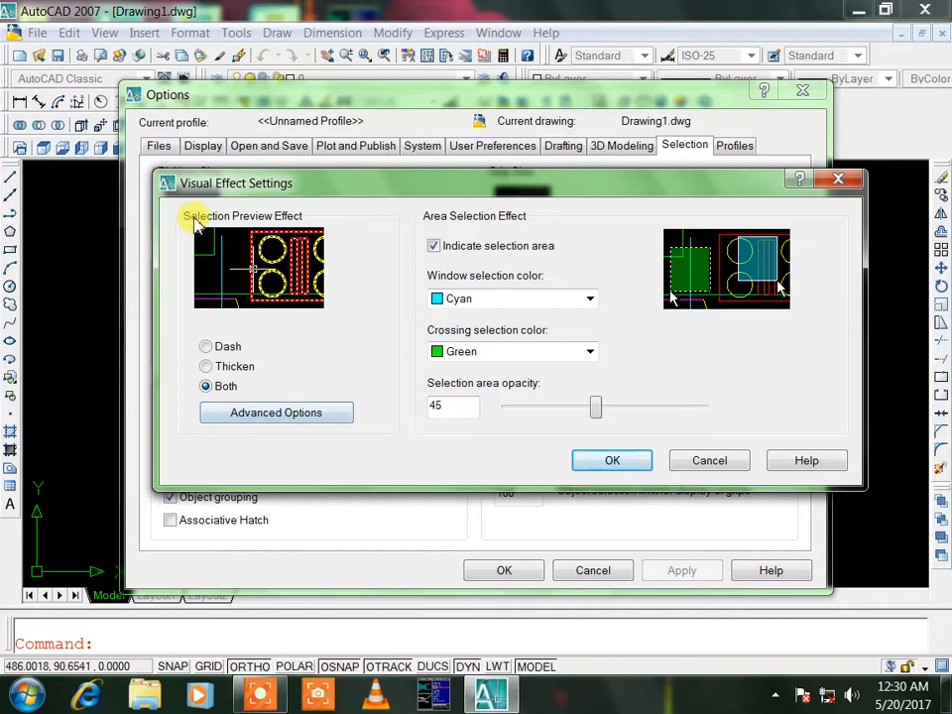
{"action": "left_click", "coordinate": [209, 367]}
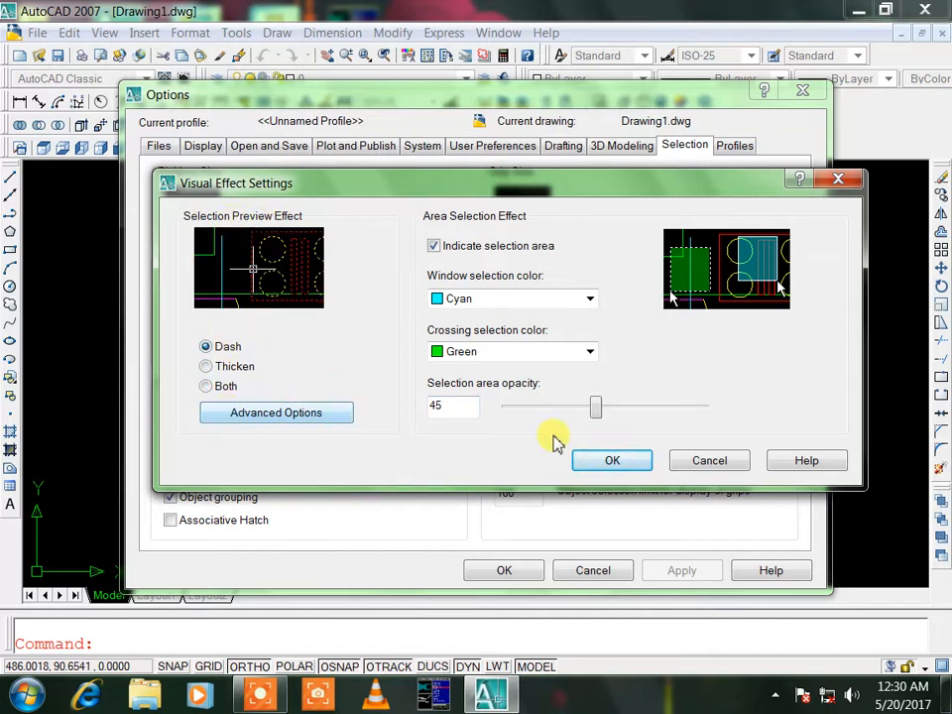
{"action": "left_click", "coordinate": [692, 467]}
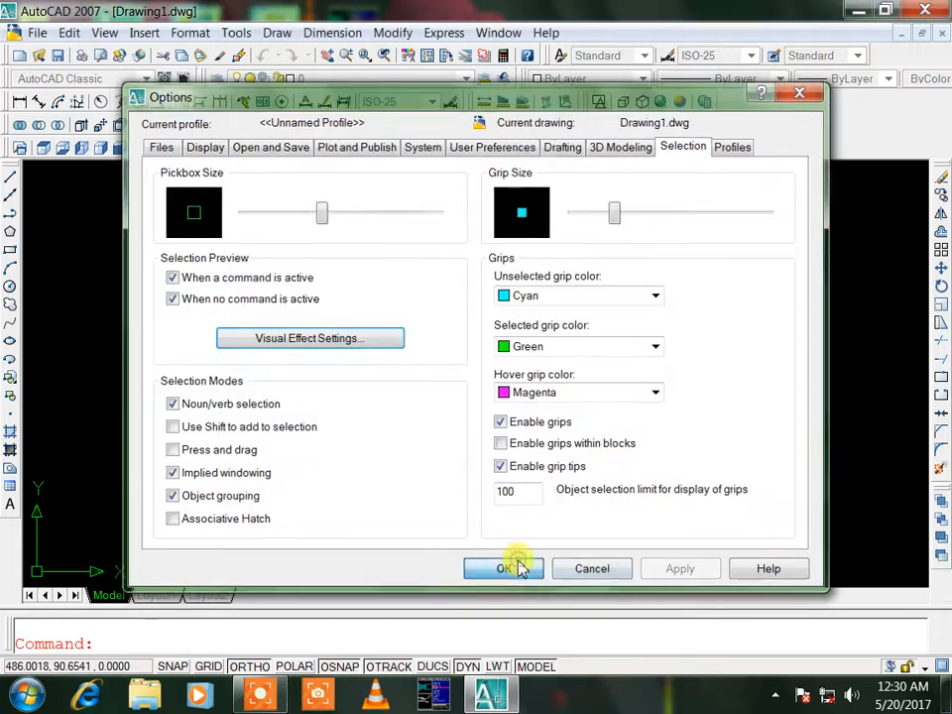
{"action": "left_click", "coordinate": [512, 568]}
{"action": "left_click", "coordinate": [485, 411]}
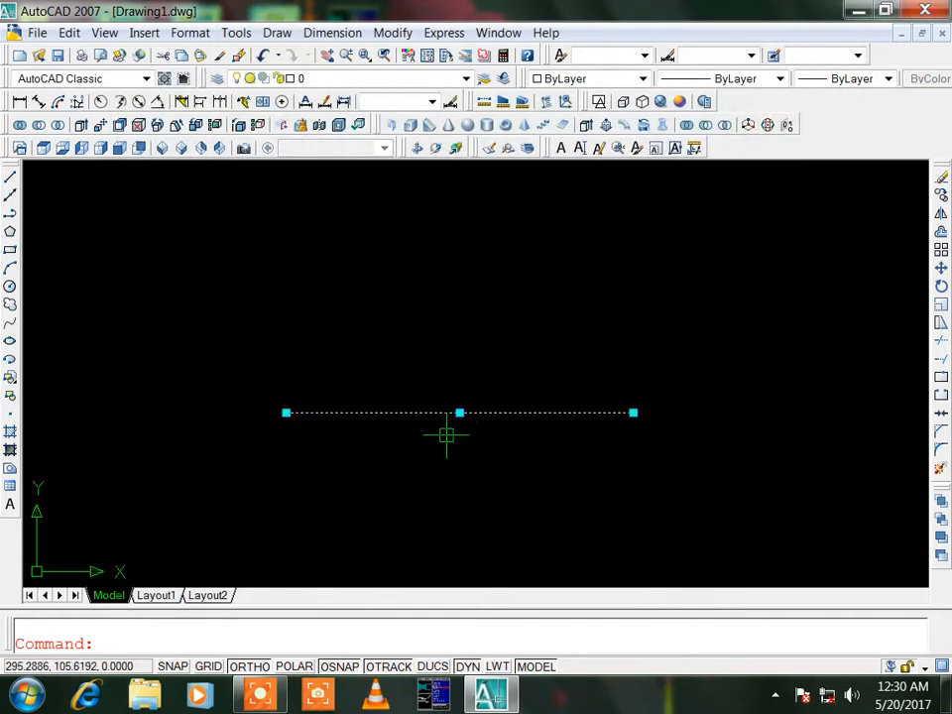
{"action": "key", "text": "Escape"}
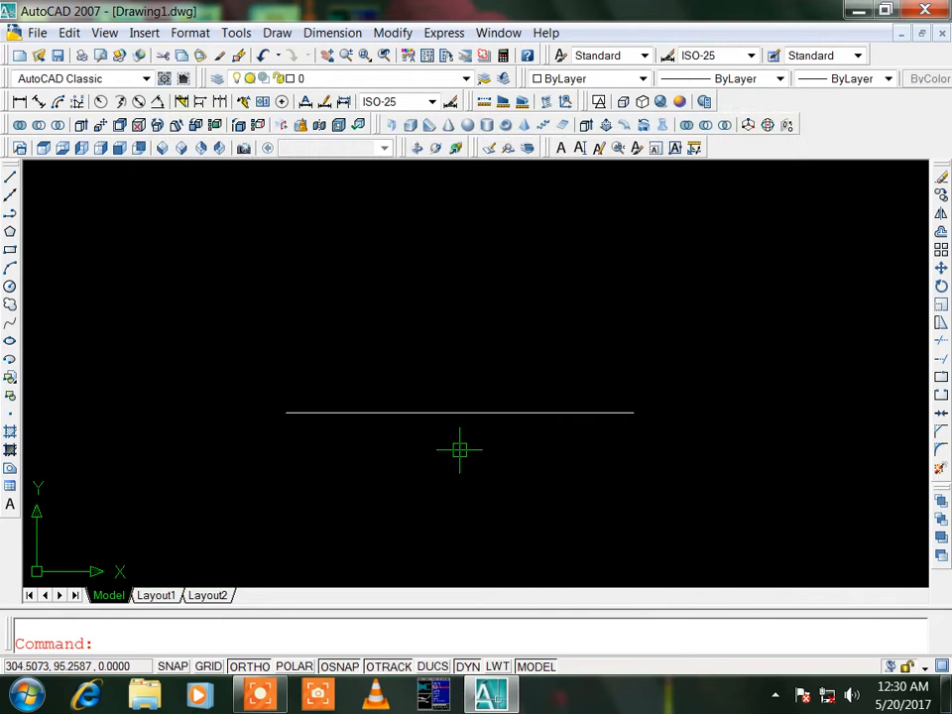
Step: Set the selection preview effect to Dash in the visual effect settings and confirm it
{"action": "key", "text": "Return"}
{"action": "left_click", "coordinate": [257, 335]}
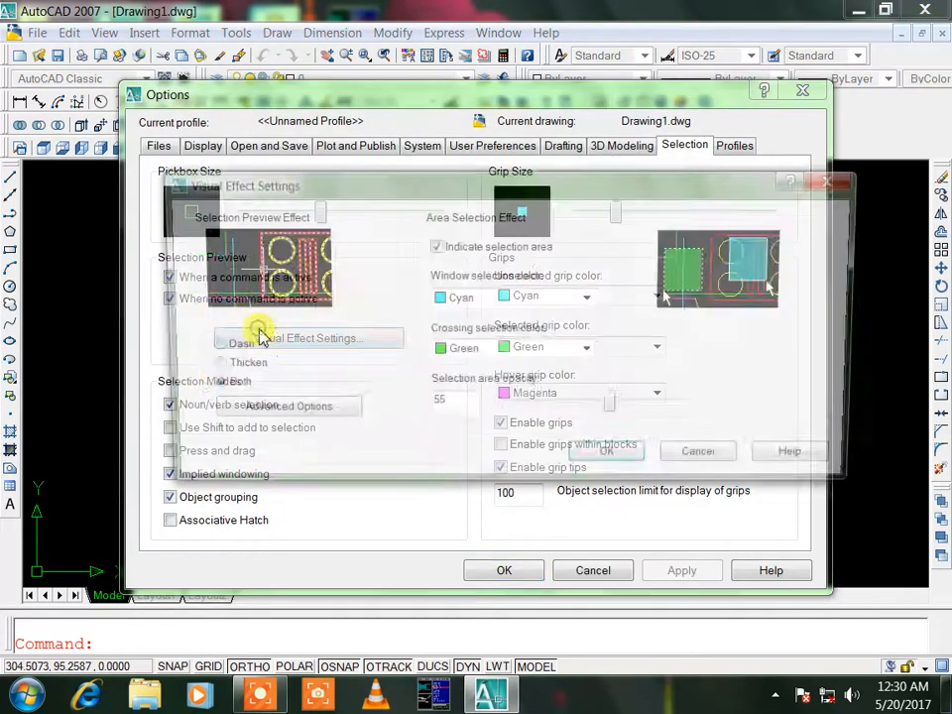
{"action": "left_click", "coordinate": [206, 347]}
{"action": "left_click", "coordinate": [607, 461]}
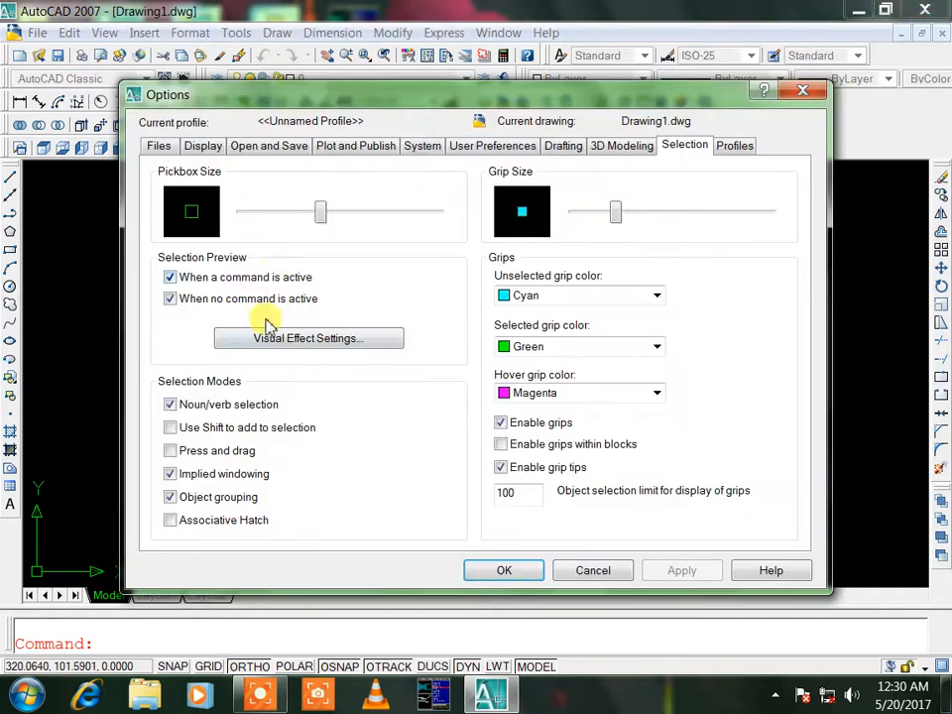
Step: Set the selection preview effect to Thicken in the visual effect settings and confirm the options
{"action": "left_click", "coordinate": [298, 337]}
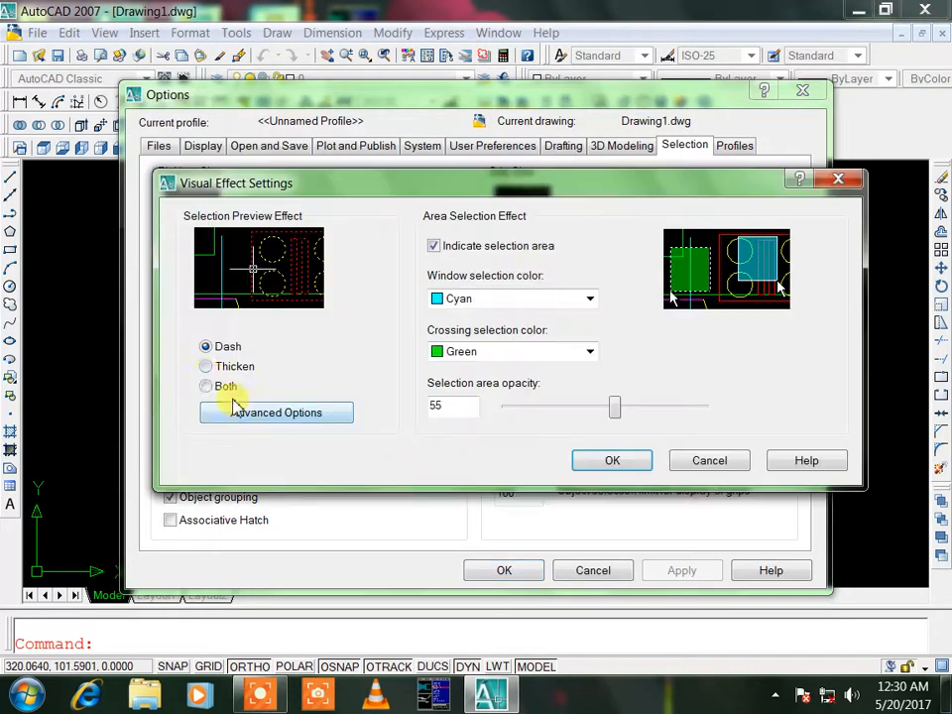
{"action": "left_click", "coordinate": [206, 369]}
{"action": "left_click", "coordinate": [615, 466]}
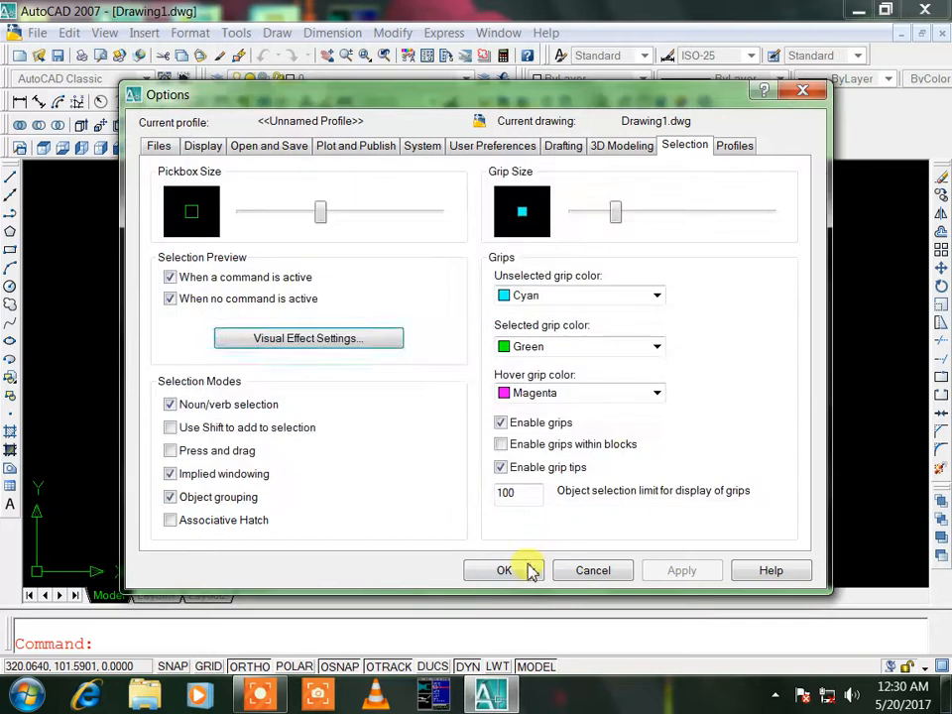
{"action": "left_click", "coordinate": [523, 569]}
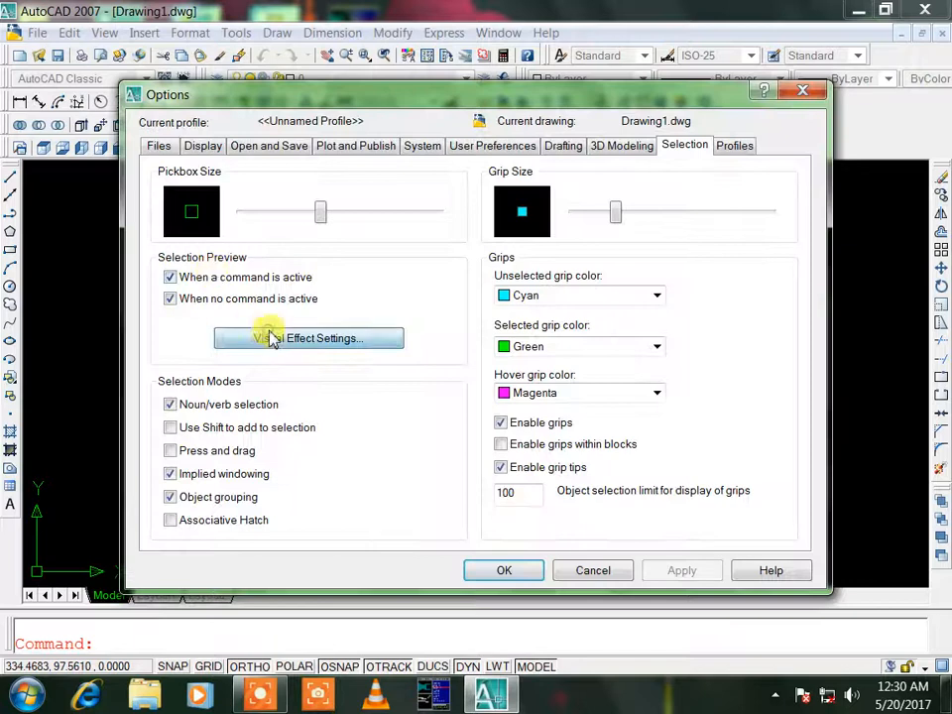
Step: Set the selection preview effect to Both, confirm the options, and check the highlight on the horizontal line
{"action": "left_click", "coordinate": [272, 334]}
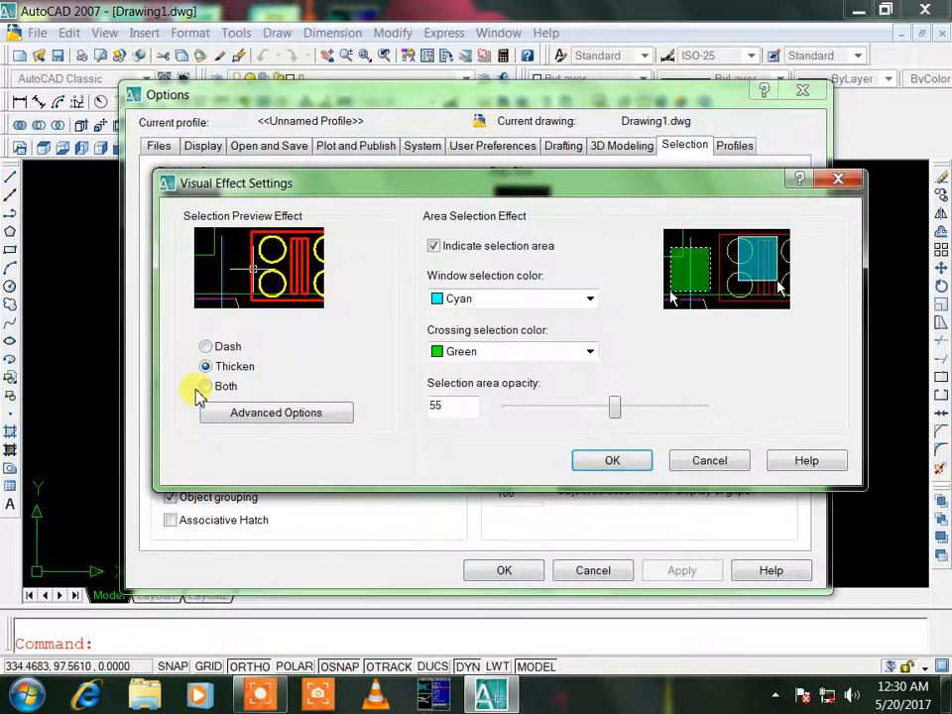
{"action": "left_click", "coordinate": [212, 387]}
{"action": "left_click", "coordinate": [616, 467]}
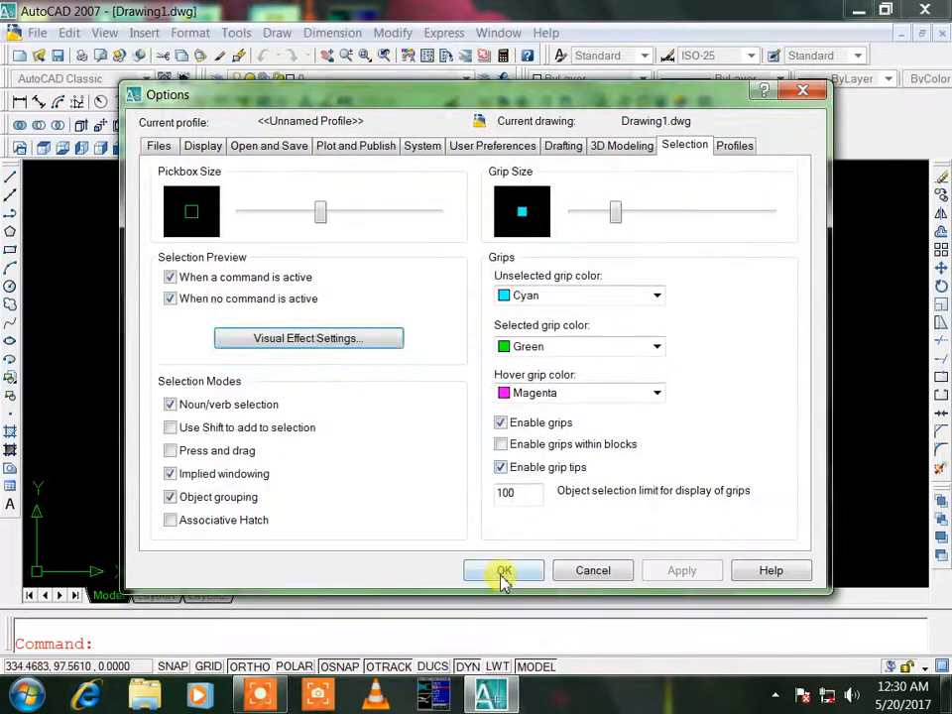
{"action": "left_click", "coordinate": [503, 574]}
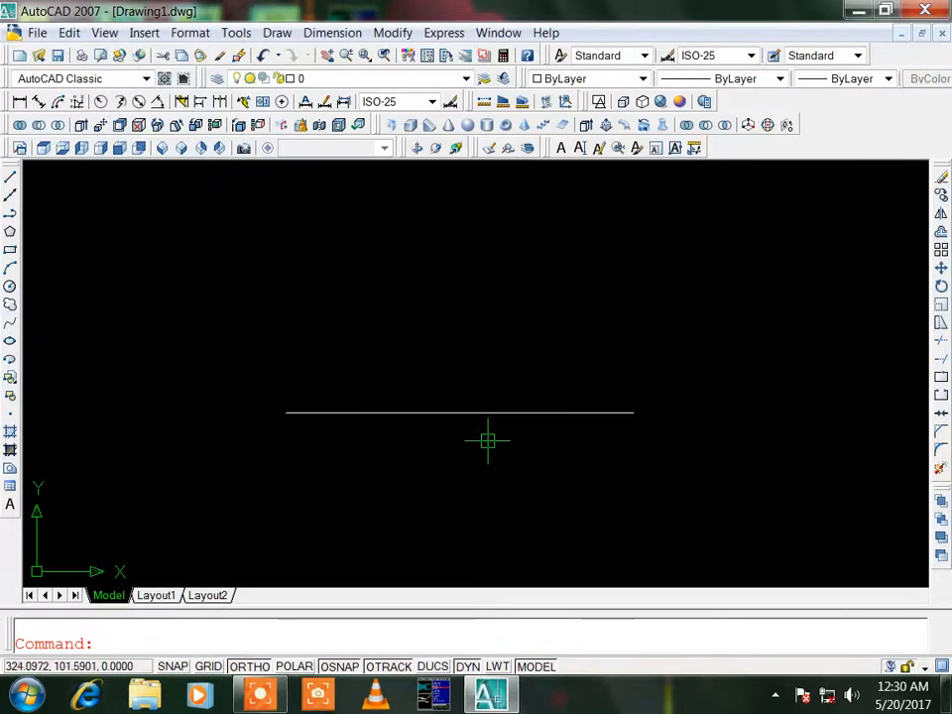
{"action": "scroll", "coordinate": [489, 409], "scroll_direction": "up", "scroll_amount": 5}
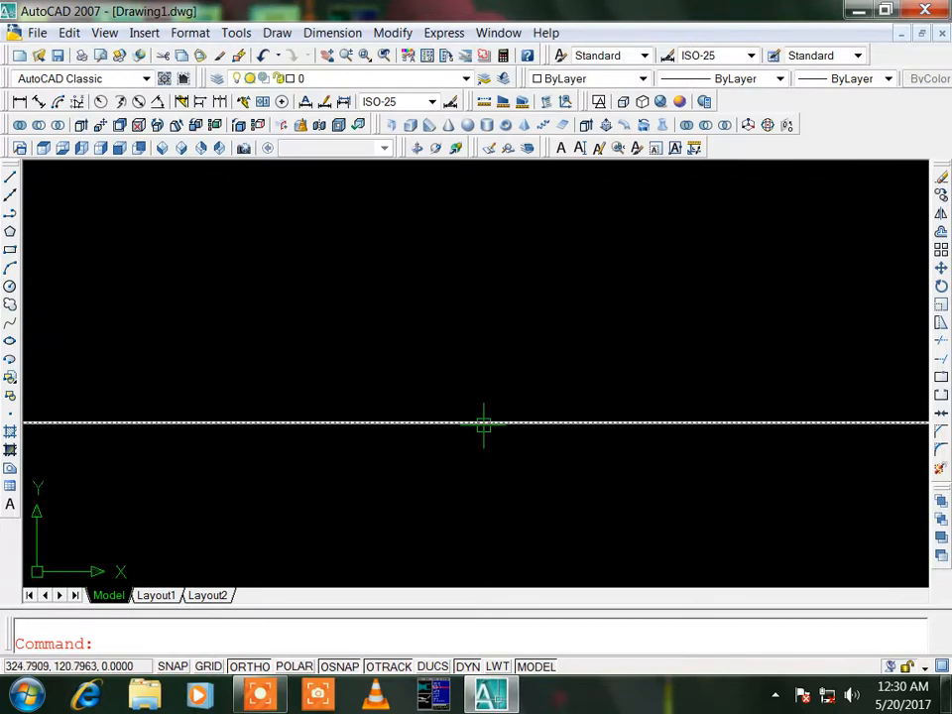
{"action": "scroll", "coordinate": [484, 426], "scroll_direction": "down", "scroll_amount": 4}
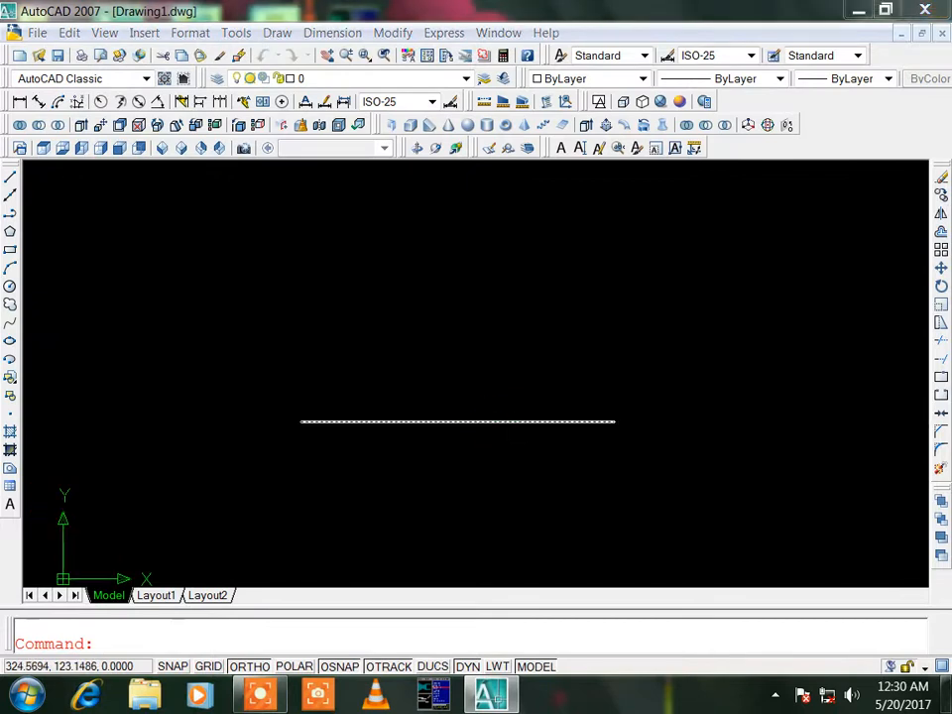
Step: Reduce the aperture size in the drafting options to about a quarter of its slider range and apply it
{"action": "type", "text": "op"}
{"action": "key", "text": "Return"}
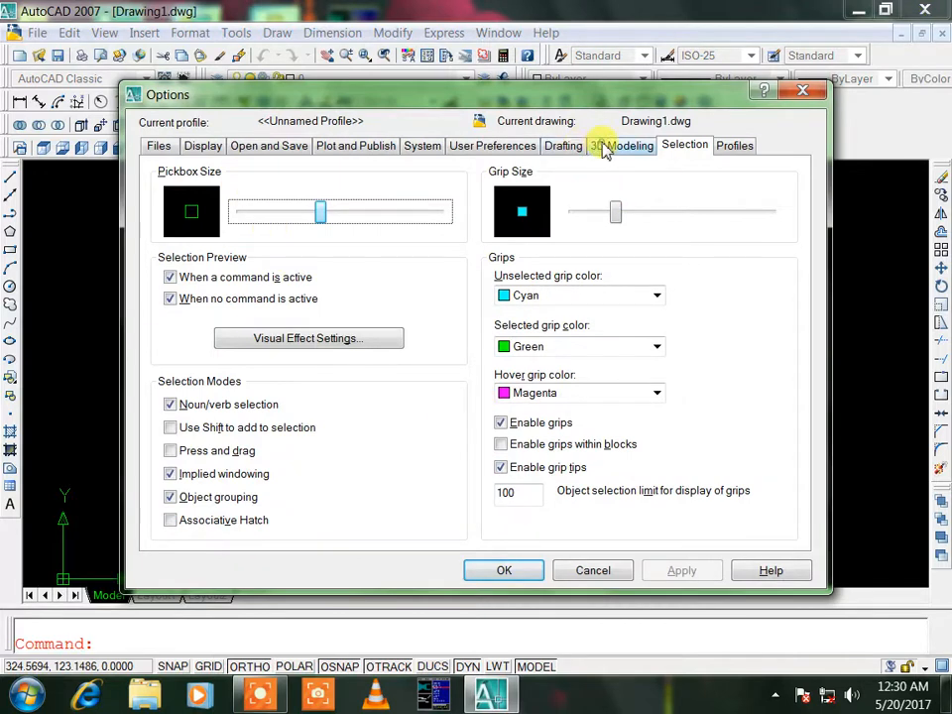
{"action": "left_click", "coordinate": [563, 146]}
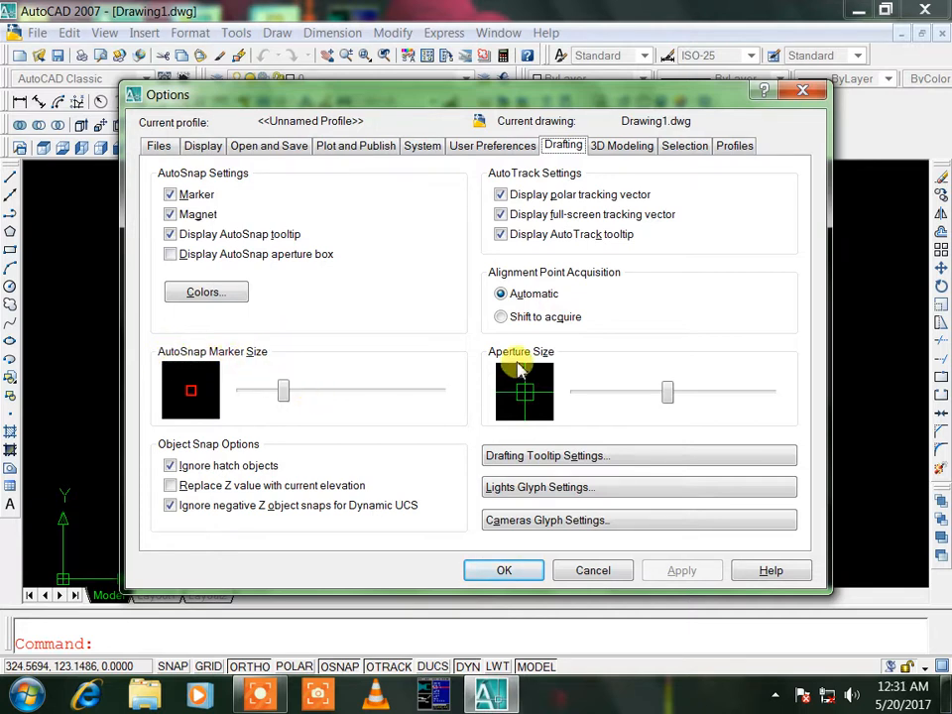
{"action": "left_click", "coordinate": [653, 394]}
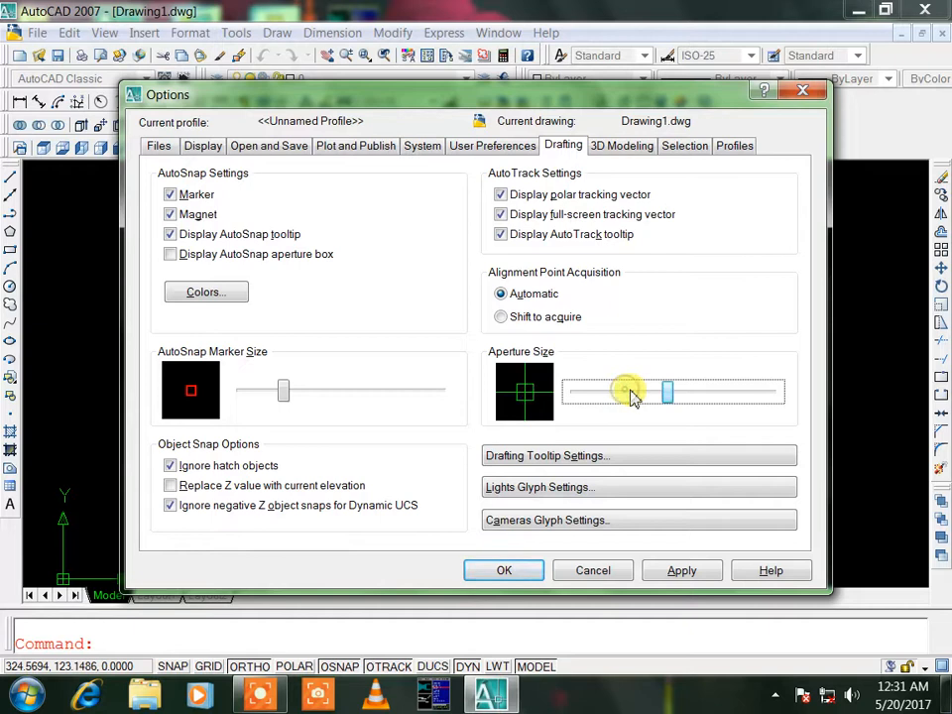
{"action": "left_click", "coordinate": [687, 393]}
{"action": "left_click", "coordinate": [681, 390]}
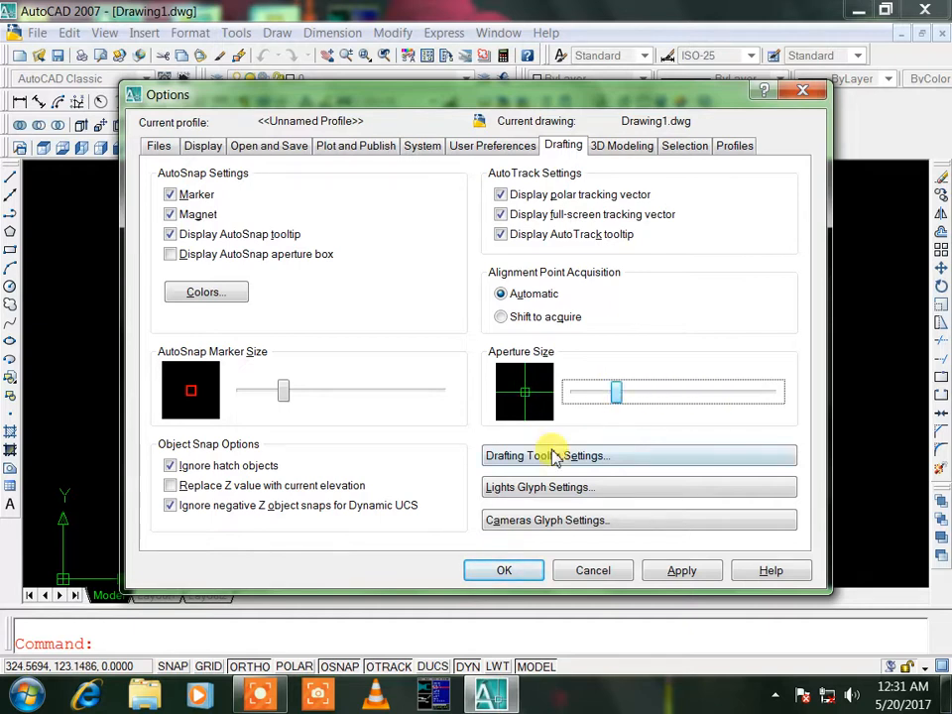
{"action": "left_click", "coordinate": [682, 571]}
{"action": "left_click", "coordinate": [509, 570]}
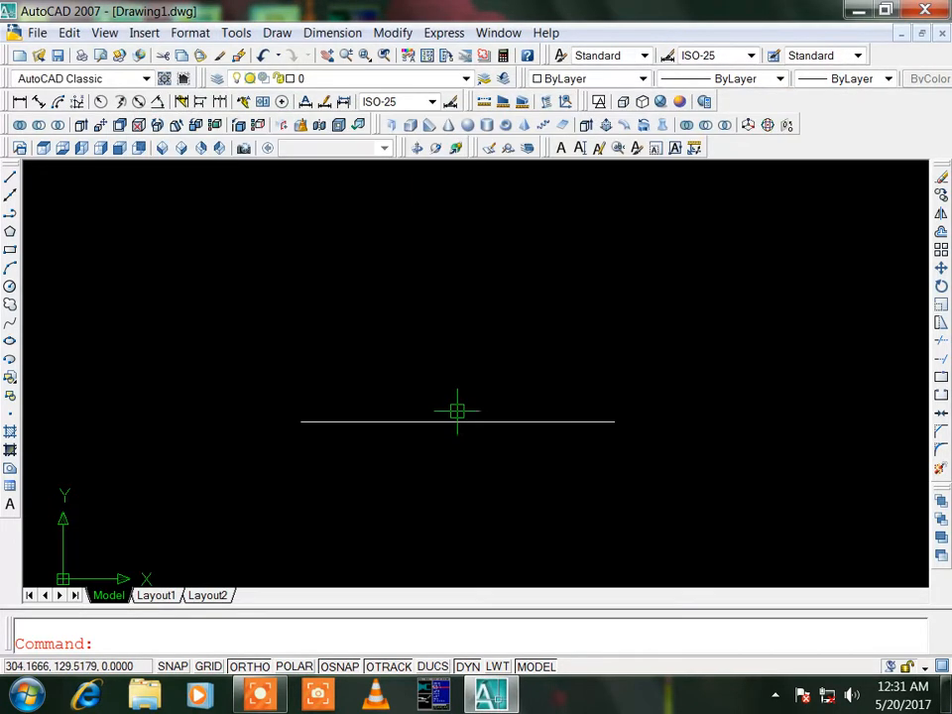
Step: Start the Line command to check the snap marker at the existing line's left endpoint, and cancel without drawing
{"action": "type", "text": "l"}
{"action": "key", "text": "Return"}
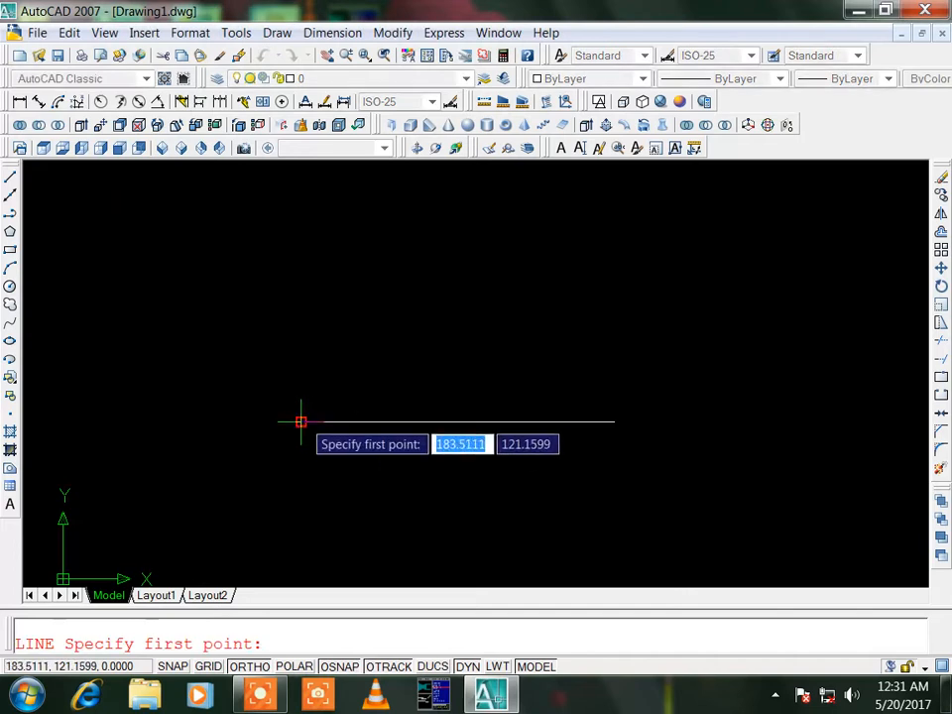
{"action": "key", "text": "Escape"}
{"action": "key", "text": "Return"}
{"action": "key", "text": "Escape"}
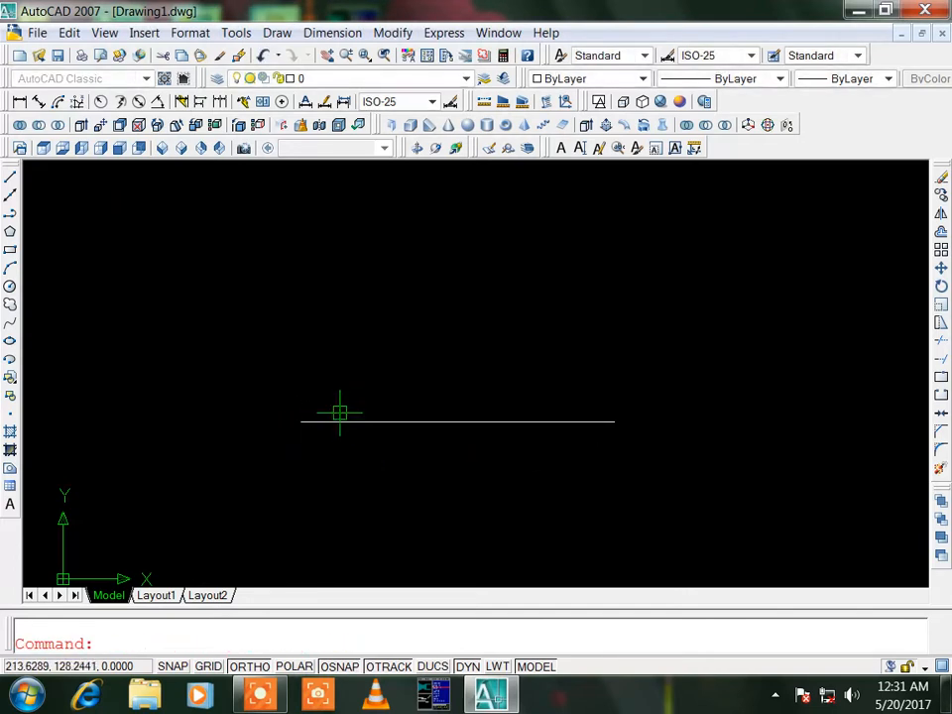
{"action": "left_click", "coordinate": [484, 695]}
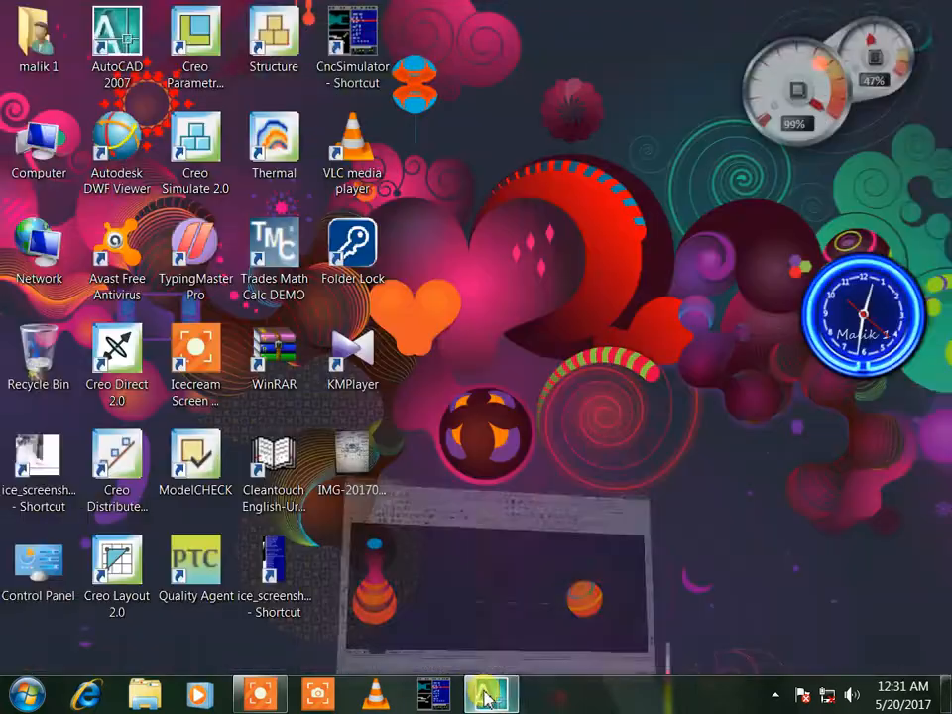
{"action": "left_click", "coordinate": [486, 695]}
{"action": "key", "text": "Return"}
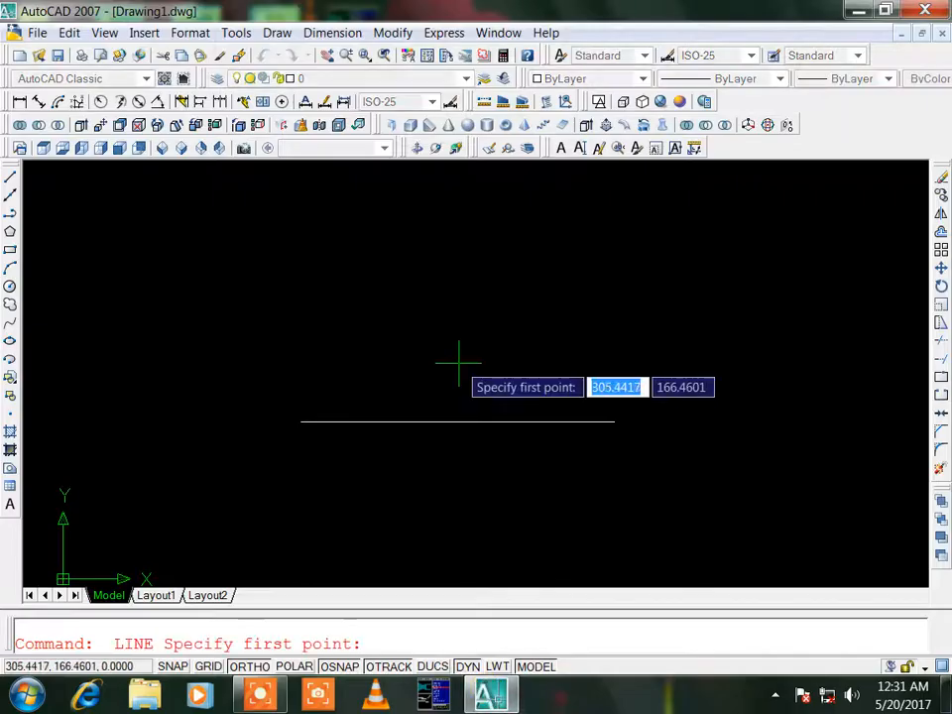
{"action": "key", "text": "Escape"}
Step: Try larger AutoSnap marker sizes, return to about a quarter of the slider range, and apply the maximum aperture size
{"action": "type", "text": "op"}
{"action": "key", "text": "Return"}
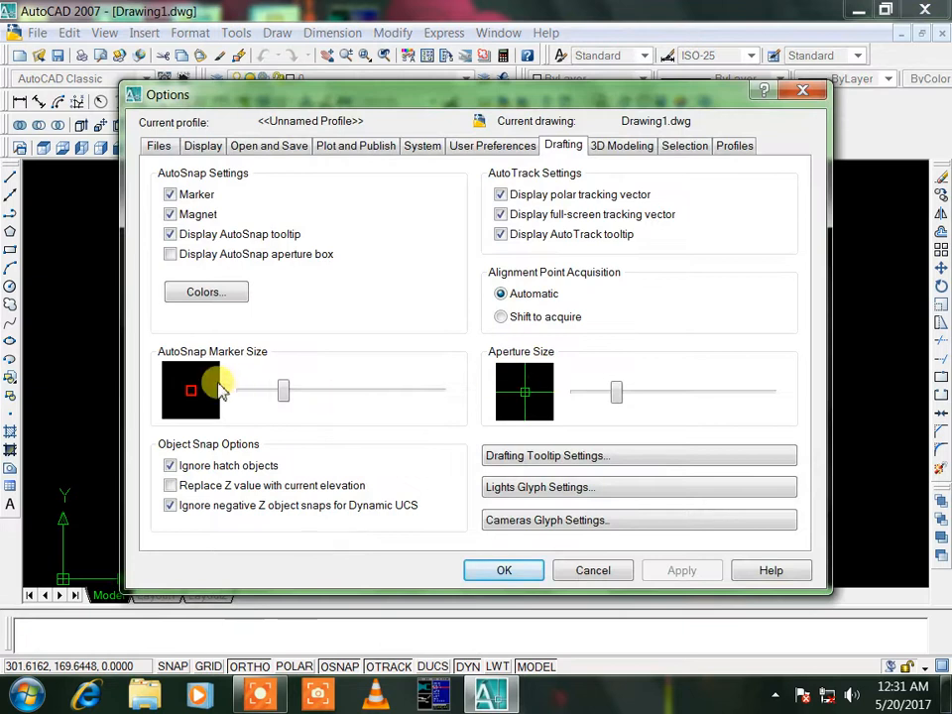
{"action": "left_click", "coordinate": [295, 388]}
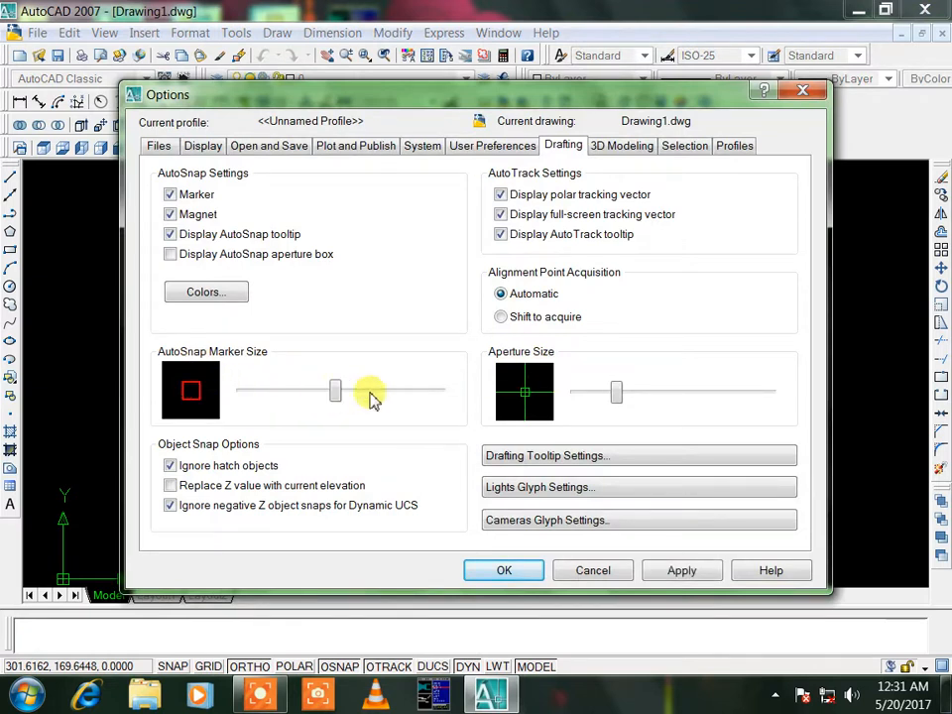
{"action": "left_click", "coordinate": [370, 390]}
{"action": "left_click", "coordinate": [414, 389]}
{"action": "left_click", "coordinate": [377, 389]}
{"action": "left_click", "coordinate": [343, 392]}
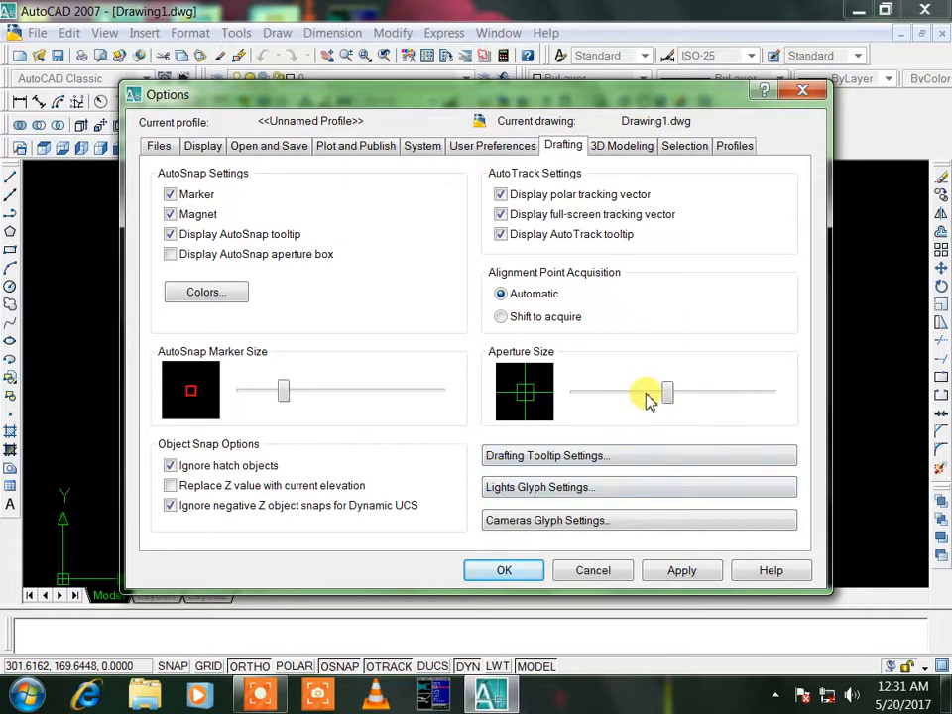
{"action": "left_click_drag", "start_coordinate": [668, 393], "coordinate": [783, 397]}
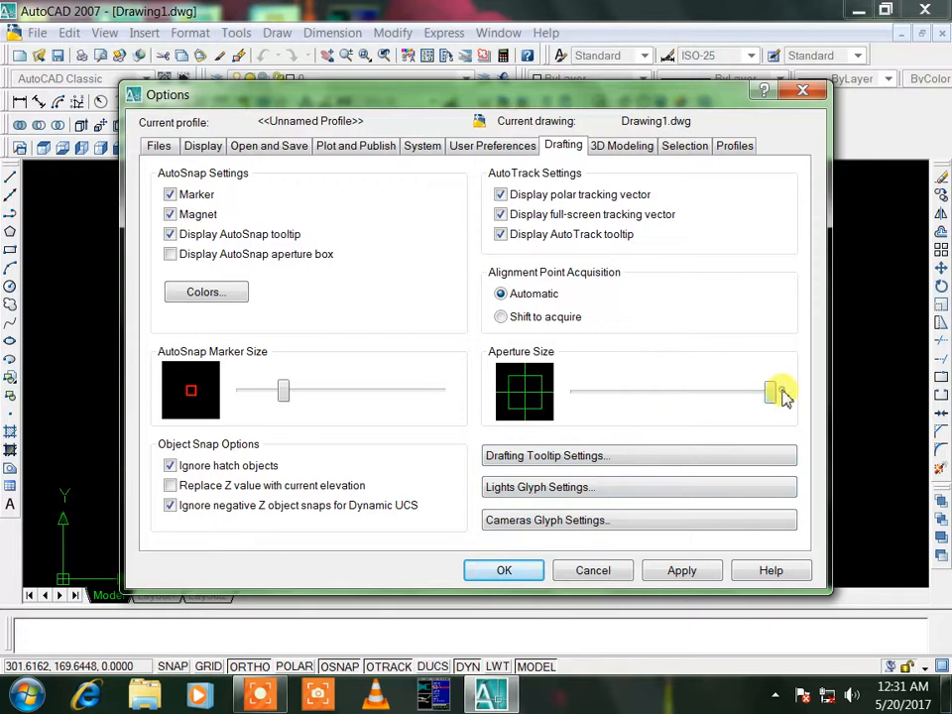
{"action": "left_click", "coordinate": [681, 570]}
{"action": "left_click", "coordinate": [506, 570]}
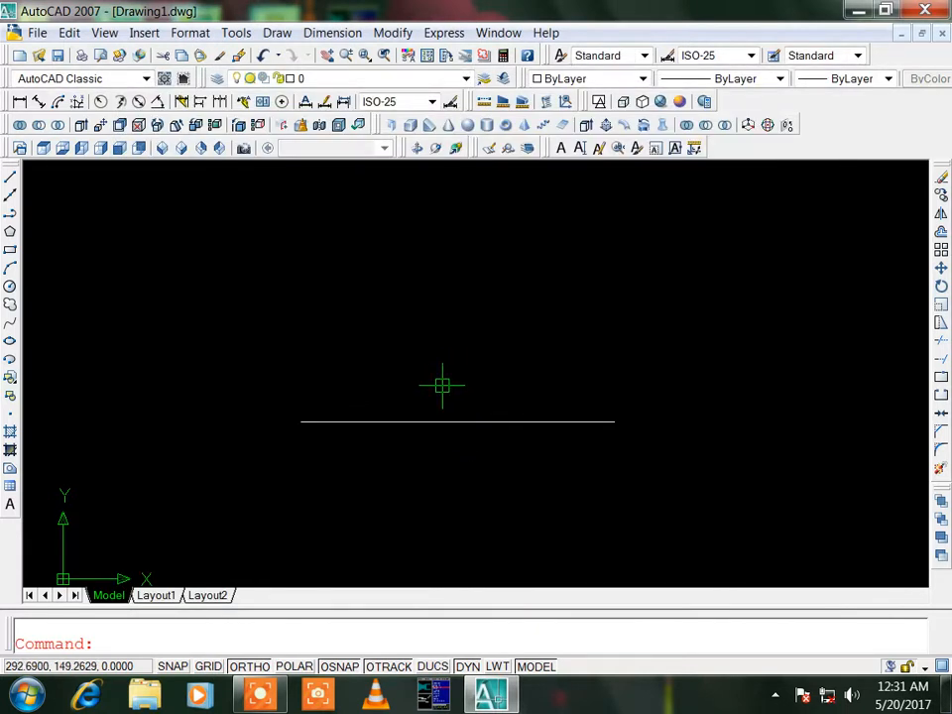
Step: Test the enlarged aperture by starting a line at the existing line's left endpoint, and cancel it
{"action": "type", "text": "l"}
{"action": "key", "text": "Return"}
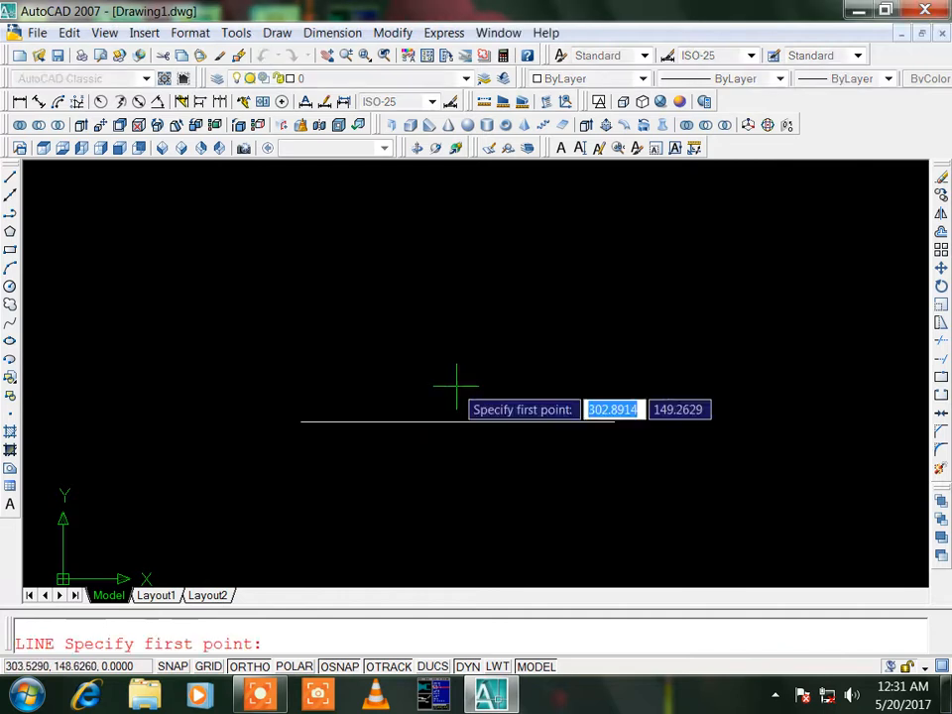
{"action": "left_click", "coordinate": [301, 422]}
{"action": "key", "text": "Escape"}
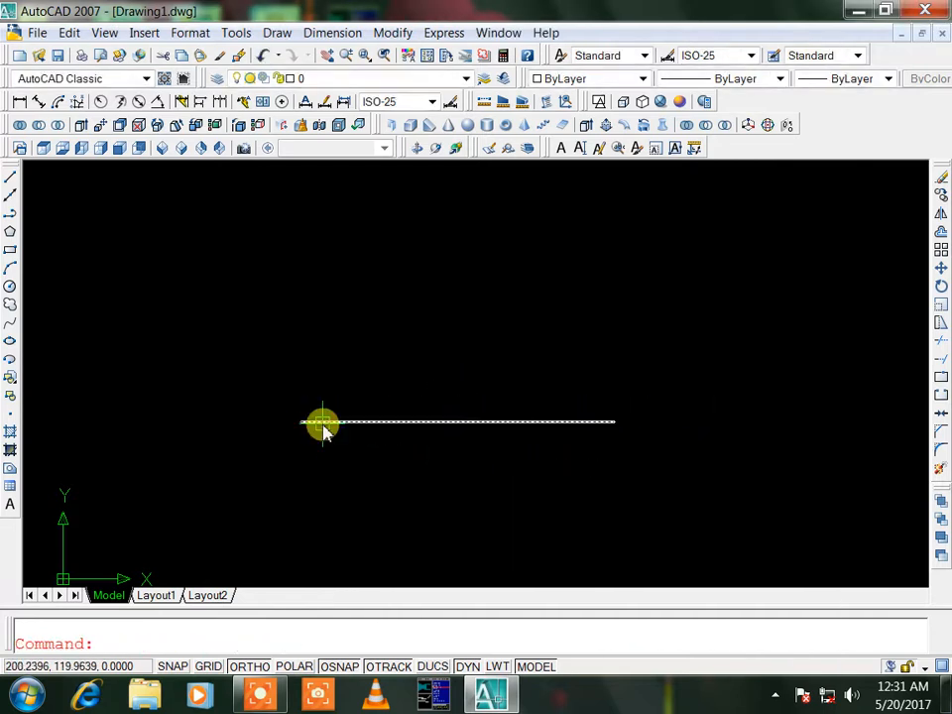
Step: Set the AutoSnap marker size to its maximum in the drafting options and apply it
{"action": "type", "text": "op"}
{"action": "key", "text": "Return"}
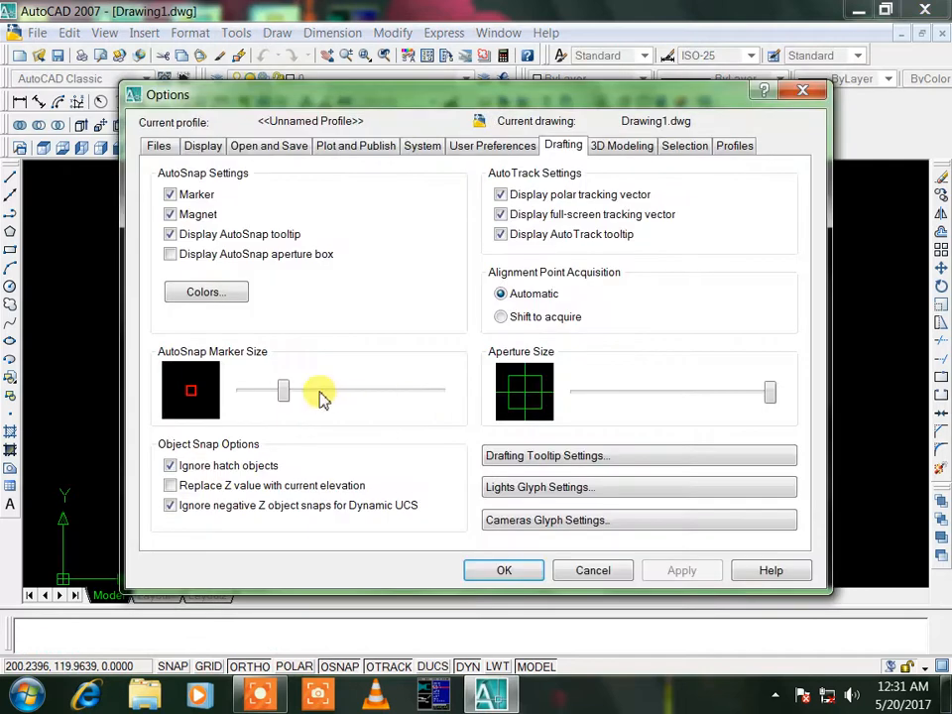
{"action": "left_click_drag", "start_coordinate": [318, 396], "coordinate": [425, 397]}
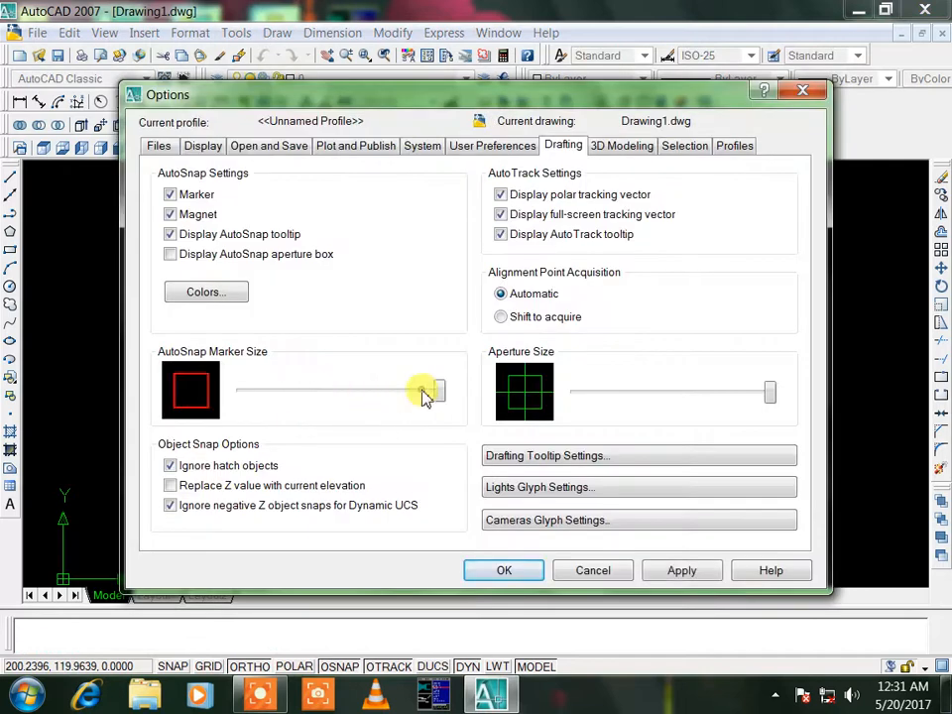
{"action": "left_click", "coordinate": [667, 570]}
{"action": "left_click", "coordinate": [503, 571]}
Step: Check the enlarged AutoSnap marker at the line's right endpoint with the Line command, and cancel the command
{"action": "type", "text": "l"}
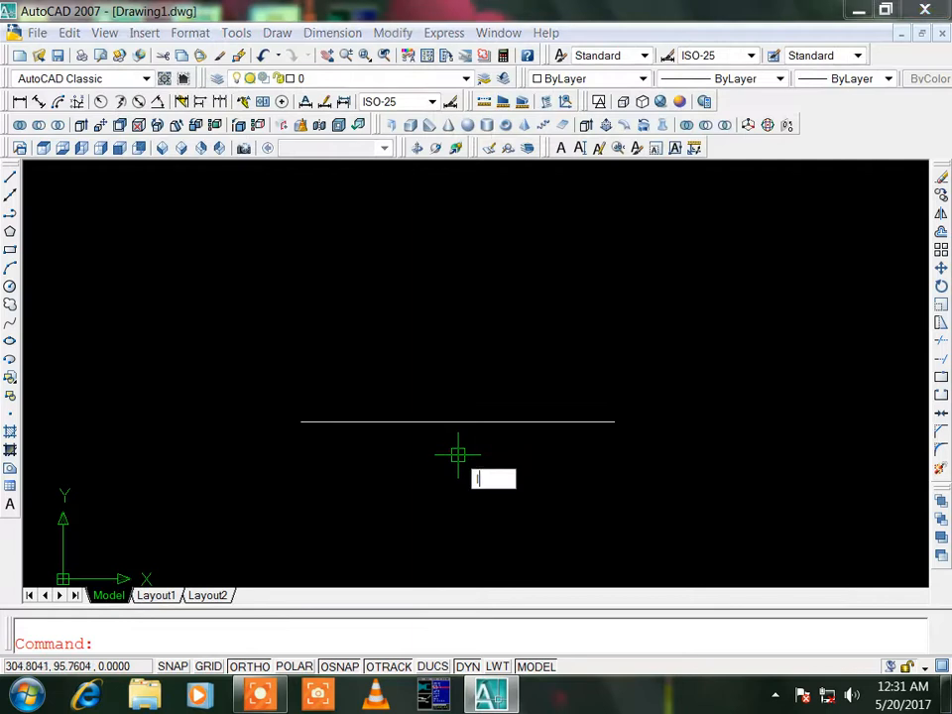
{"action": "key", "text": "Return"}
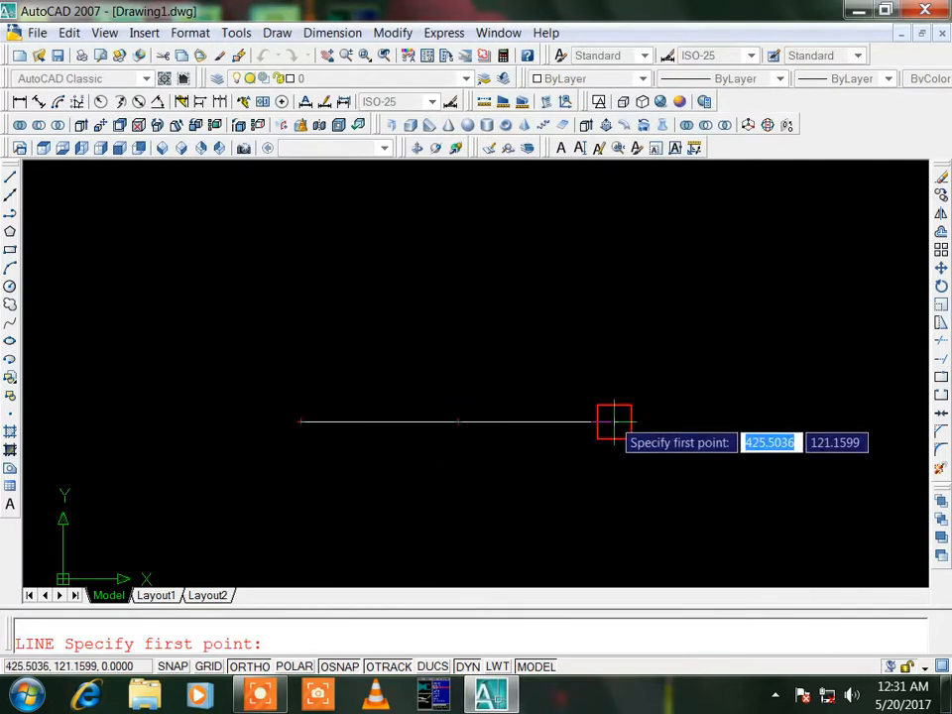
{"action": "key", "text": "Escape"}
Step: Reduce the AutoSnap marker size in the drafting options to about a quarter of its slider range
{"action": "type", "text": "op"}
{"action": "key", "text": "Return"}
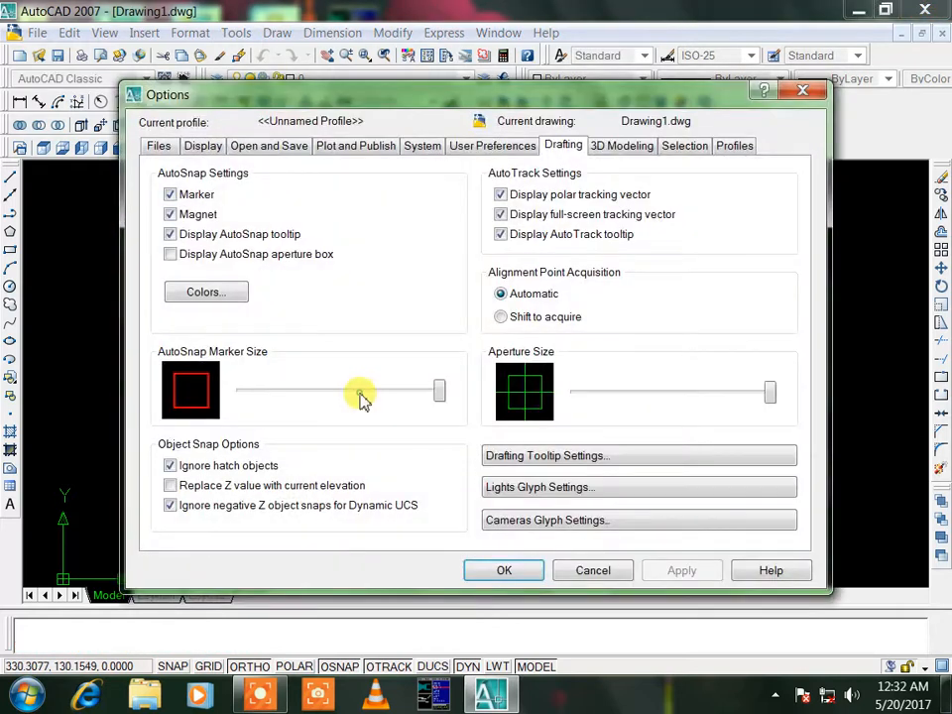
{"action": "left_click", "coordinate": [349, 398]}
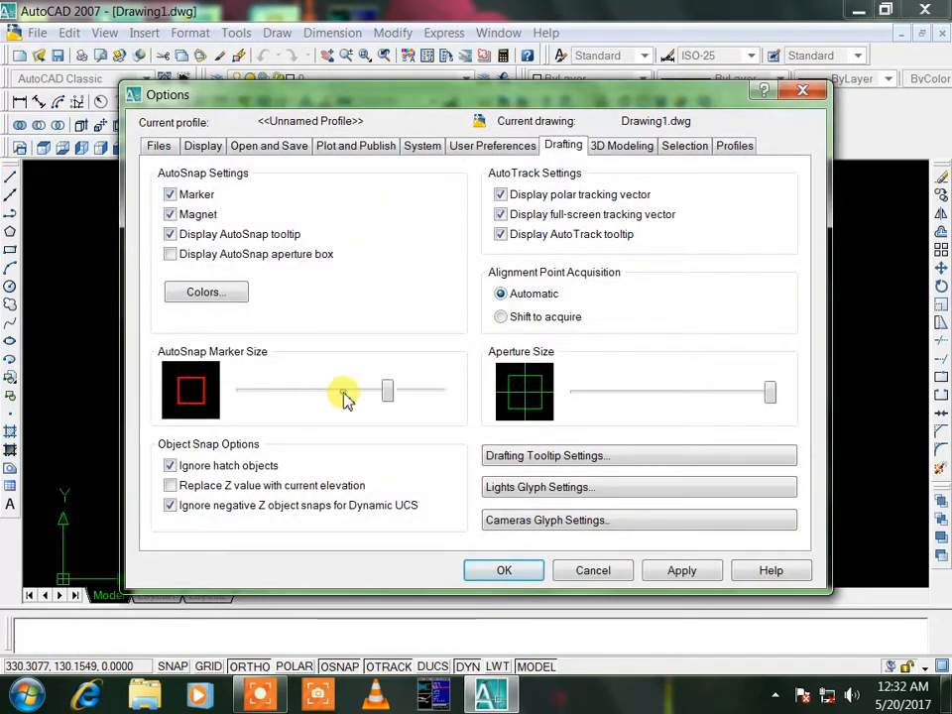
{"action": "left_click", "coordinate": [329, 396]}
{"action": "left_click", "coordinate": [327, 397]}
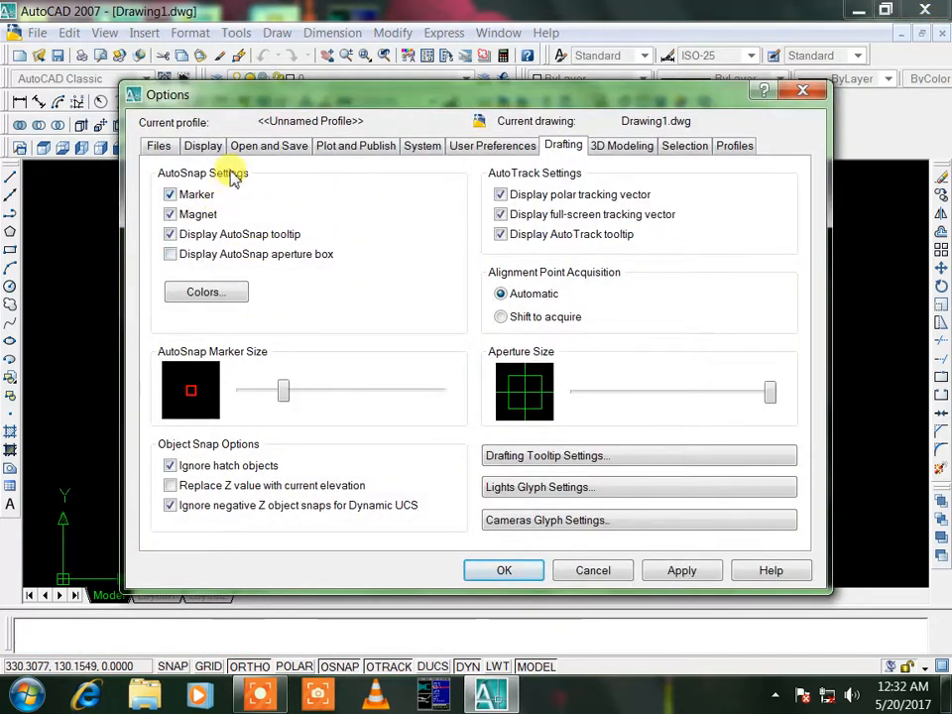
Step: Set the uniform background color of 2D model space to white in the display options and apply it
{"action": "left_click", "coordinate": [205, 148]}
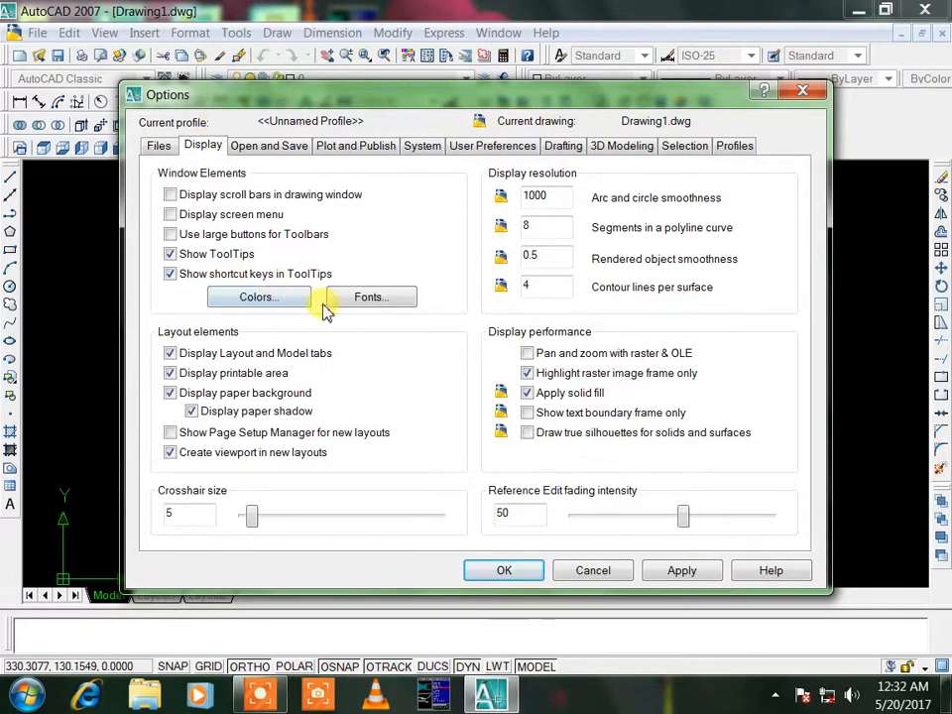
{"action": "left_click", "coordinate": [256, 301]}
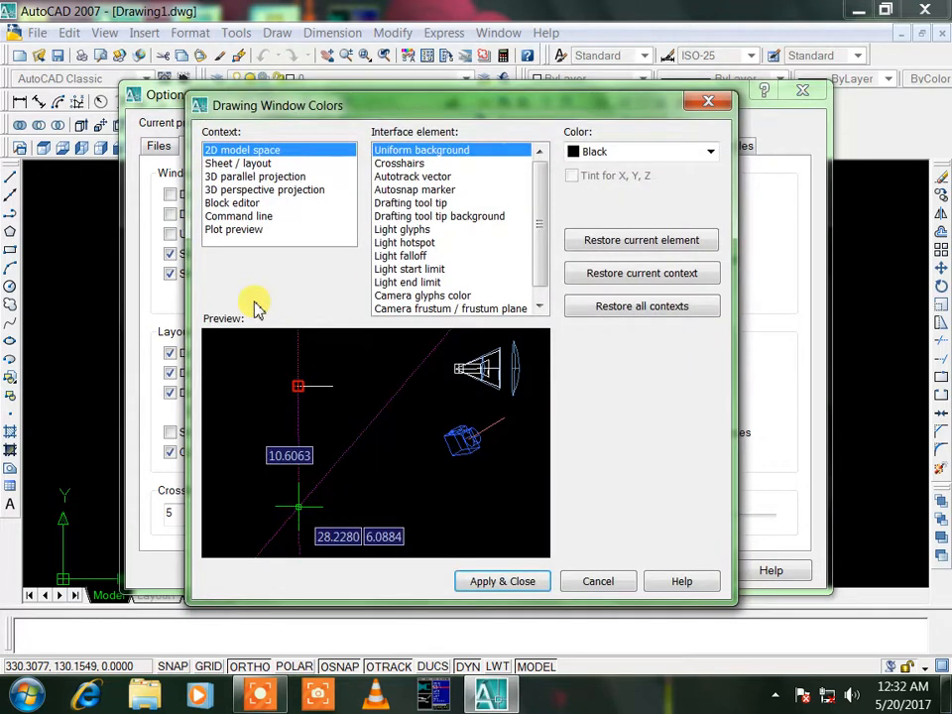
{"action": "left_click", "coordinate": [249, 164]}
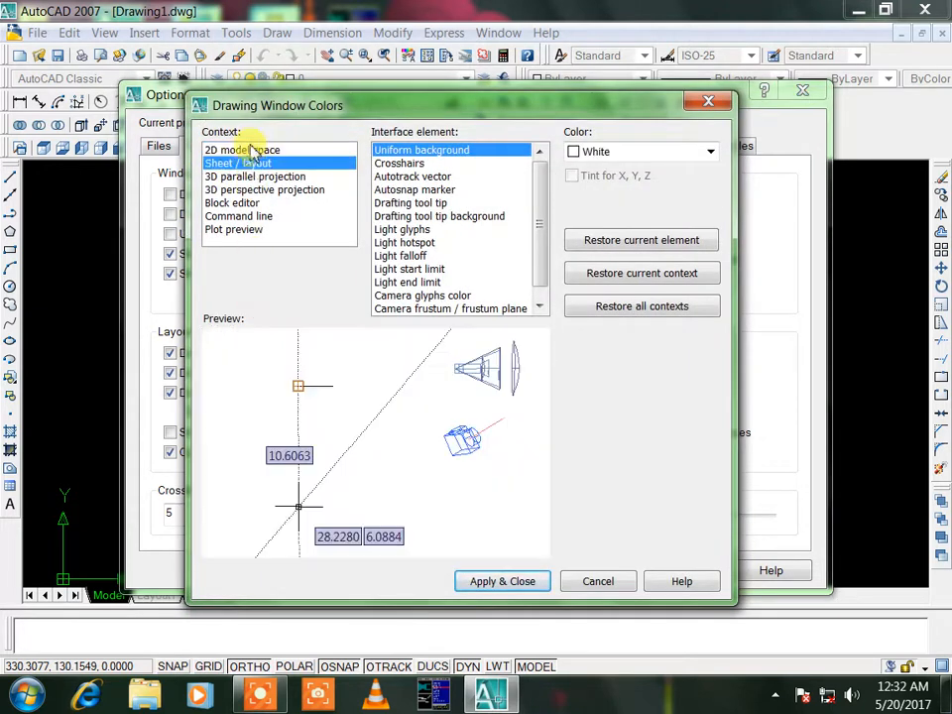
{"action": "left_click", "coordinate": [253, 150]}
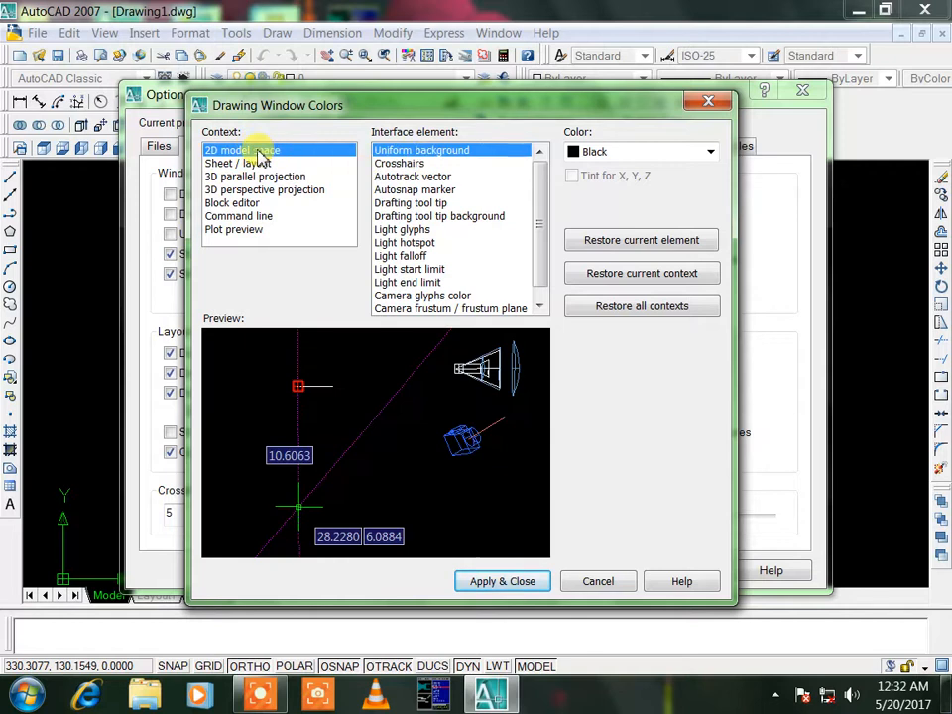
{"action": "left_click", "coordinate": [712, 152]}
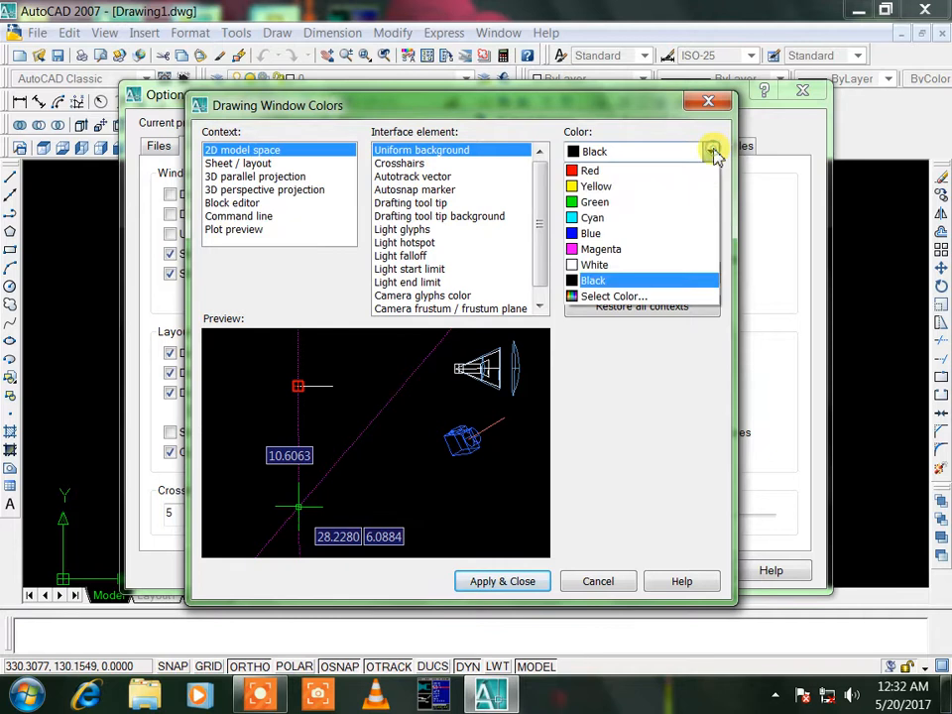
{"action": "left_click", "coordinate": [675, 266]}
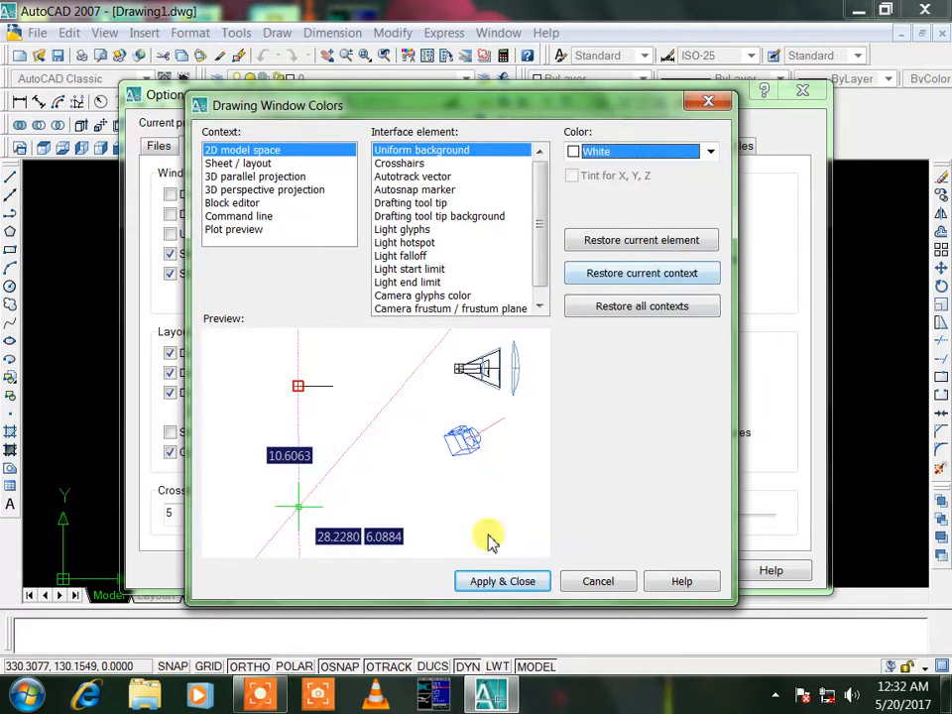
{"action": "left_click", "coordinate": [506, 582]}
{"action": "left_click", "coordinate": [521, 570]}
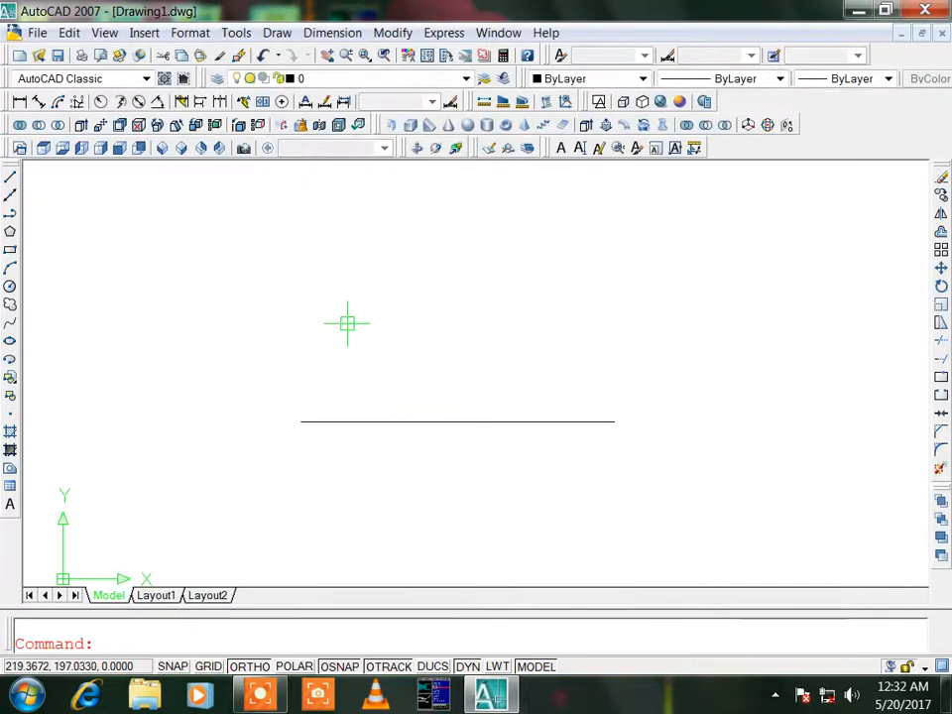
Step: Reopen the drawing window colors, set the 2D model space uniform background to blue, and apply it
{"action": "key", "text": "Return"}
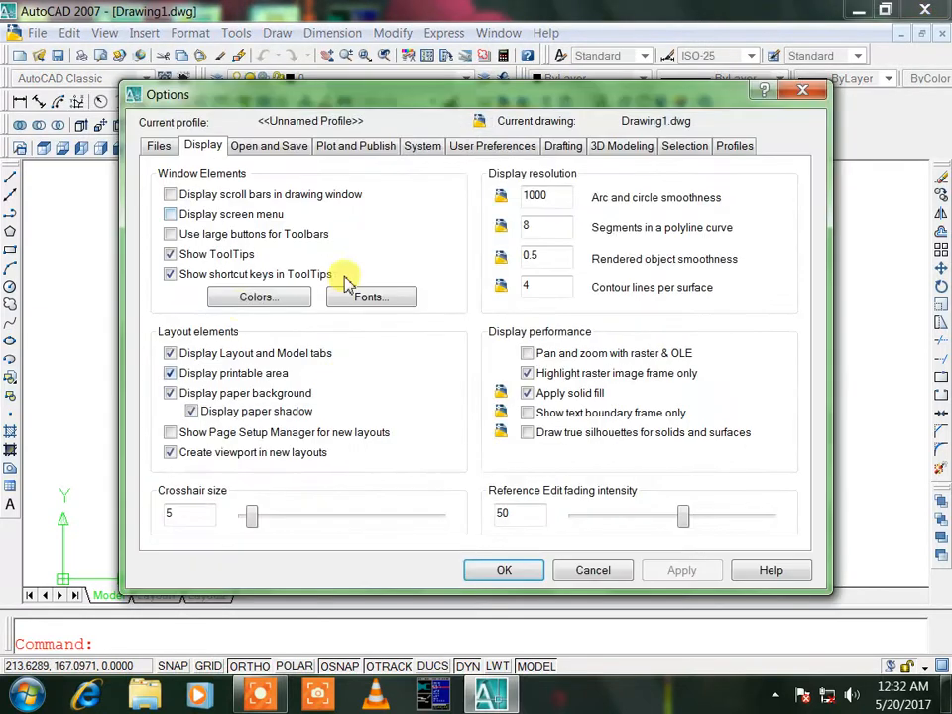
{"action": "left_click", "coordinate": [248, 301]}
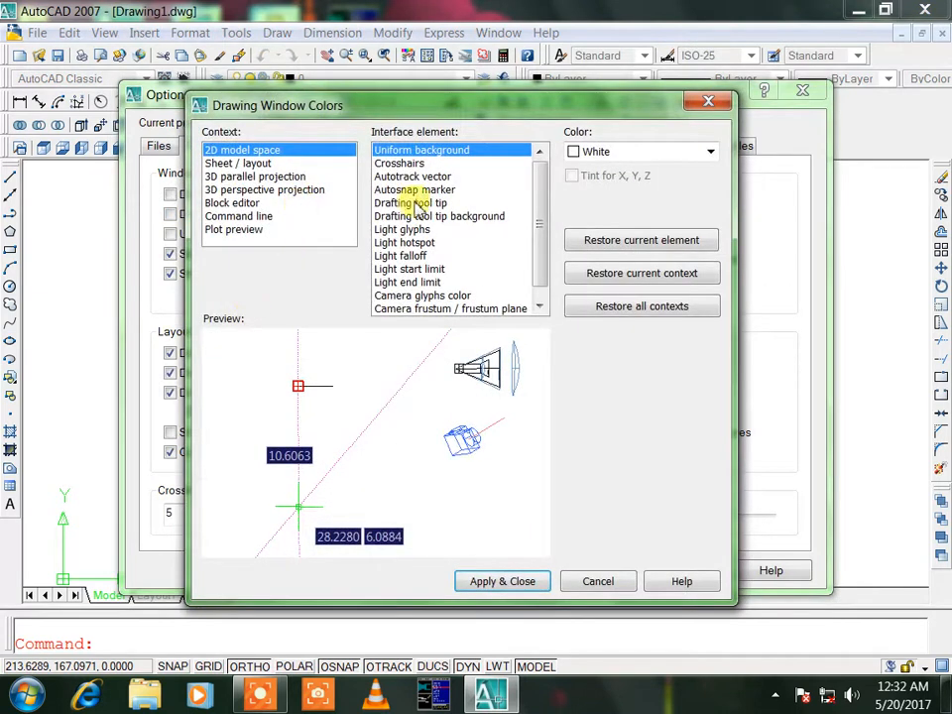
{"action": "left_click", "coordinate": [703, 154]}
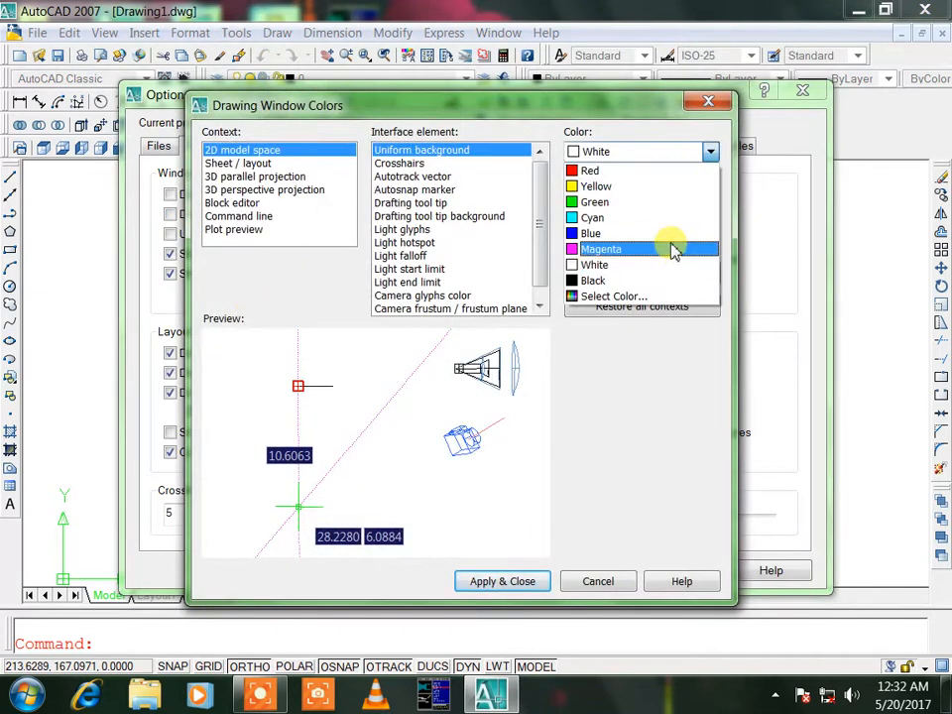
{"action": "left_click", "coordinate": [671, 234]}
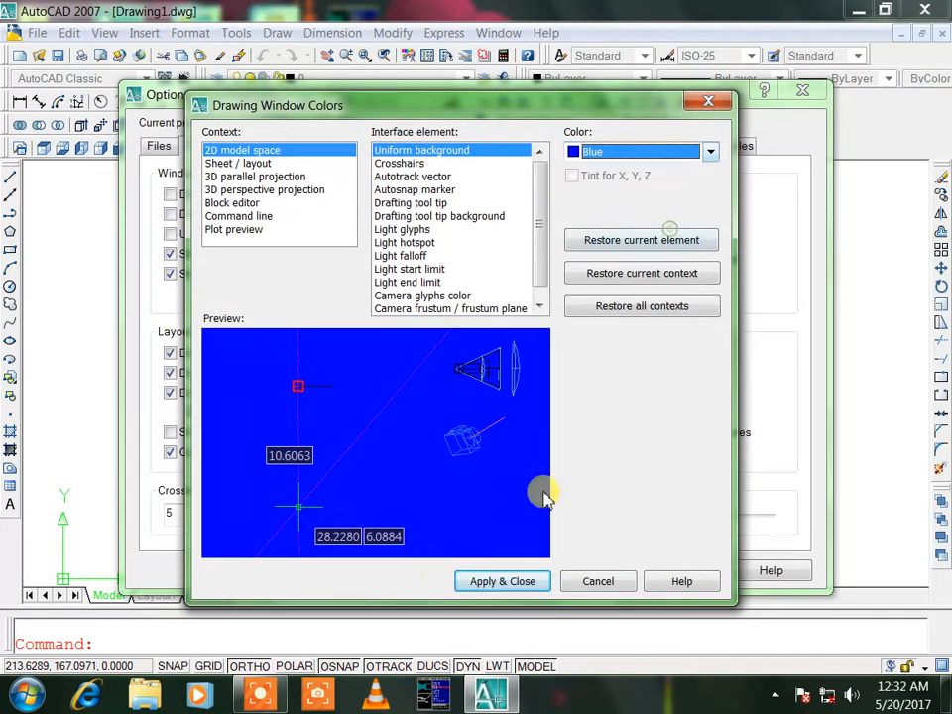
{"action": "left_click", "coordinate": [480, 585]}
{"action": "left_click", "coordinate": [478, 569]}
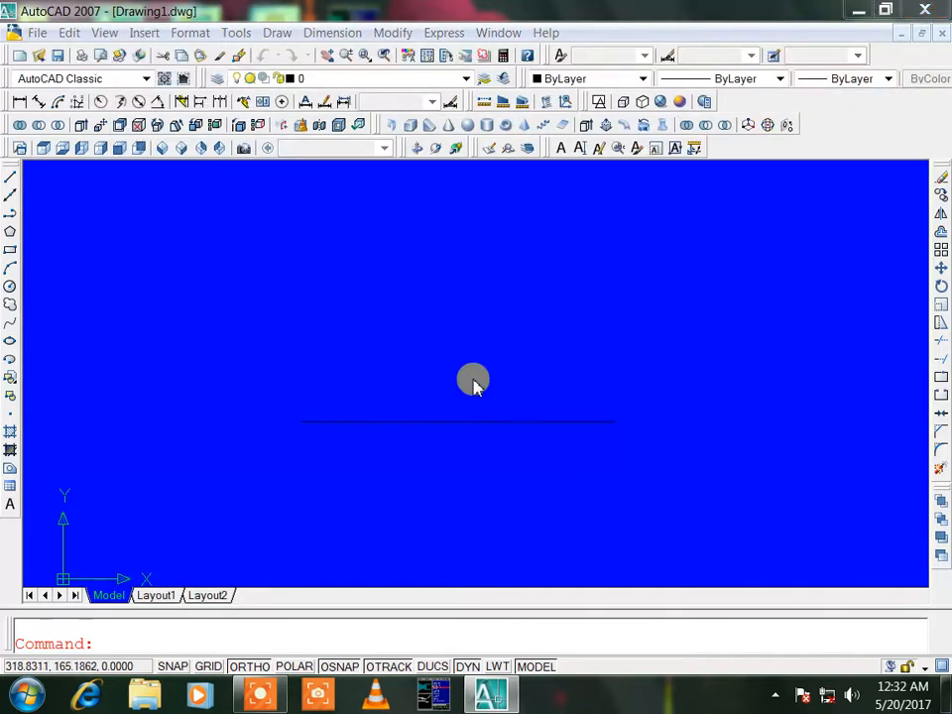
Step: Set the 2D model space uniform background to black and its crosshairs to white, and apply both colors
{"action": "key", "text": "Return"}
{"action": "left_click", "coordinate": [260, 296]}
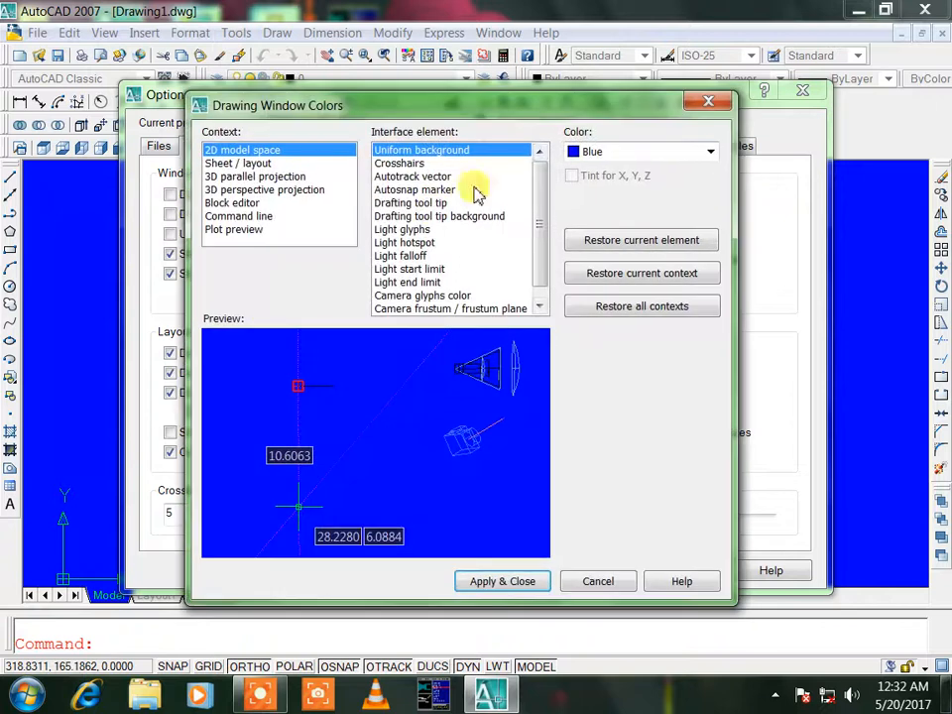
{"action": "left_click", "coordinate": [685, 152]}
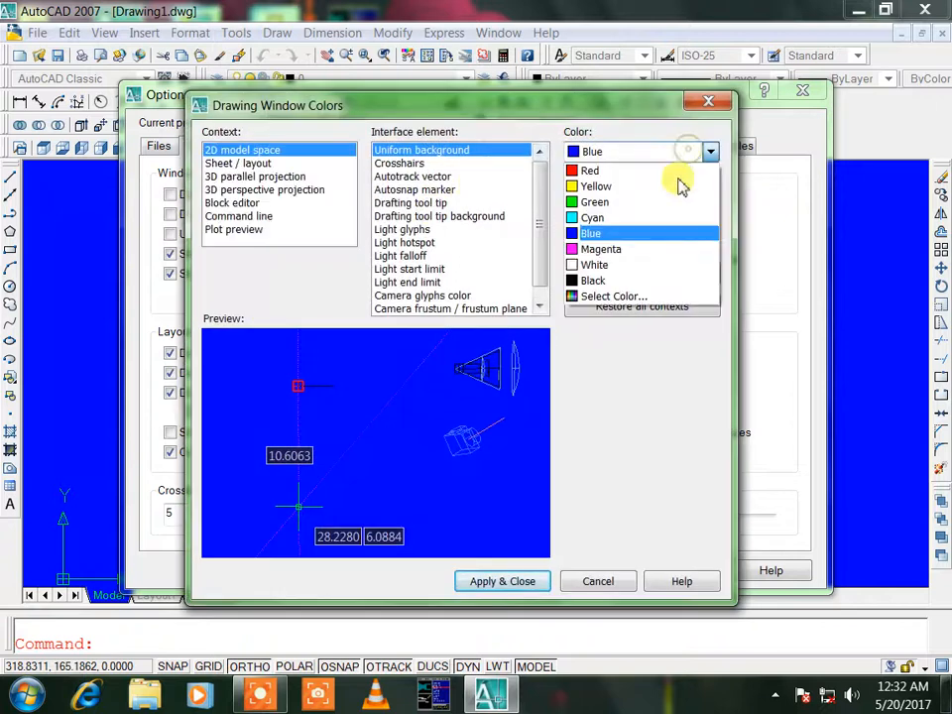
{"action": "left_click", "coordinate": [658, 280]}
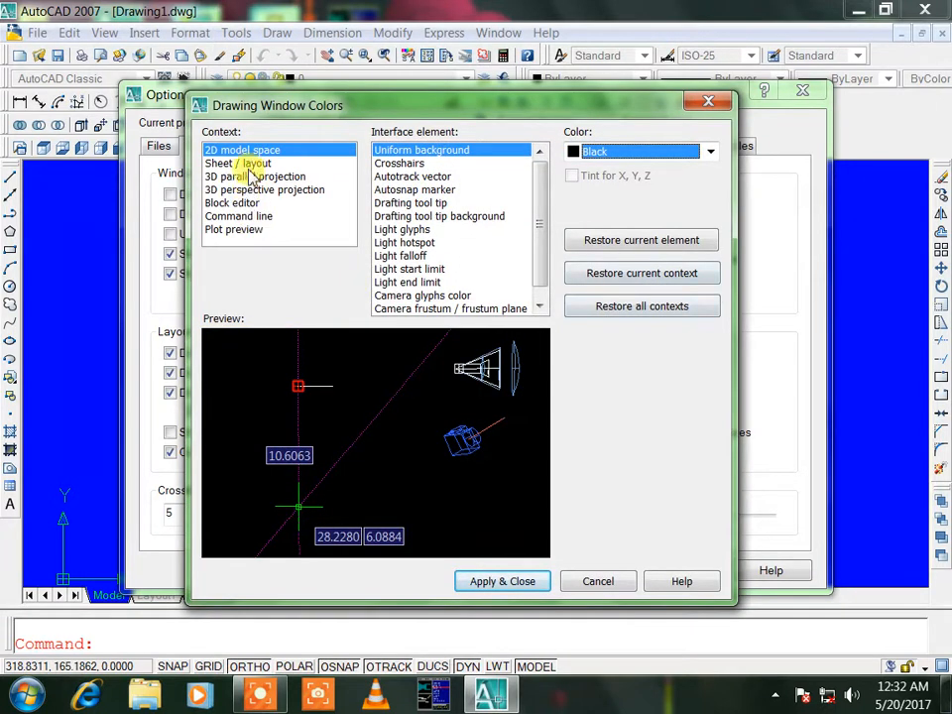
{"action": "left_click", "coordinate": [406, 163]}
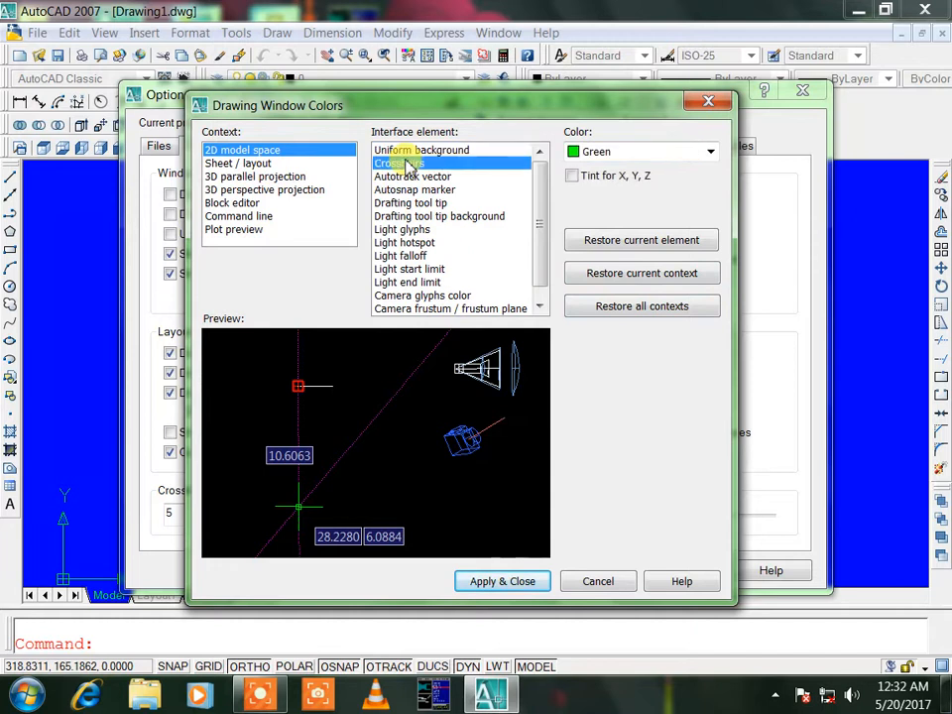
{"action": "left_click", "coordinate": [702, 153]}
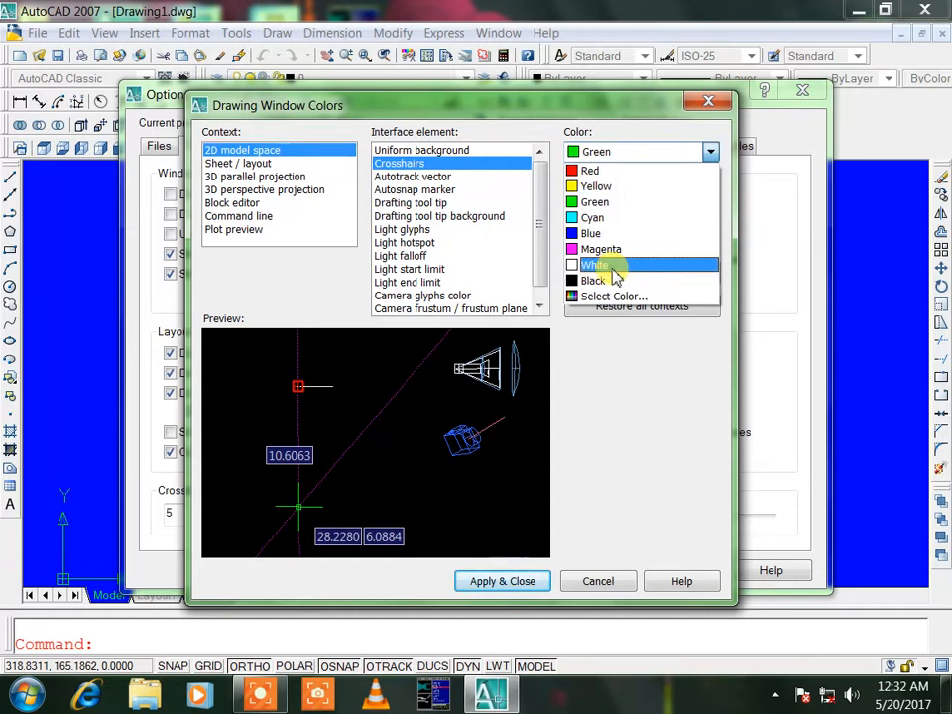
{"action": "left_click", "coordinate": [595, 266]}
{"action": "left_click", "coordinate": [531, 589]}
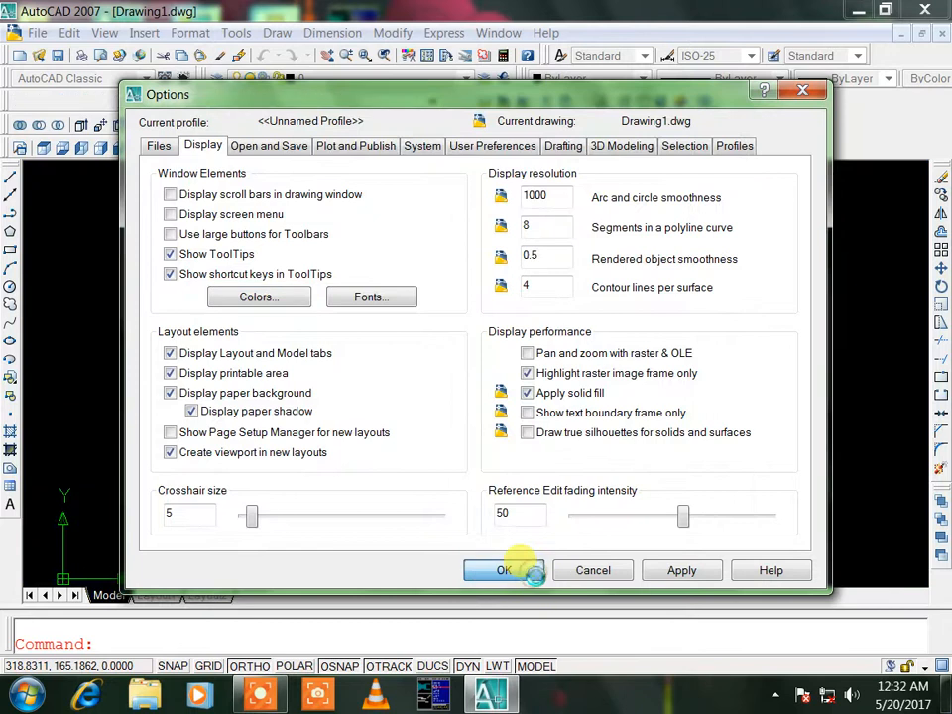
{"action": "left_click", "coordinate": [505, 570]}
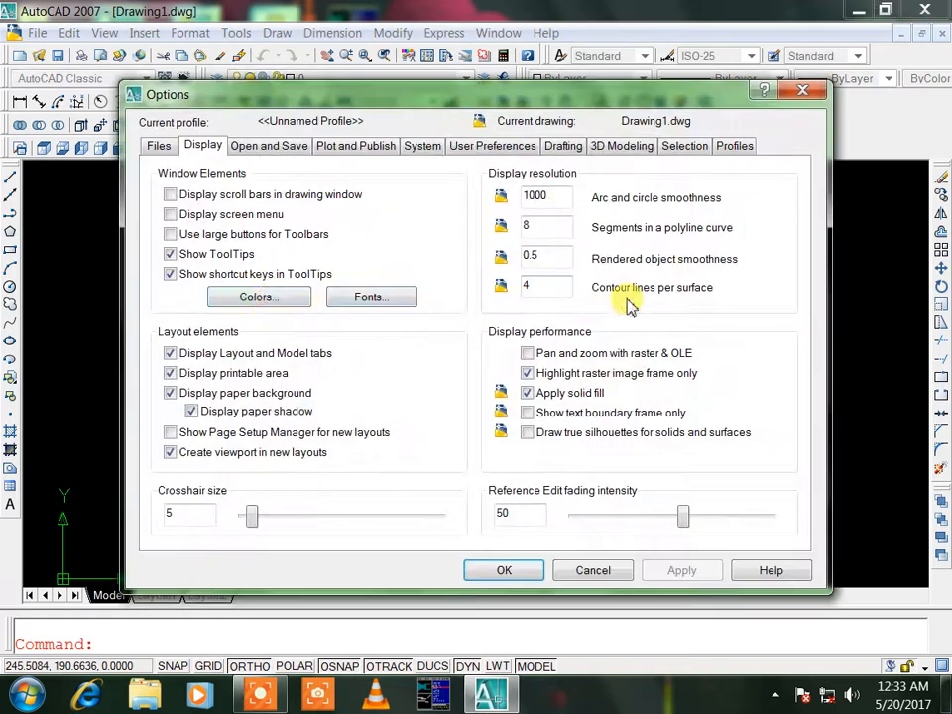
Step: Set the 2D model space crosshairs color to green in the drawing window colors
{"action": "left_click", "coordinate": [278, 299]}
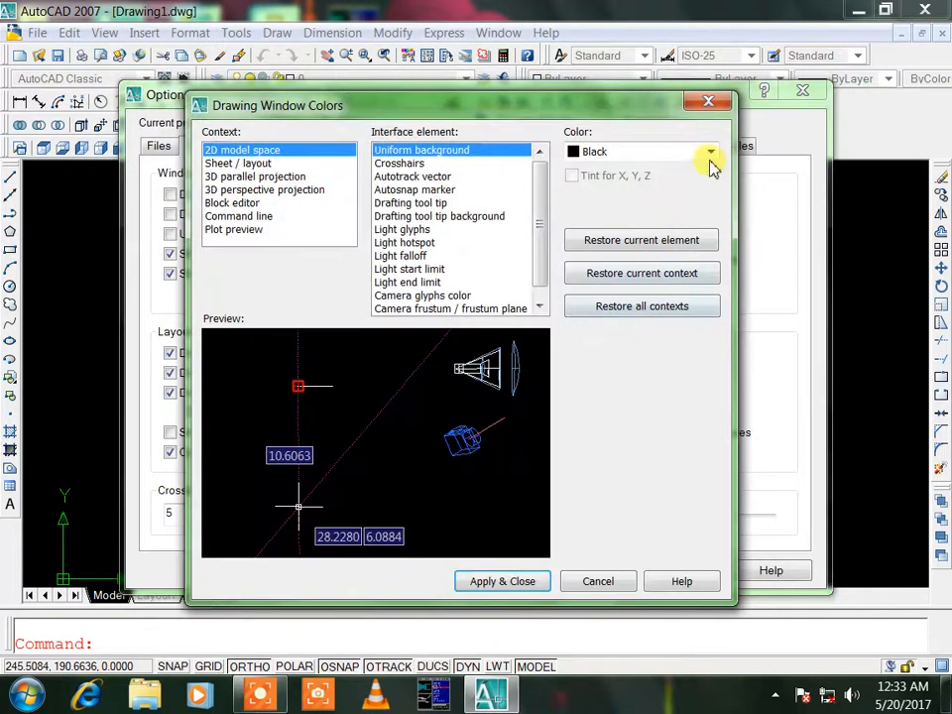
{"action": "left_click", "coordinate": [407, 164]}
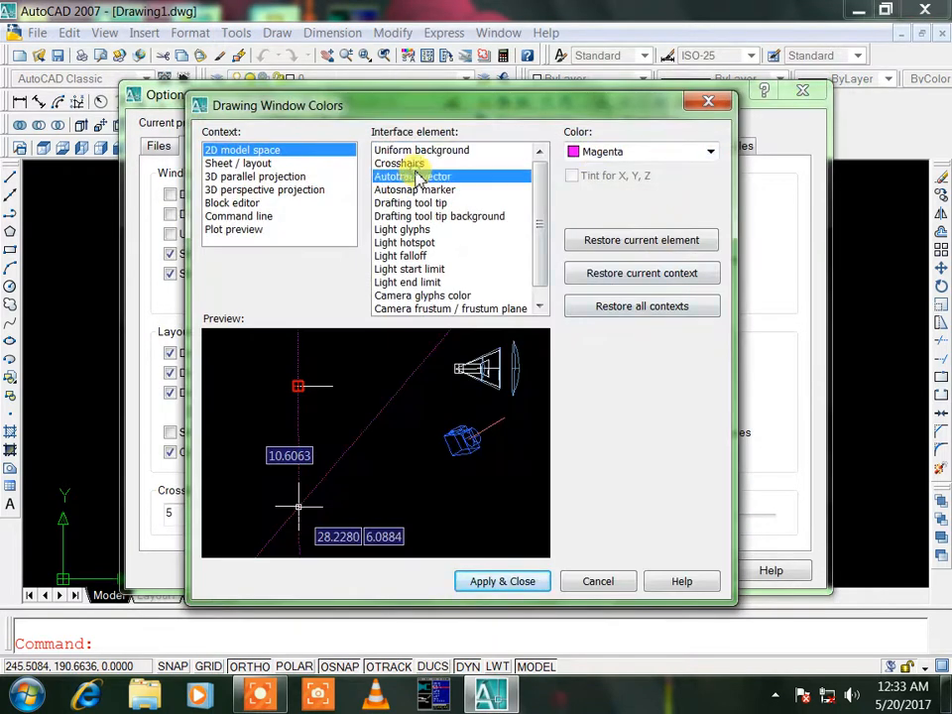
{"action": "left_click", "coordinate": [708, 159]}
{"action": "left_click", "coordinate": [692, 204]}
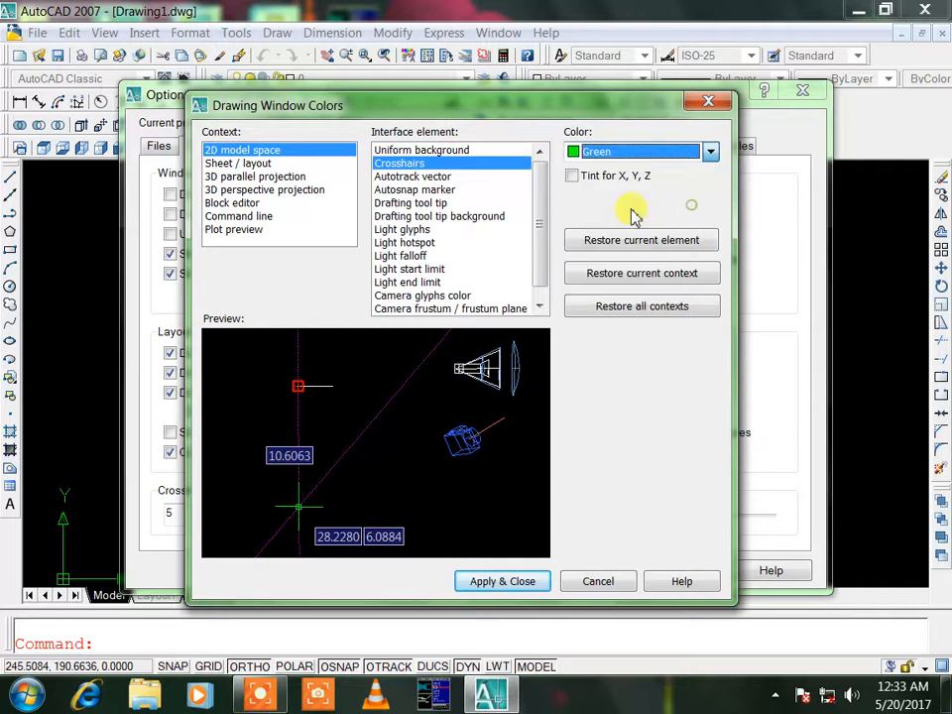
Step: Set the Autotrack vector color of 2D model space to green and apply the color changes
{"action": "left_click", "coordinate": [422, 178]}
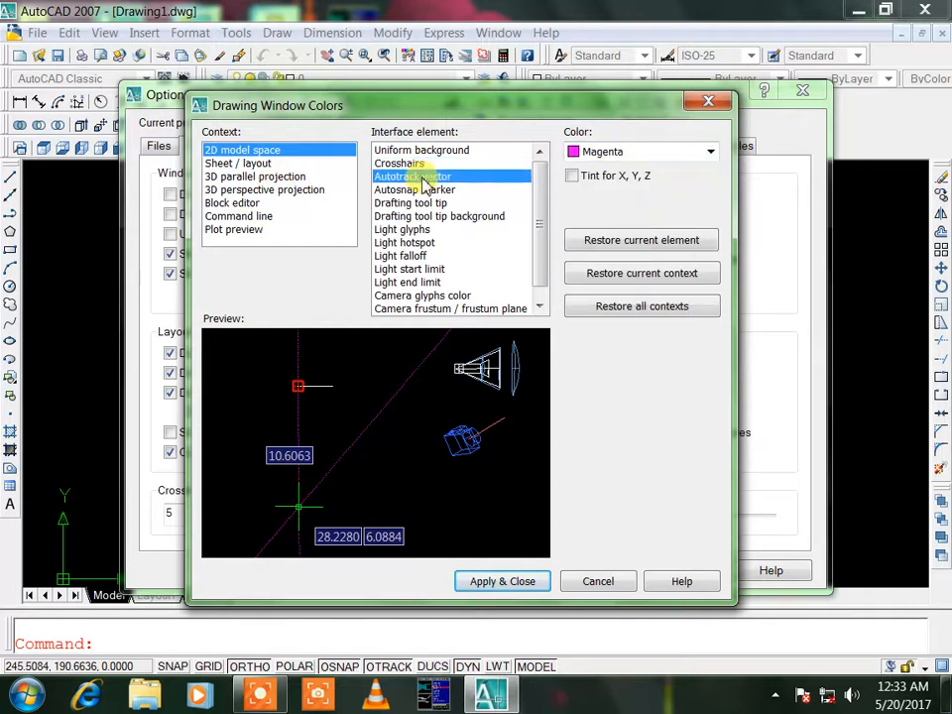
{"action": "left_click", "coordinate": [708, 152]}
{"action": "left_click", "coordinate": [685, 205]}
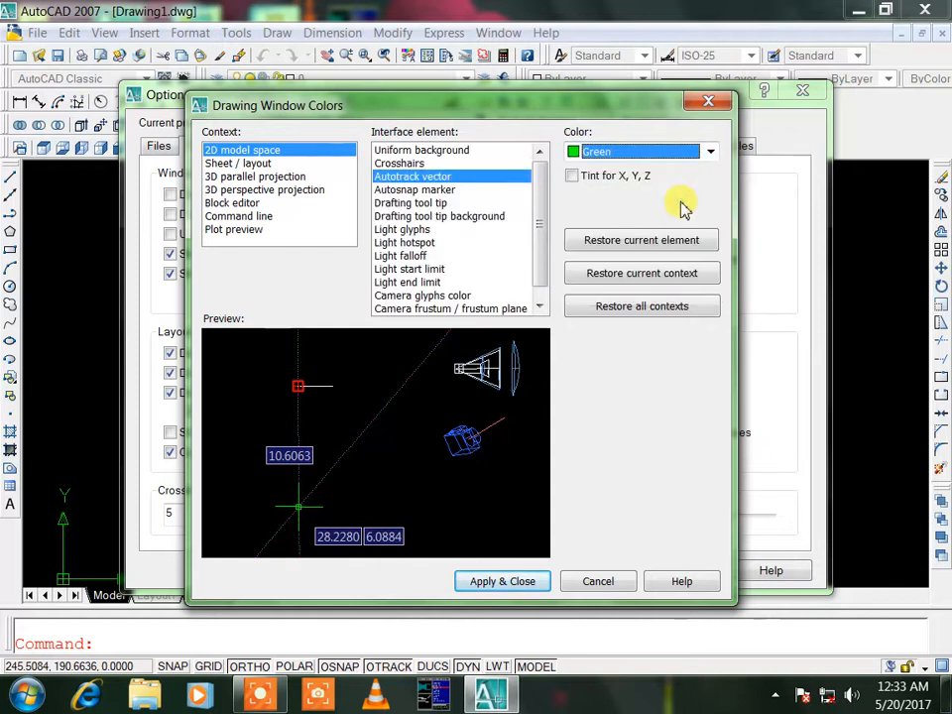
{"action": "left_click", "coordinate": [522, 583]}
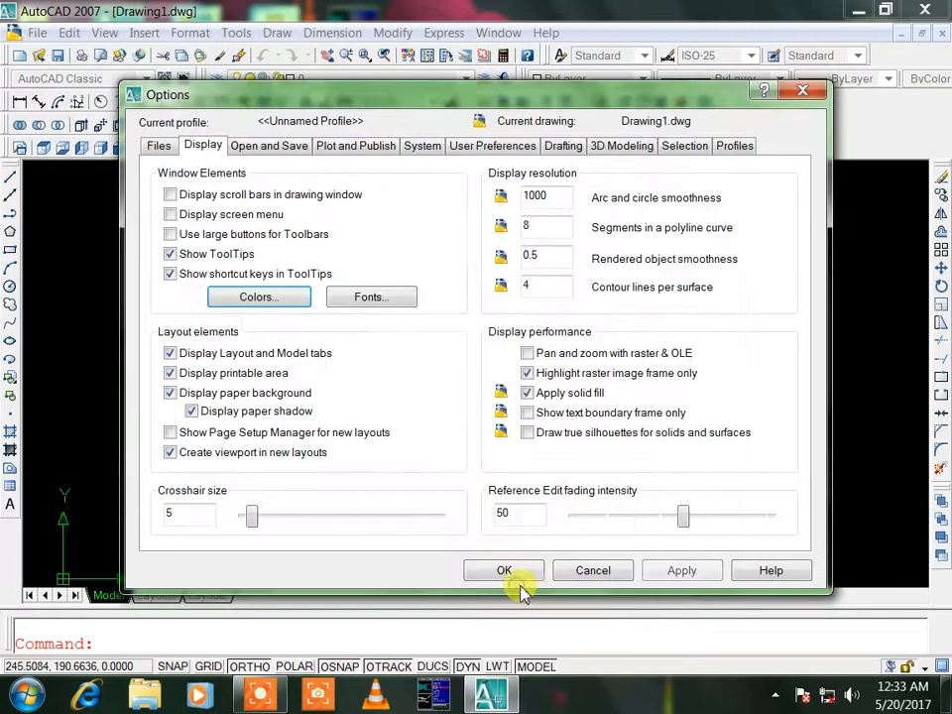
{"action": "left_click", "coordinate": [534, 573]}
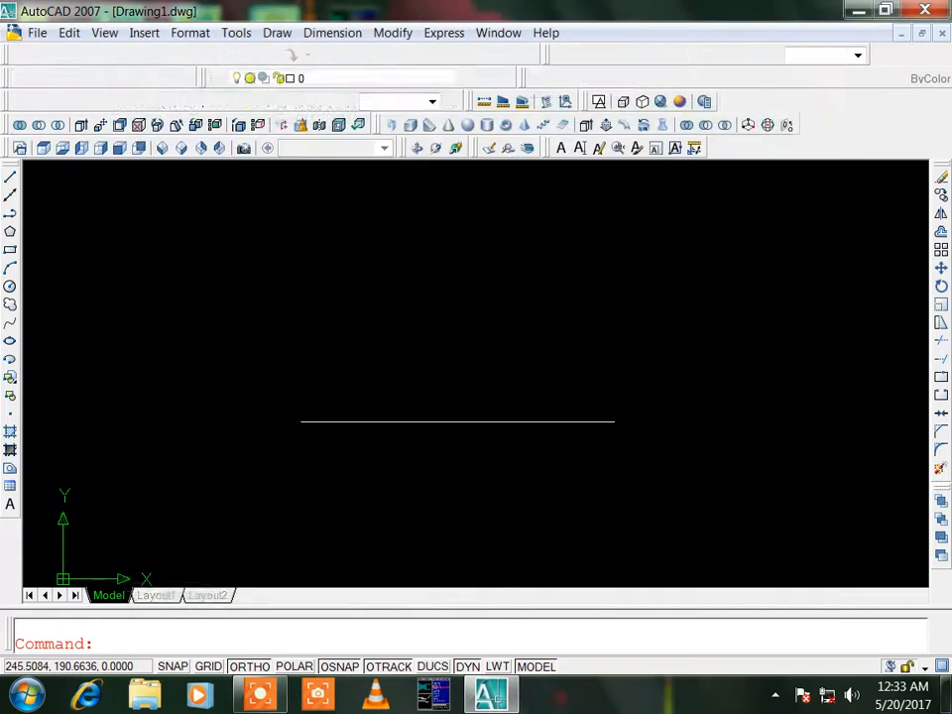
Step: Check the tracking vector's color above the existing line's left endpoint with the Line command, and cancel the command
{"action": "type", "text": "l"}
{"action": "key", "text": "Return"}
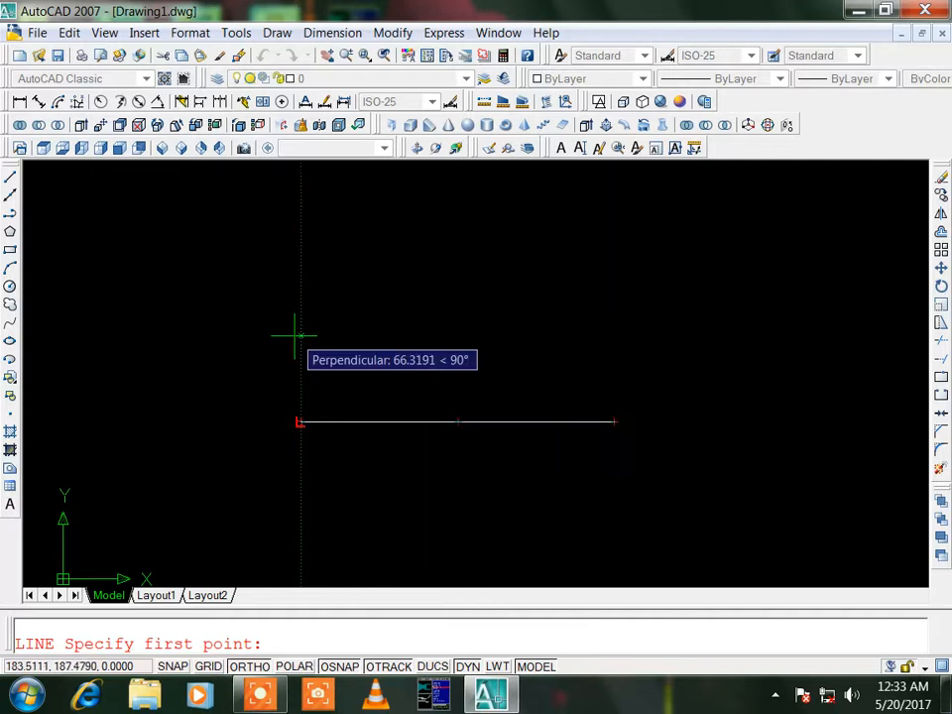
{"action": "key", "text": "Return"}
{"action": "key", "text": "Escape"}
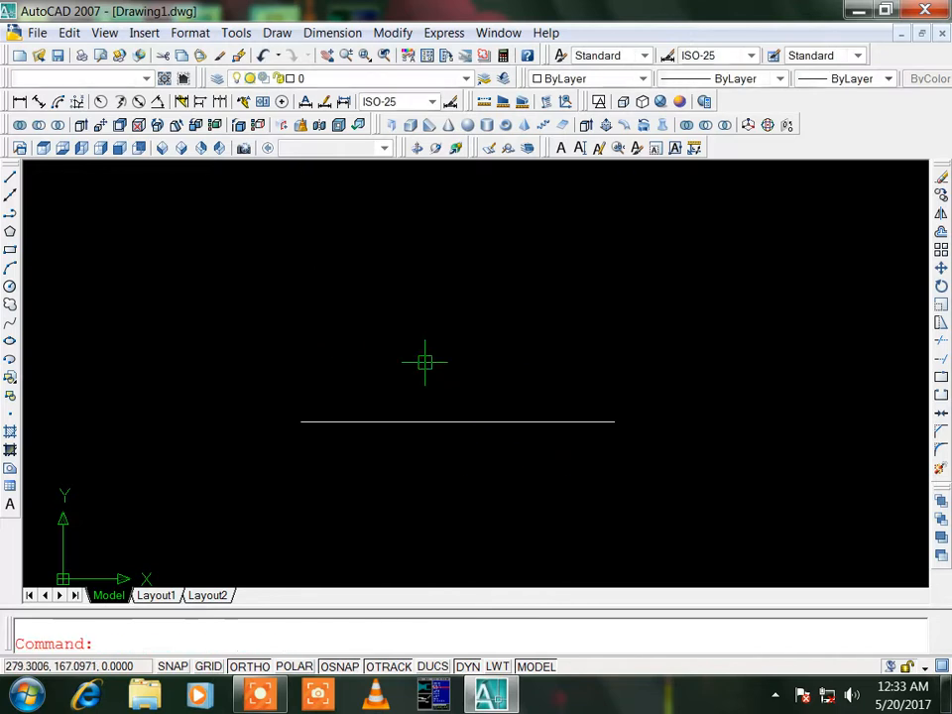
Step: Set the Autosnap marker color of 2D model space to cyan in the display options and apply it
{"action": "type", "text": "op"}
{"action": "key", "text": "Return"}
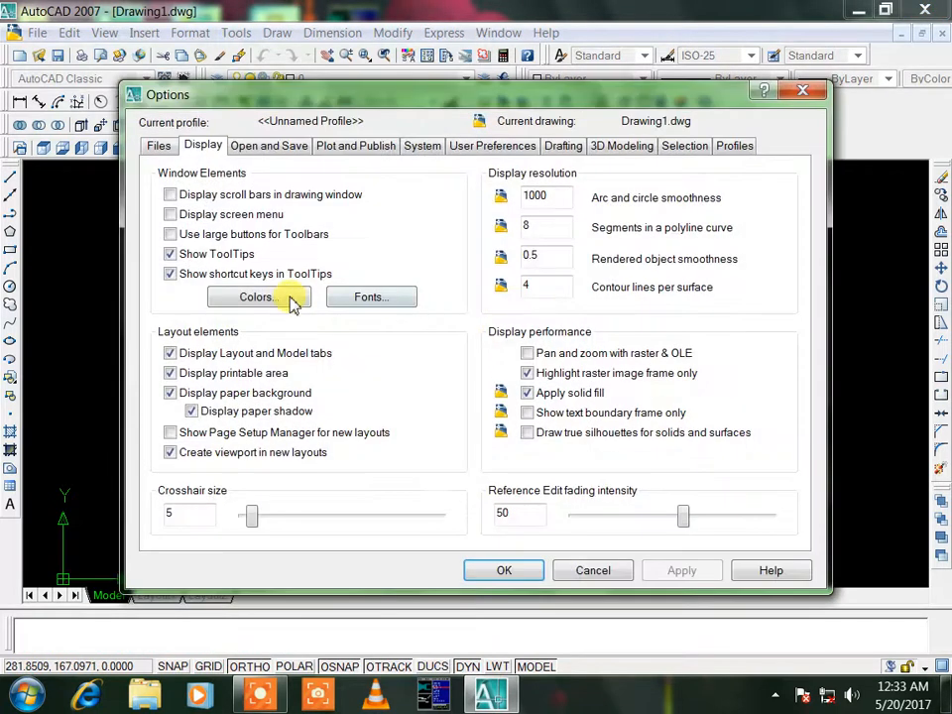
{"action": "left_click", "coordinate": [289, 299]}
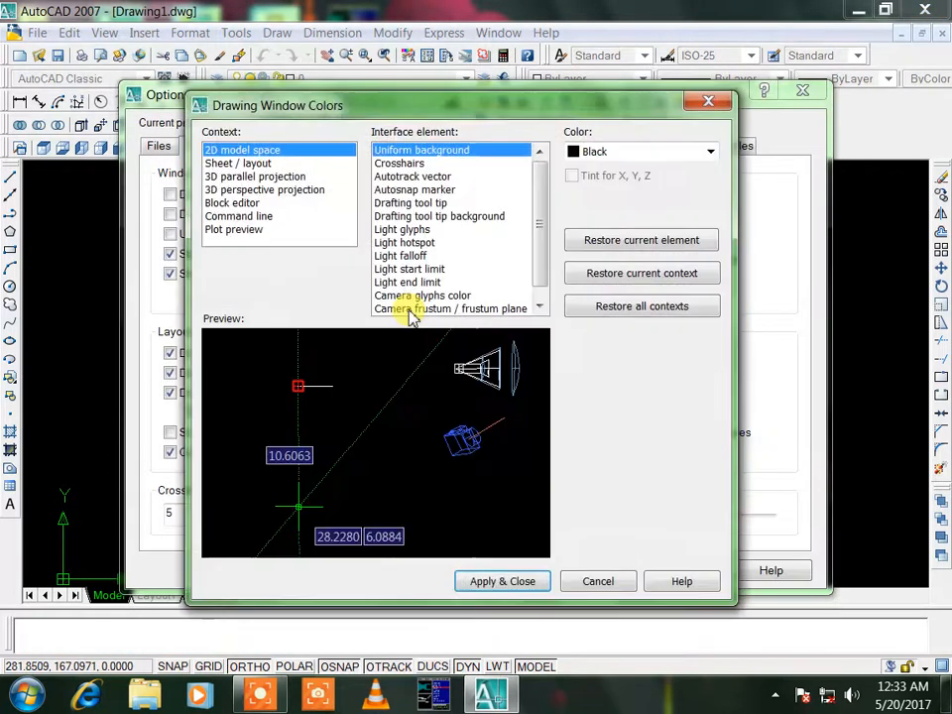
{"action": "left_click", "coordinate": [409, 177]}
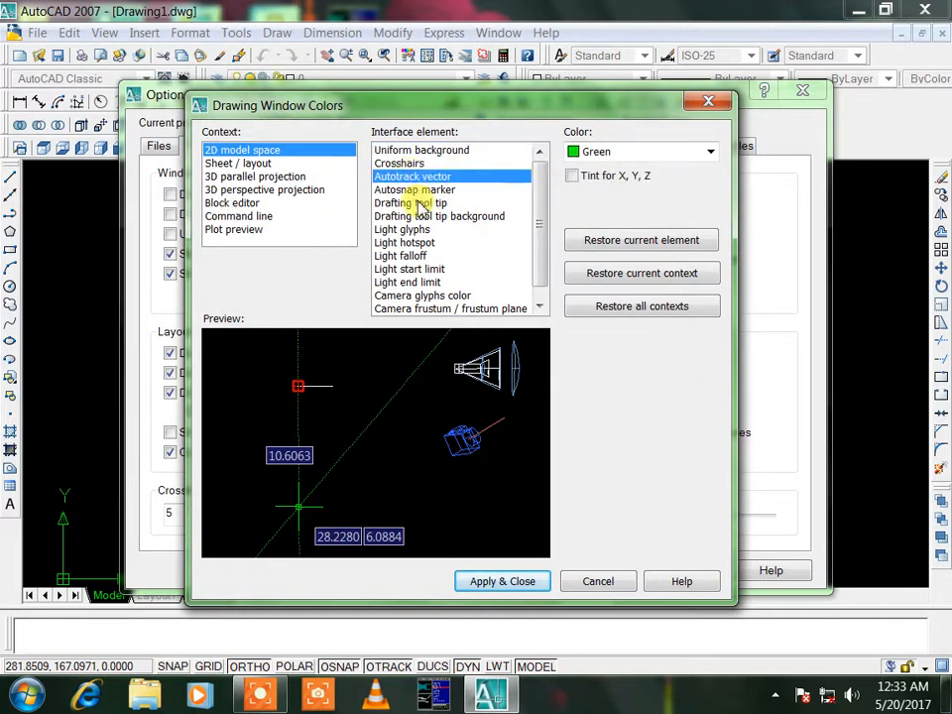
{"action": "left_click", "coordinate": [434, 189]}
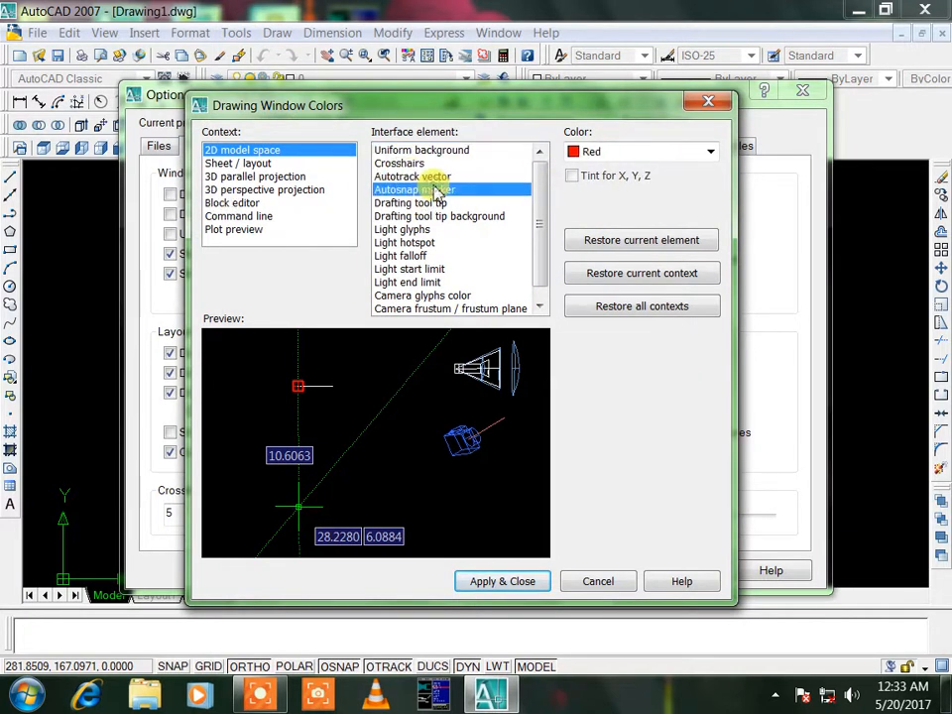
{"action": "left_click", "coordinate": [710, 151]}
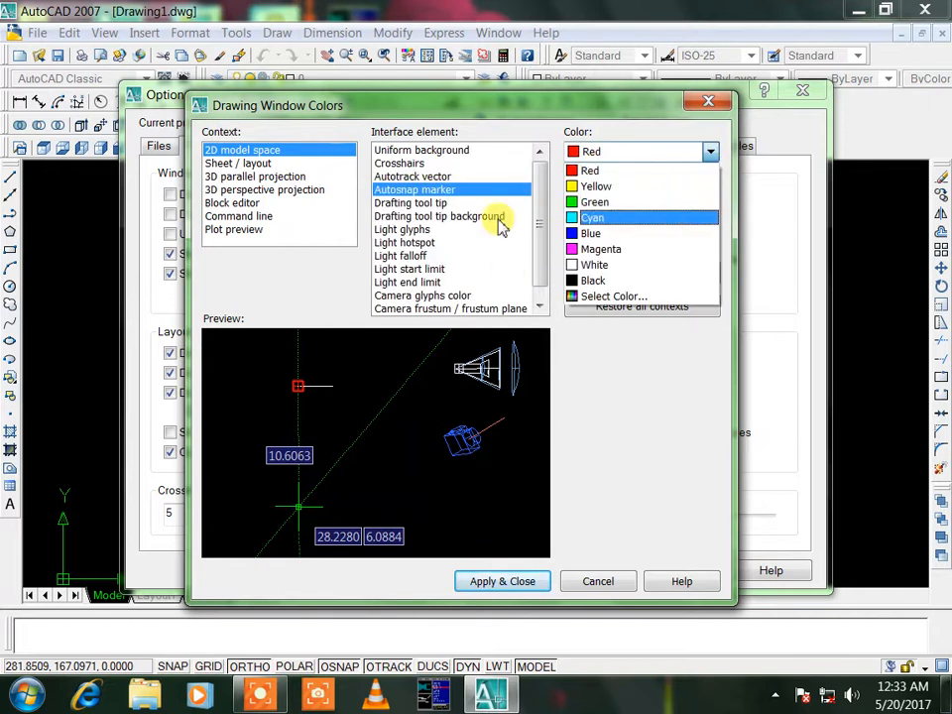
{"action": "left_click", "coordinate": [607, 219]}
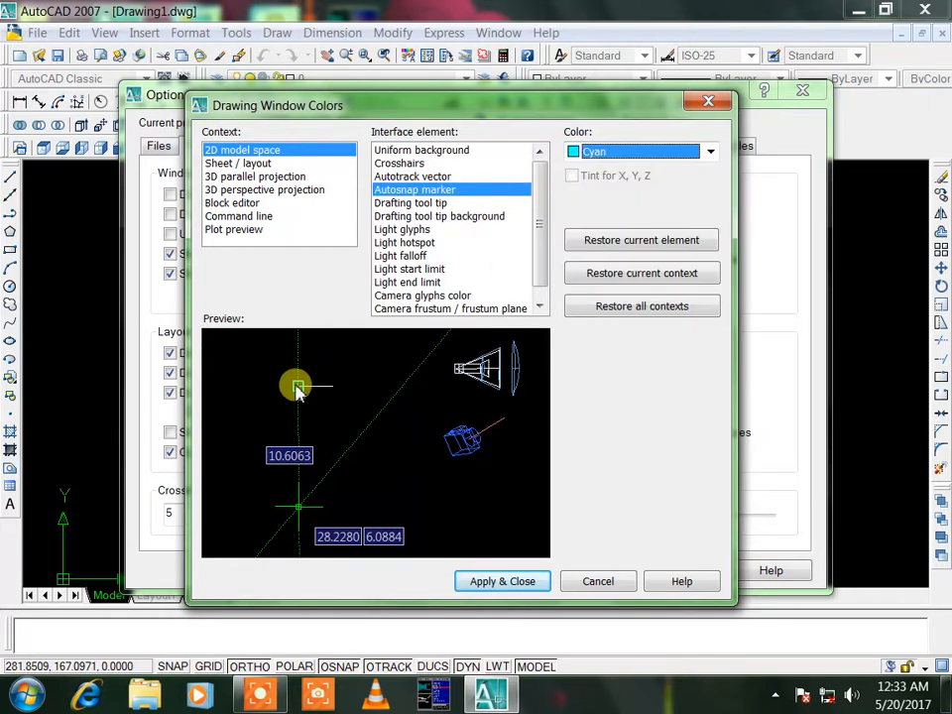
{"action": "left_click", "coordinate": [502, 583]}
{"action": "left_click", "coordinate": [503, 572]}
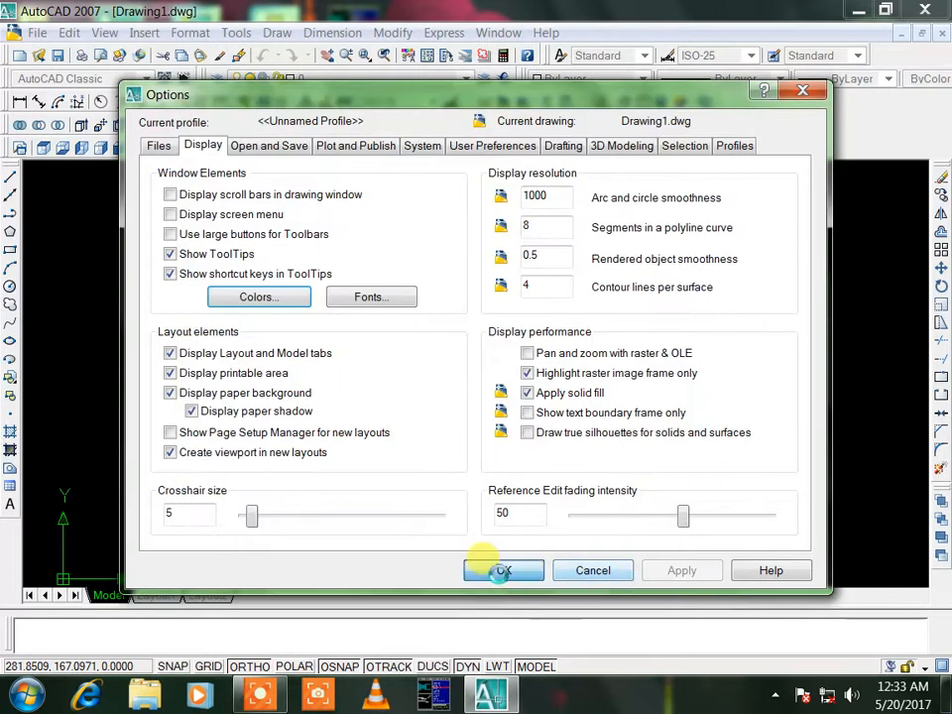
Step: Check the Autosnap marker's color at the existing line's endpoints with the Line command, and cancel the command
{"action": "type", "text": "l"}
{"action": "key", "text": "Return"}
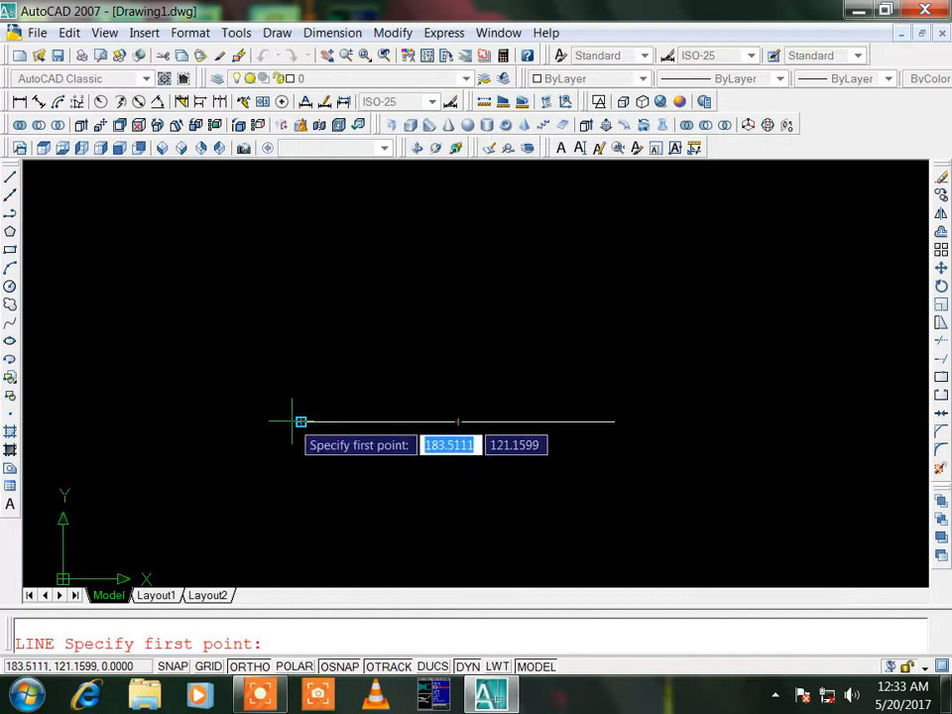
{"action": "left_click", "coordinate": [613, 422]}
{"action": "key", "text": "Escape"}
Step: Set the Autosnap marker color of 2D model space to red in the drawing window colors
{"action": "type", "text": "o-"}
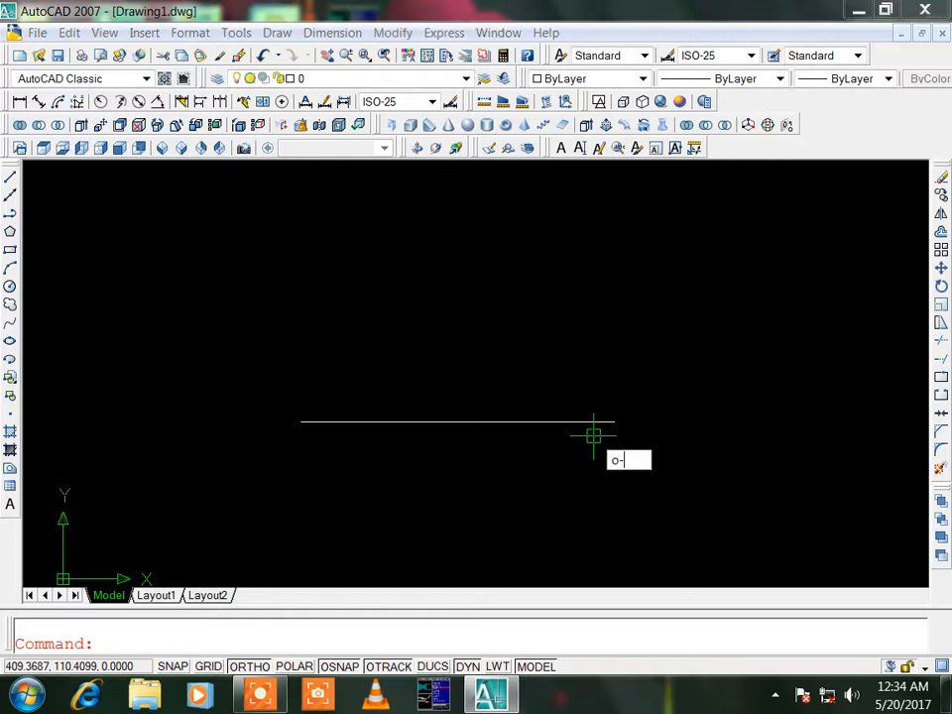
{"action": "key", "text": "Return"}
{"action": "type", "text": "o"}
{"action": "key", "text": "Return"}
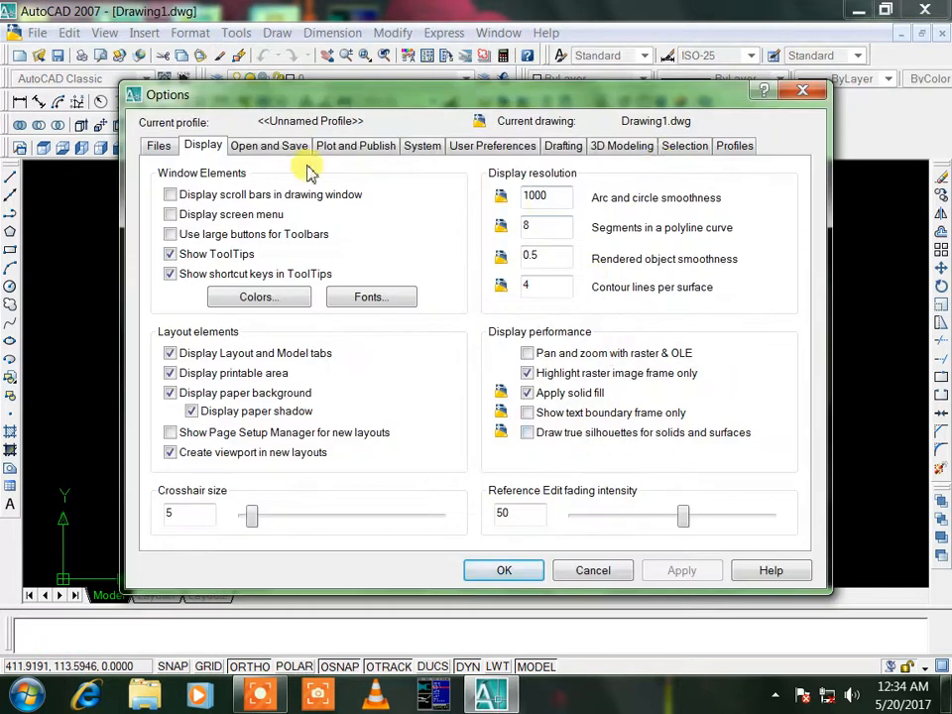
{"action": "left_click", "coordinate": [258, 297]}
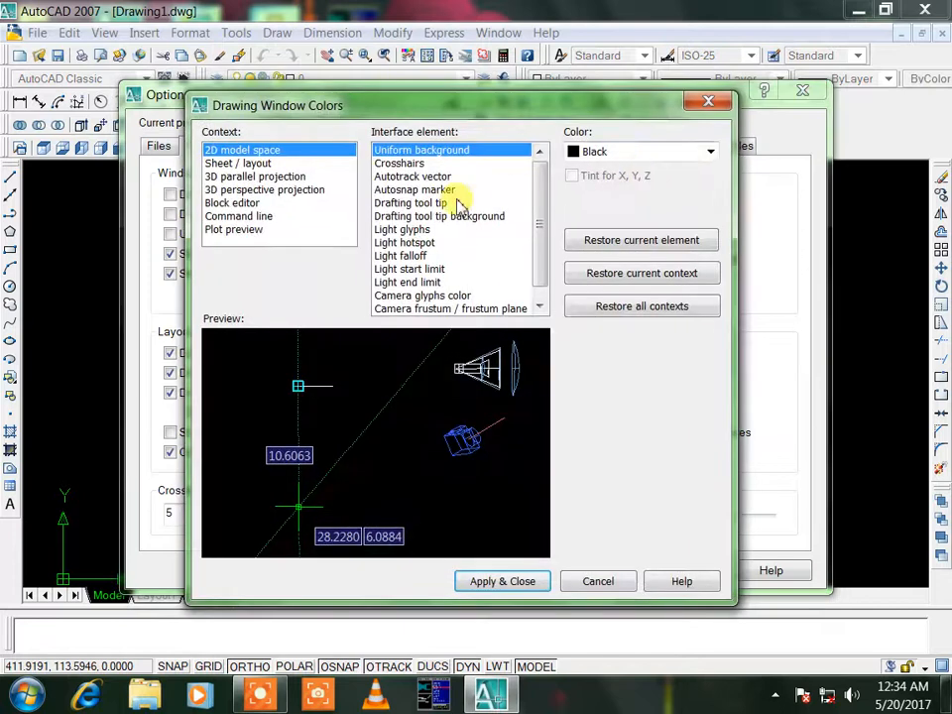
{"action": "left_click", "coordinate": [426, 190]}
{"action": "left_click", "coordinate": [712, 154]}
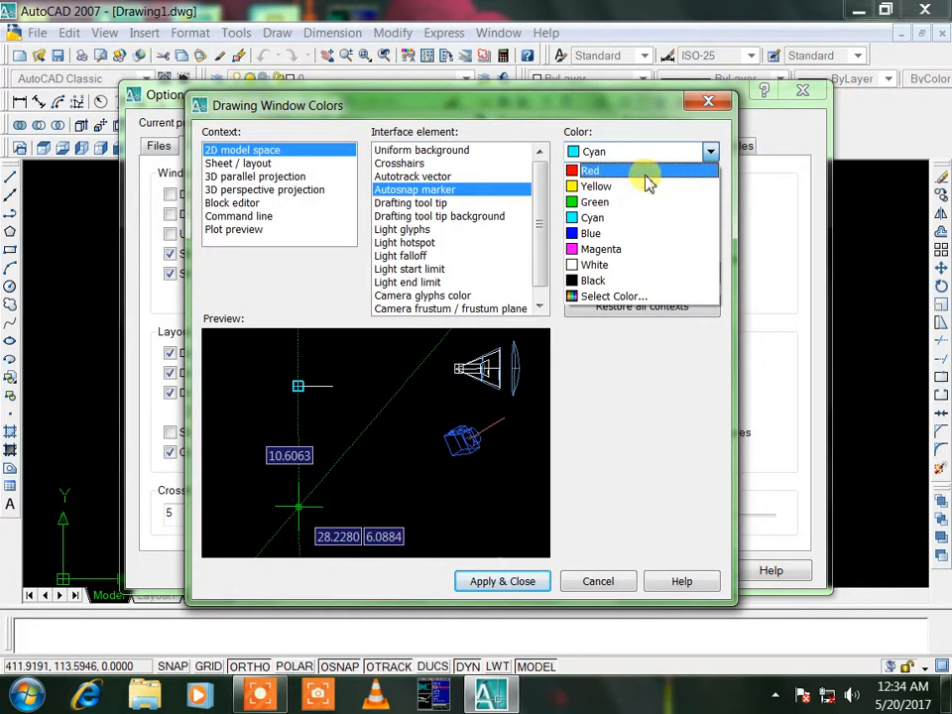
{"action": "left_click", "coordinate": [640, 172]}
Step: Review the colors of the drafting tool tip background and the light glyph, hotspot, falloff and end limit elements, and apply the color changes
{"action": "left_click", "coordinate": [416, 204]}
{"action": "left_click", "coordinate": [418, 217]}
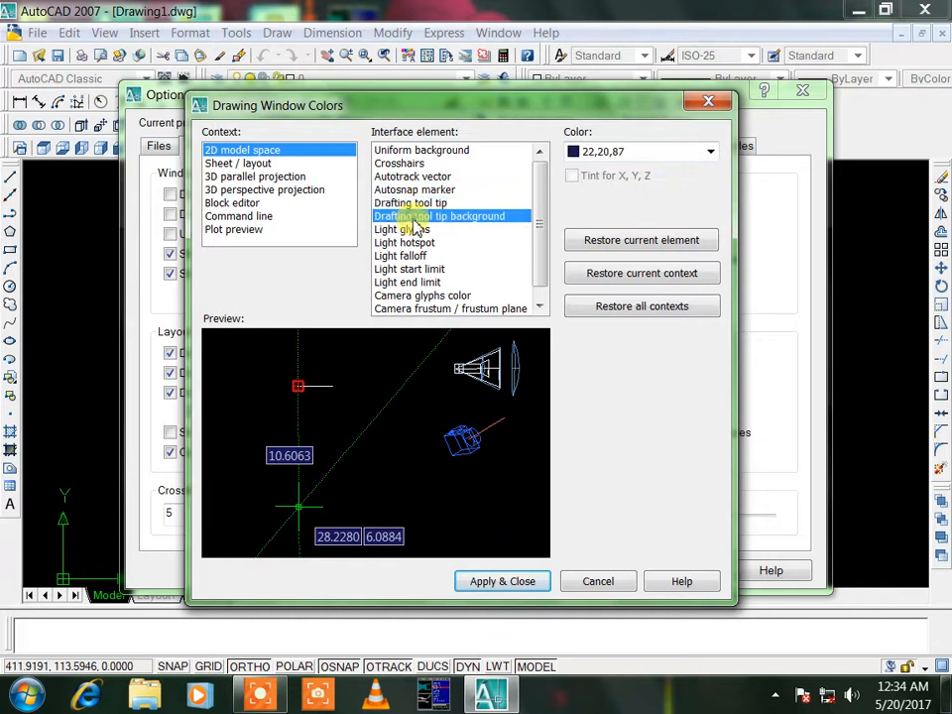
{"action": "left_click", "coordinate": [407, 230]}
{"action": "left_click", "coordinate": [407, 243]}
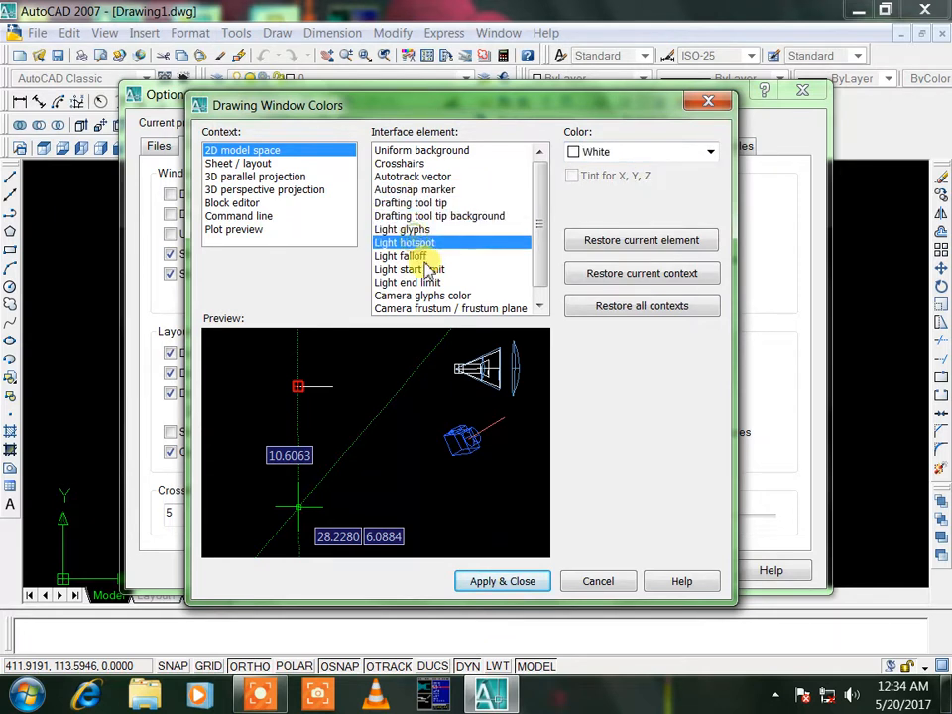
{"action": "left_click", "coordinate": [407, 256]}
{"action": "left_click", "coordinate": [409, 282]}
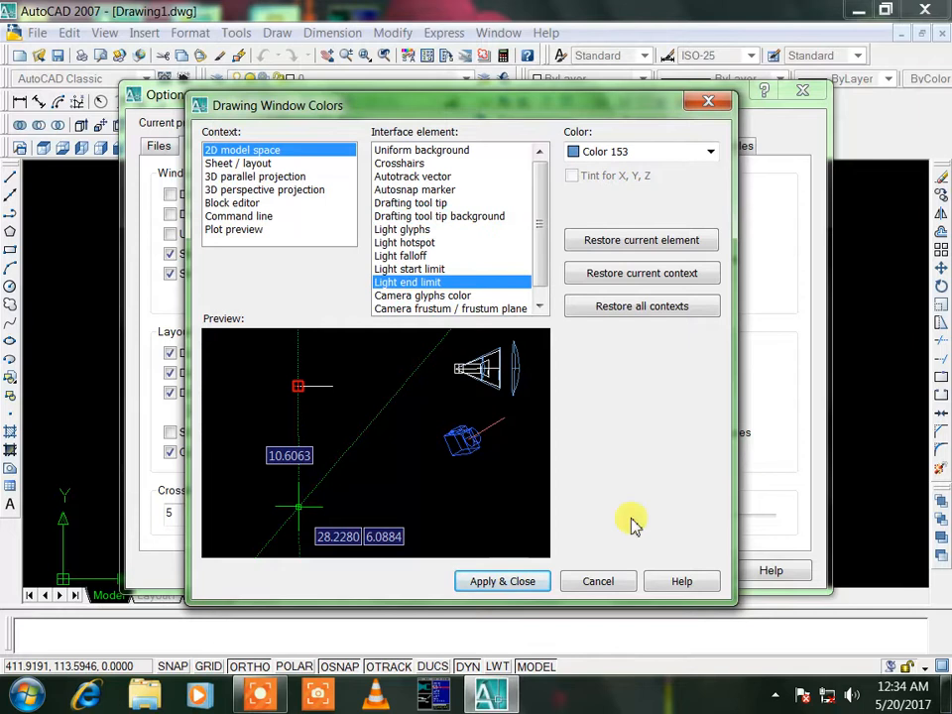
{"action": "left_click", "coordinate": [513, 584]}
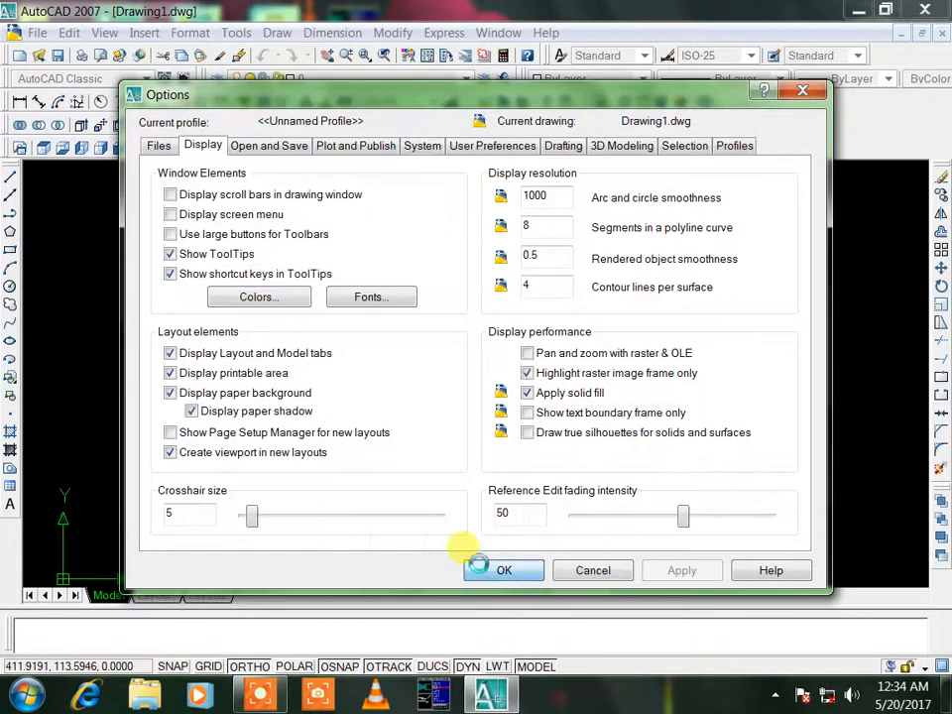